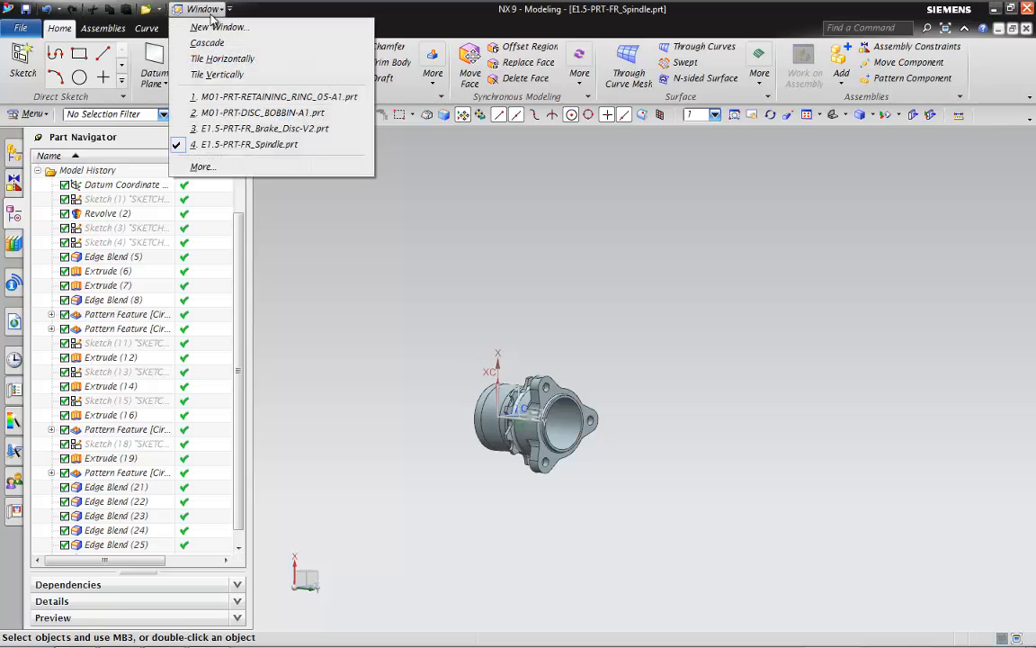
Step: Review the open brake disc, disc bobbin and retaining ring parts in turn
{"action": "left_click", "coordinate": [286, 130]}
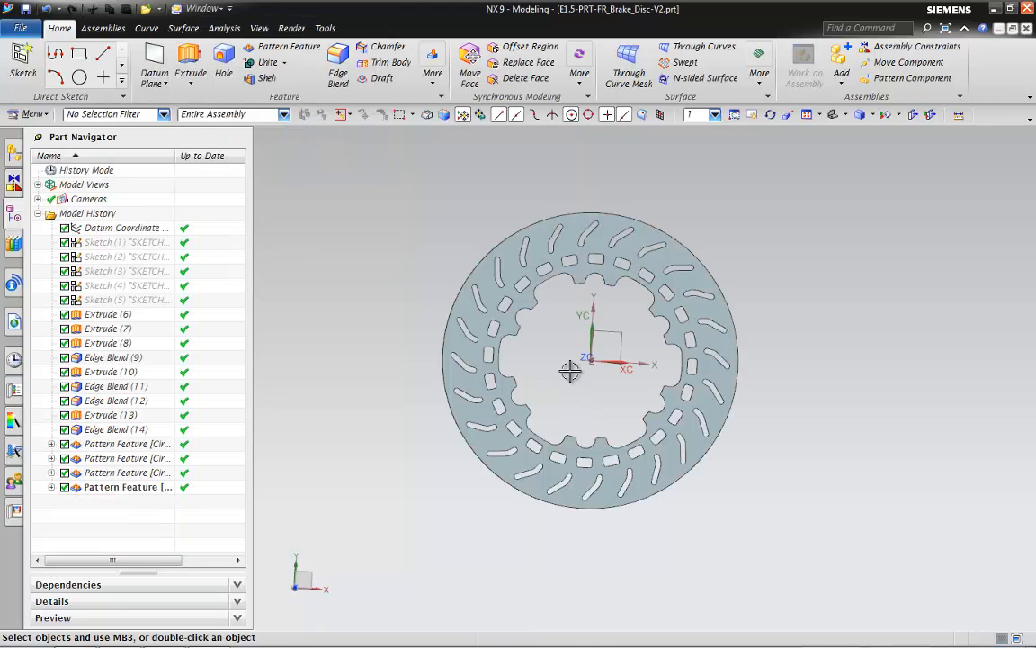
{"action": "left_click", "coordinate": [200, 9]}
{"action": "left_click", "coordinate": [239, 113]}
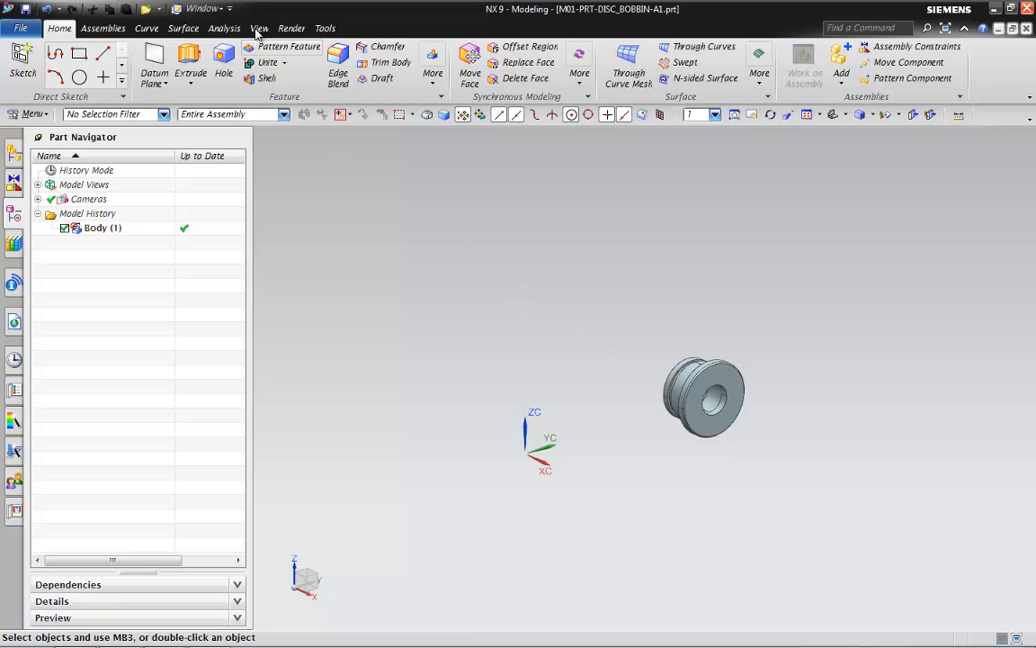
{"action": "left_click", "coordinate": [200, 9]}
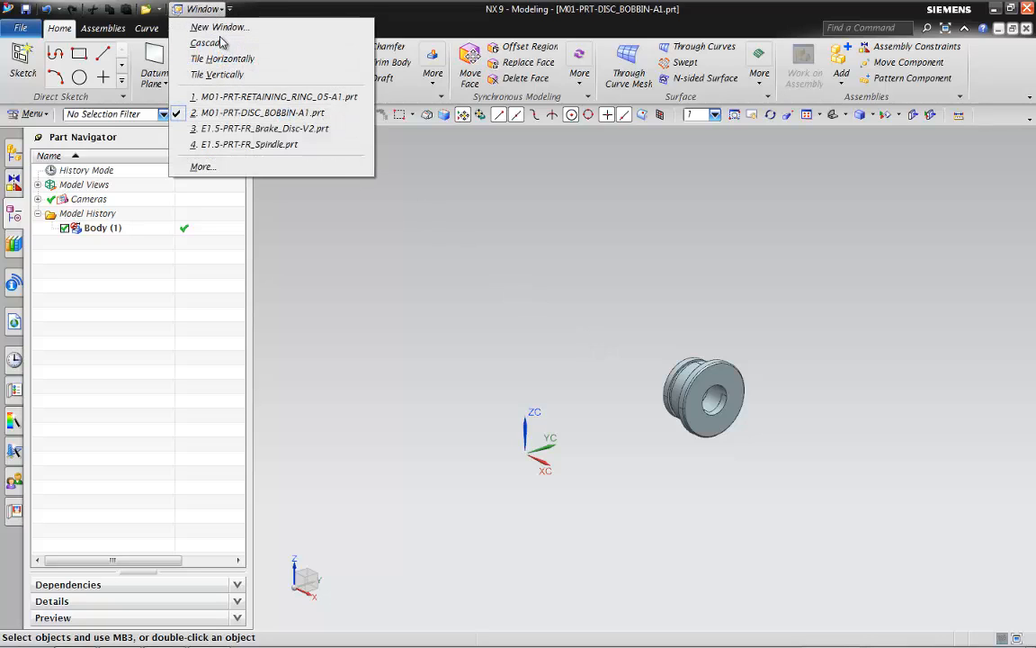
{"action": "left_click", "coordinate": [237, 97]}
{"action": "scroll", "coordinate": [504, 332], "scroll_direction": "up", "scroll_amount": 5}
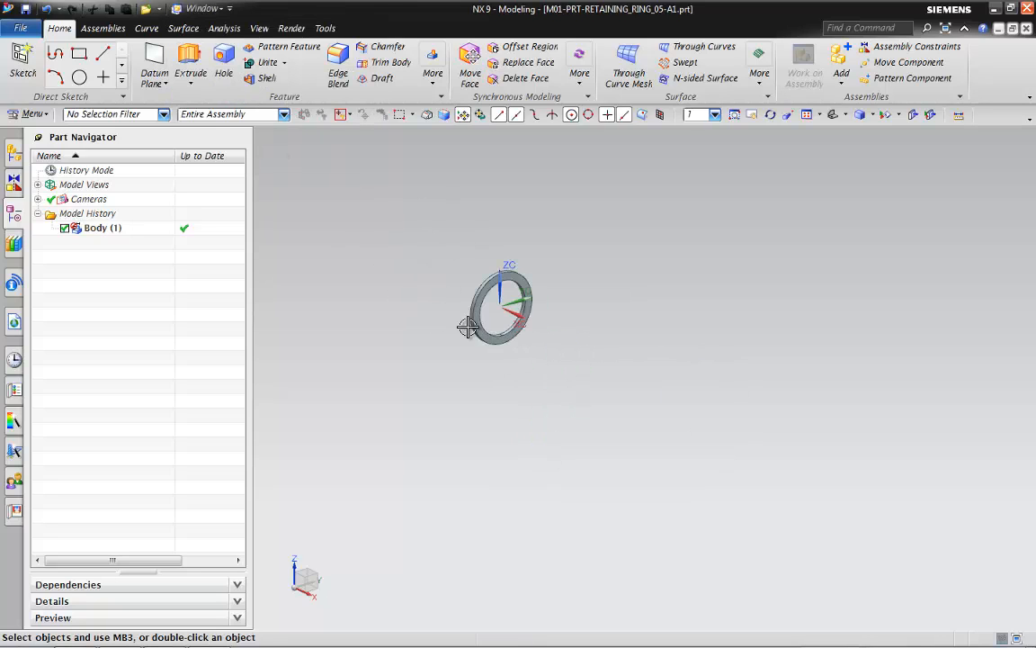
{"action": "scroll", "coordinate": [529, 339], "scroll_direction": "down", "scroll_amount": 5}
{"action": "scroll", "coordinate": [463, 285], "scroll_direction": "up", "scroll_amount": 5}
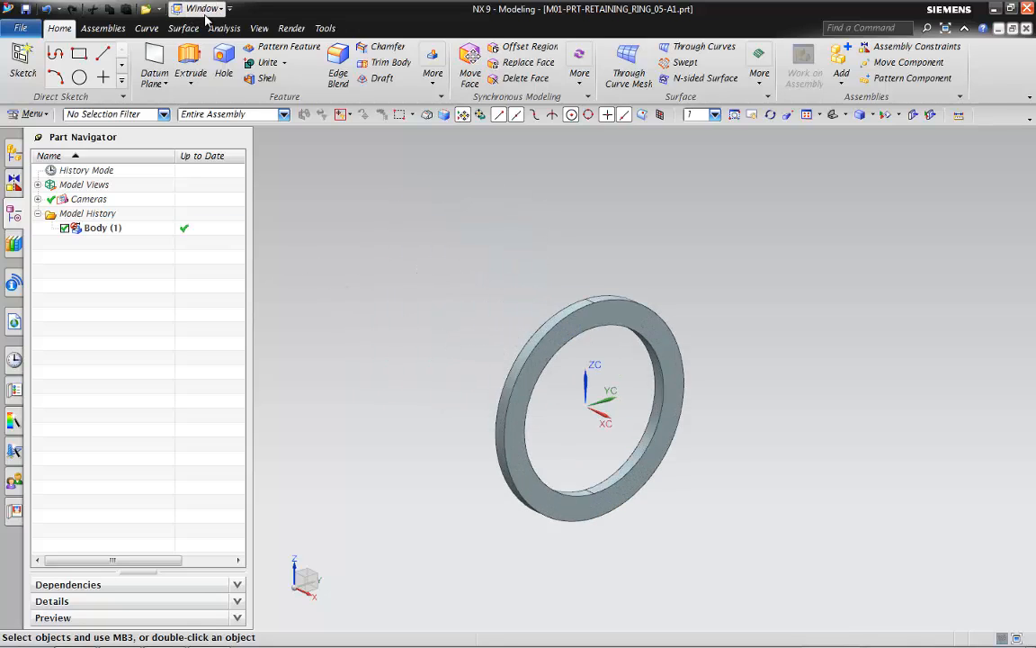
Step: Create a new assembly file in inches from the Assembly template, named E1.5-ASM-Spindle_Asm-V1
{"action": "left_click", "coordinate": [20, 28]}
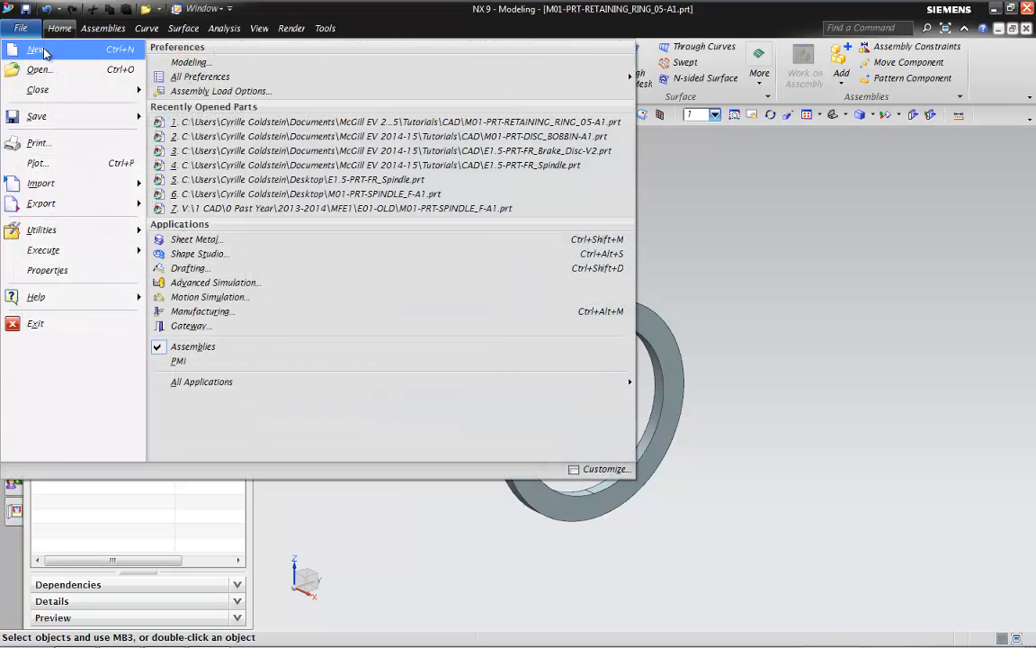
{"action": "left_click", "coordinate": [47, 54]}
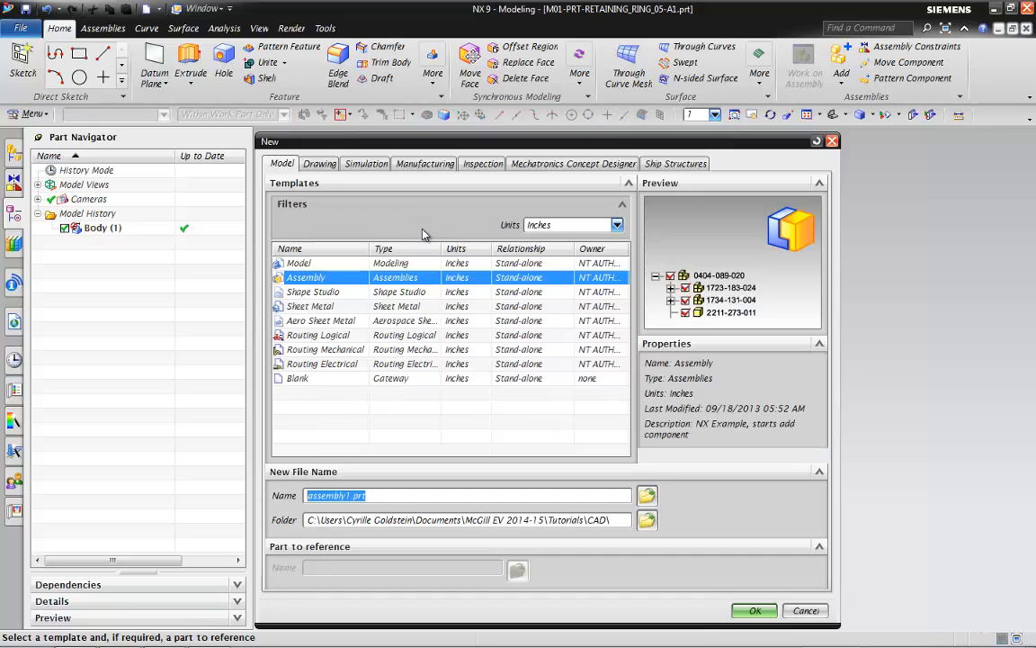
{"action": "left_click", "coordinate": [392, 284]}
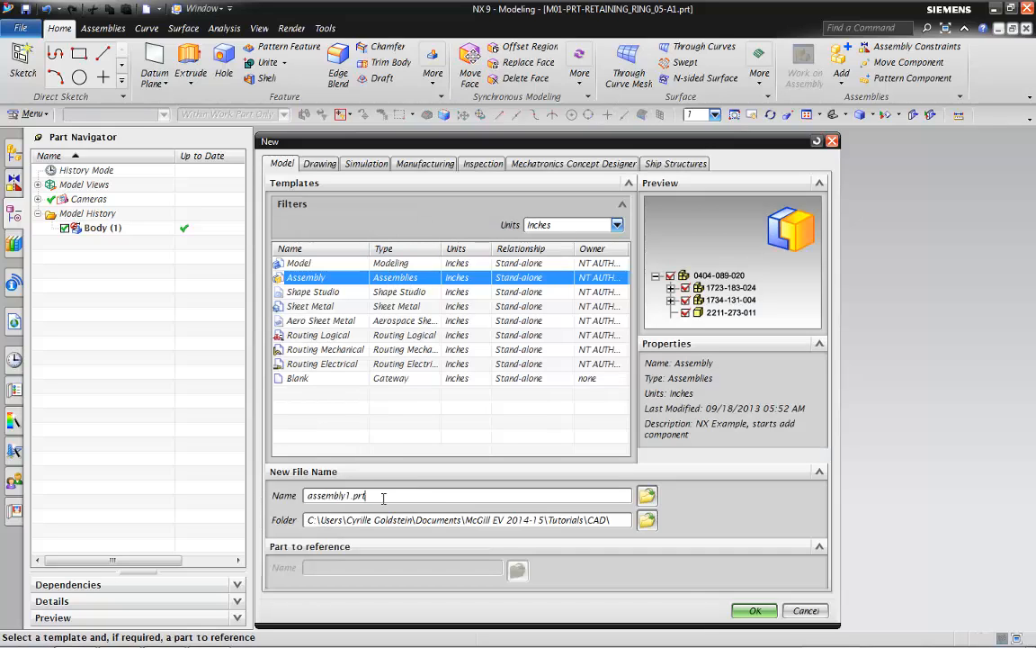
{"action": "type", "text": "E1.5-ASM-Spindle_Asm-V1"}
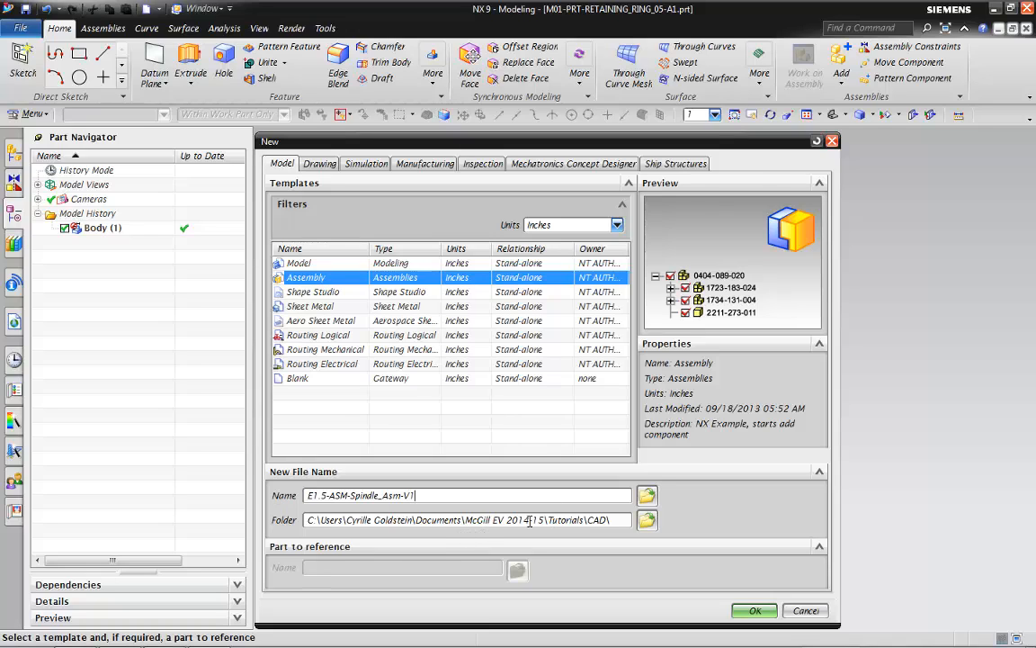
{"action": "left_click", "coordinate": [754, 611]}
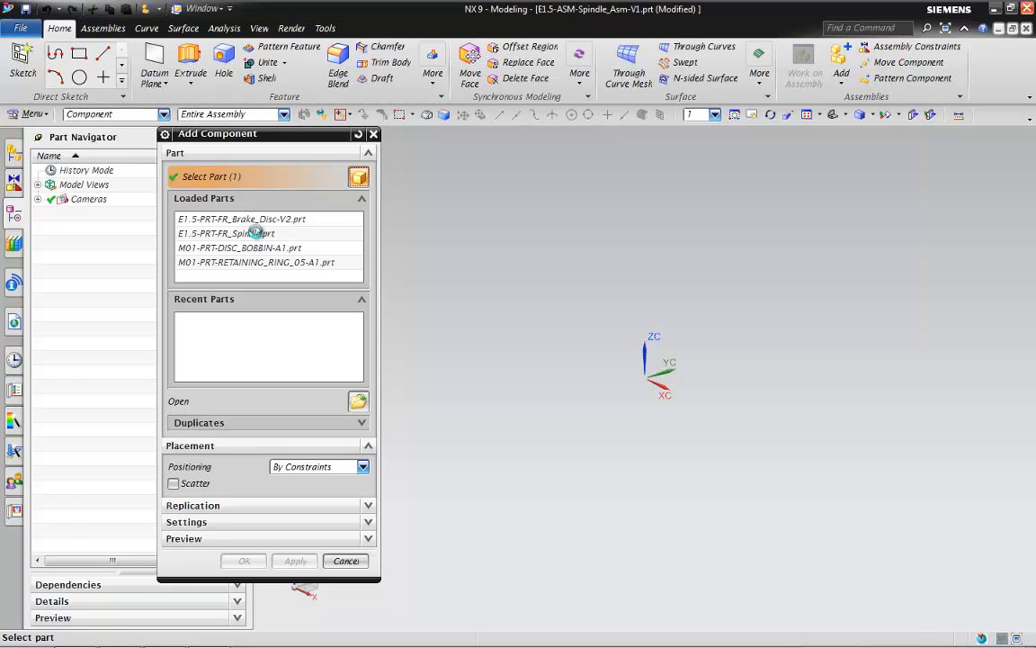
Step: Add E1.5-PRT-FR_Spindle.prt to the assembly, positioned at the Absolute Origin
{"action": "left_click", "coordinate": [327, 467]}
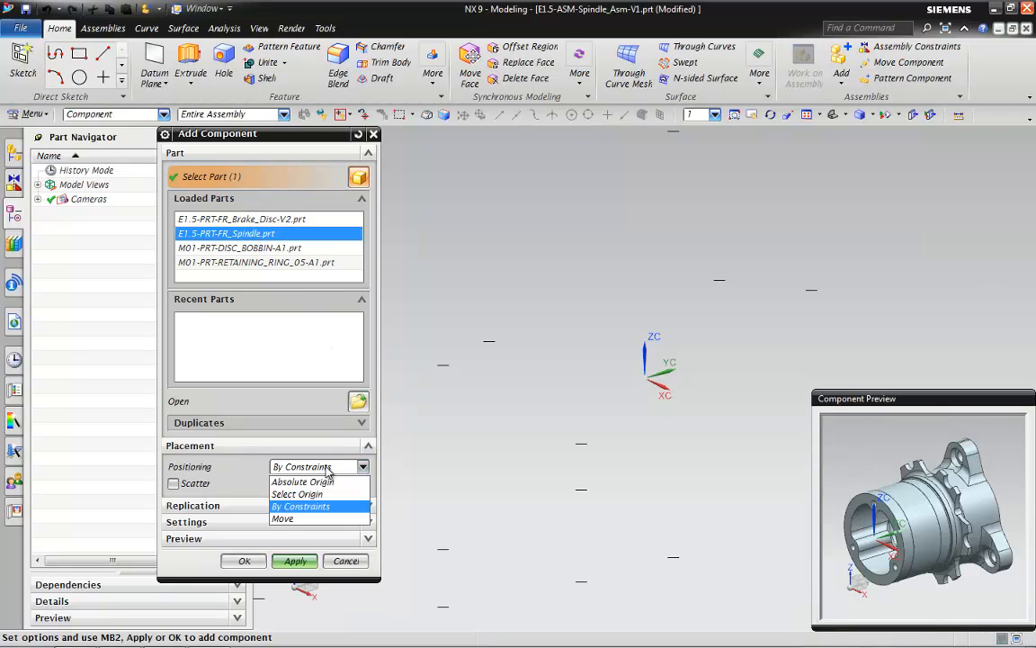
{"action": "left_click", "coordinate": [327, 484]}
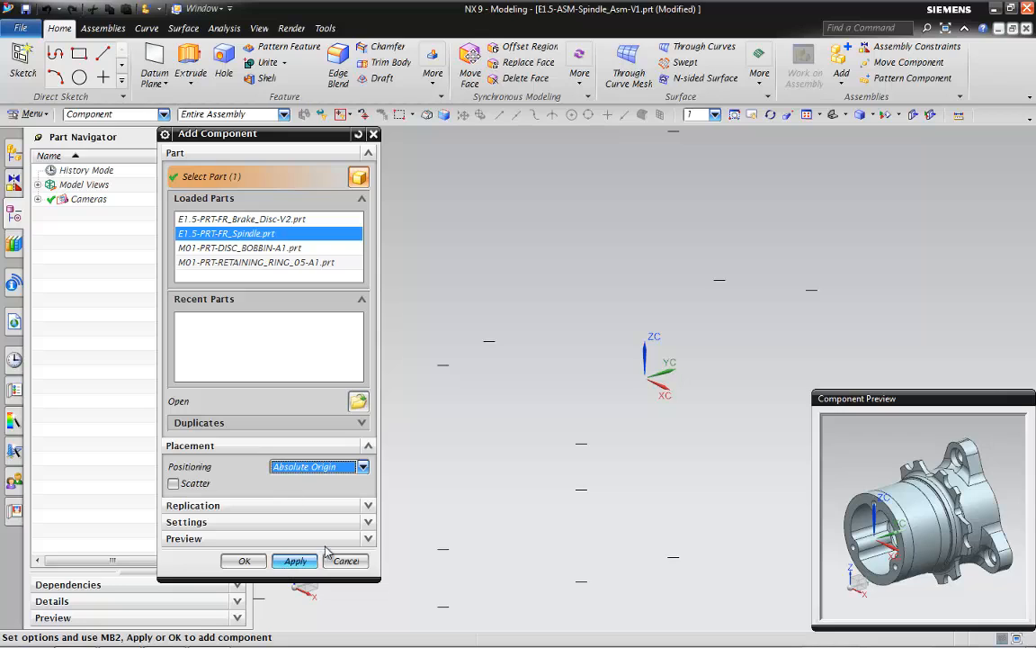
{"action": "left_click", "coordinate": [245, 560]}
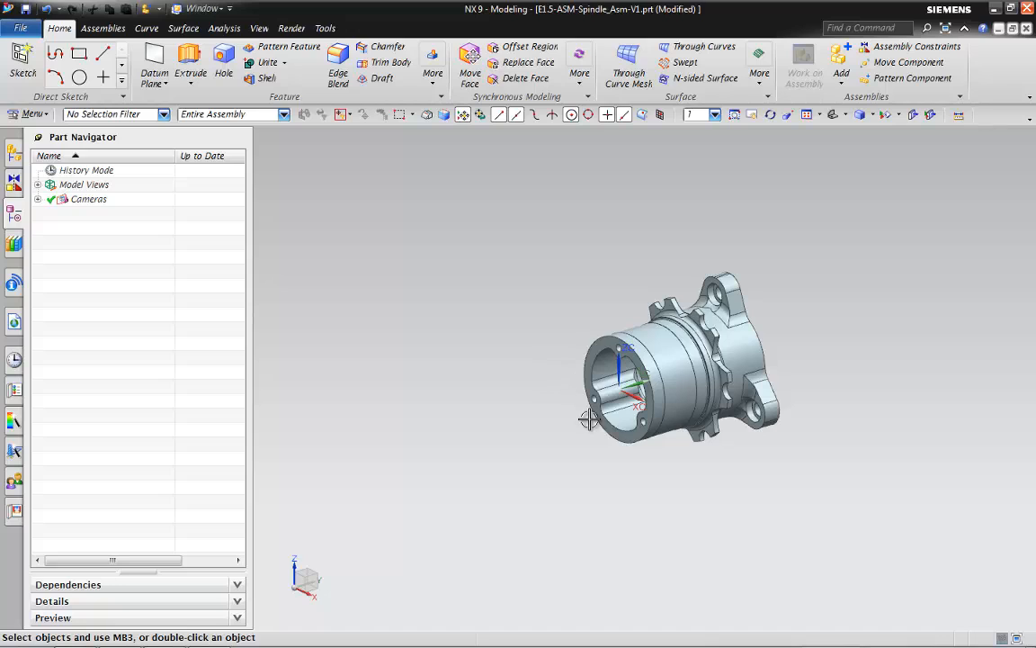
{"action": "left_click", "coordinate": [643, 384]}
Step: Add the component M01-PRT-DISC_BOBBIN-A1.prt, positioned By Constraints with multiple add set to Pattern after Add
{"action": "left_click", "coordinate": [105, 31]}
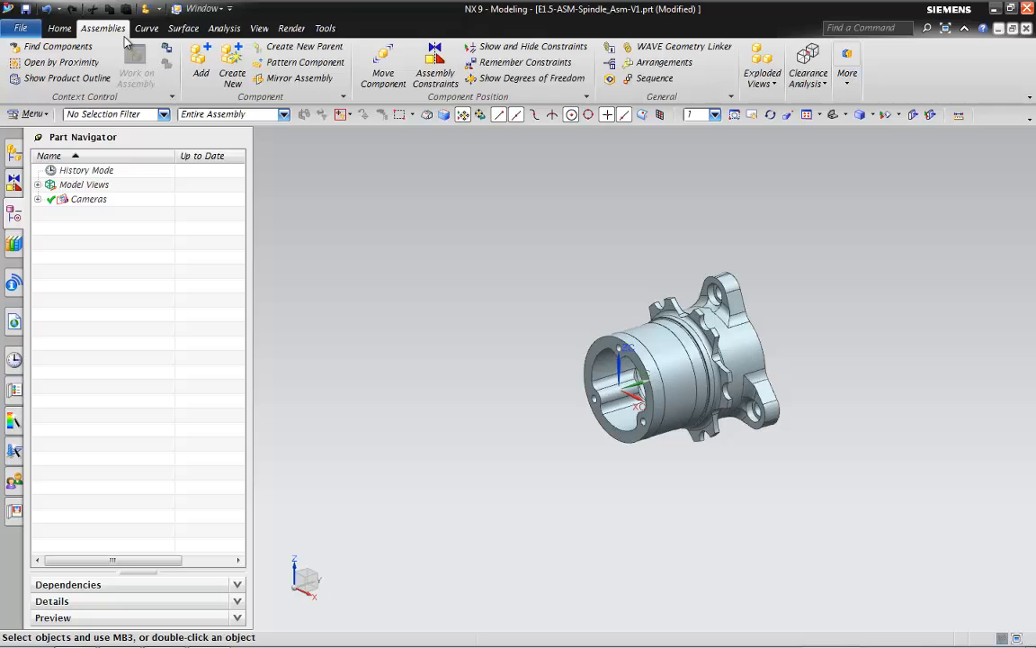
{"action": "left_click", "coordinate": [201, 65]}
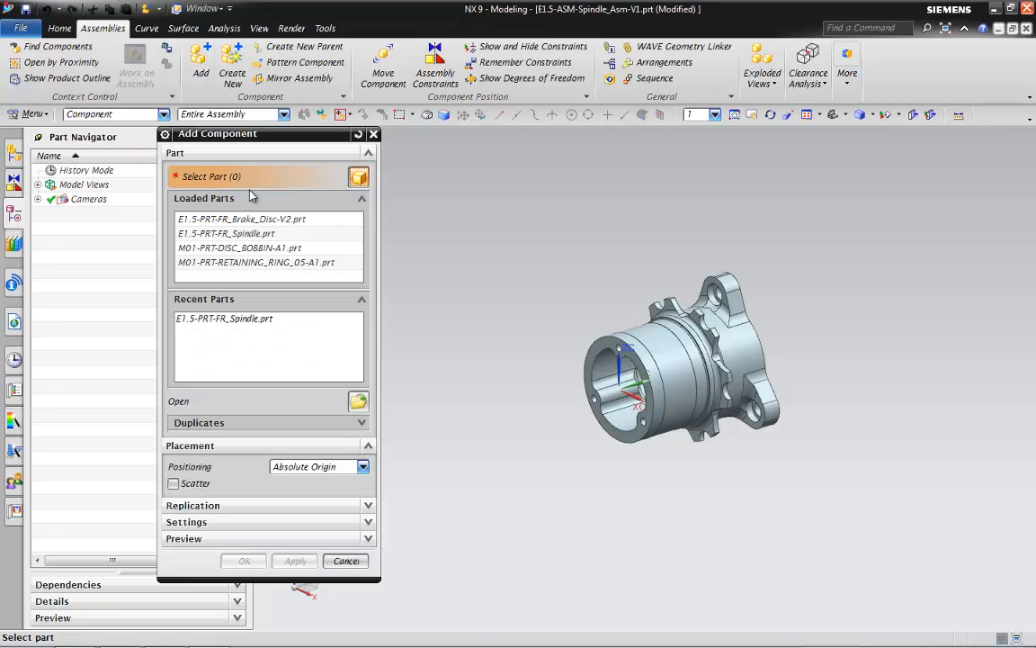
{"action": "left_click", "coordinate": [256, 247]}
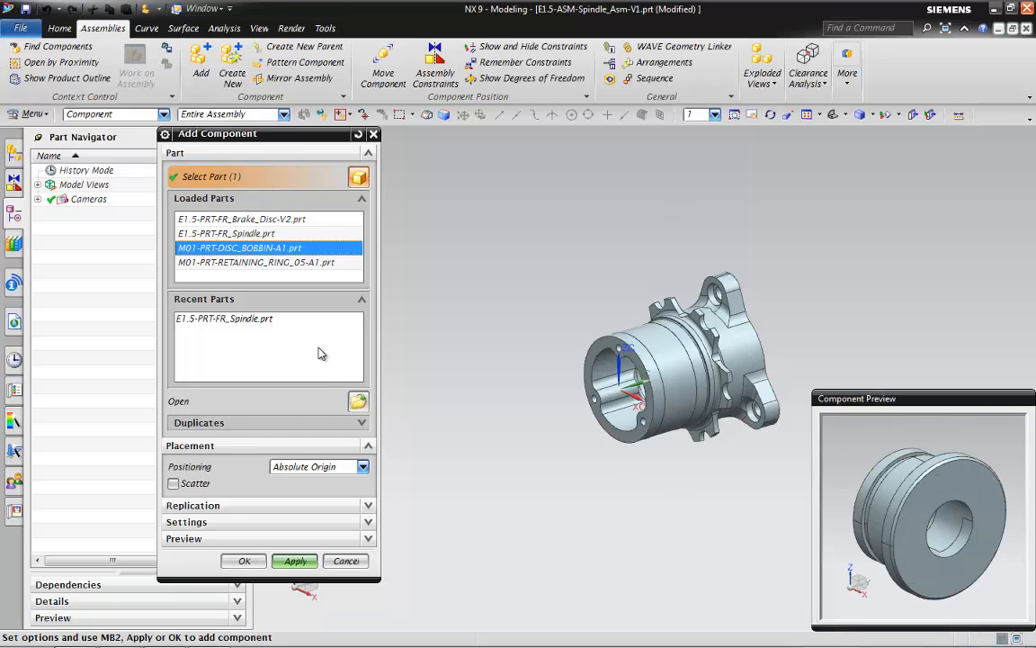
{"action": "left_click", "coordinate": [297, 468]}
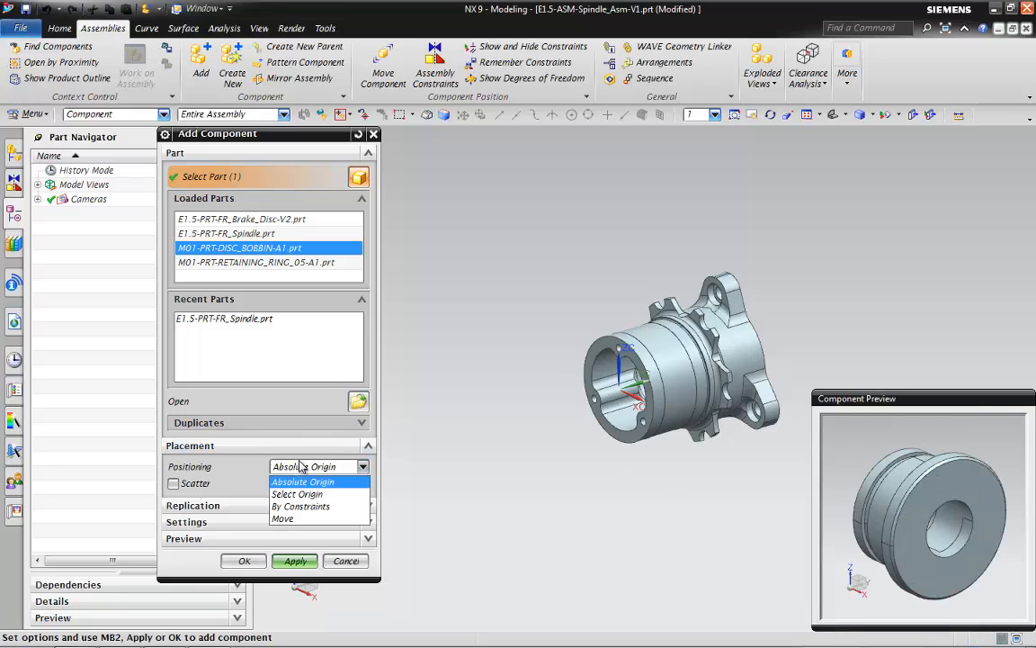
{"action": "left_click", "coordinate": [298, 508]}
{"action": "left_click", "coordinate": [303, 506]}
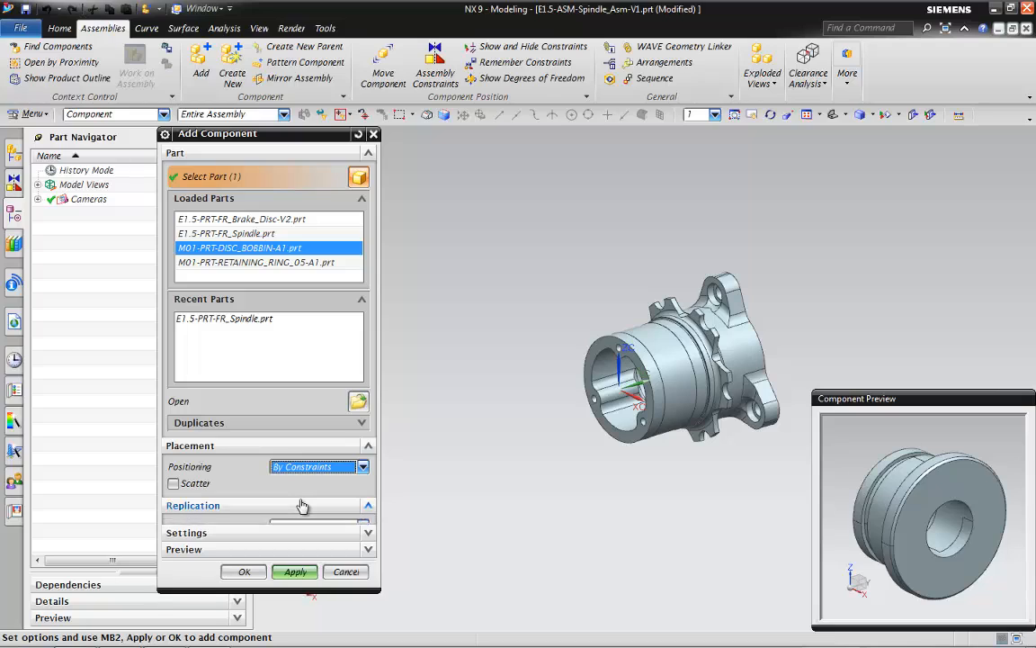
{"action": "left_click", "coordinate": [303, 528]}
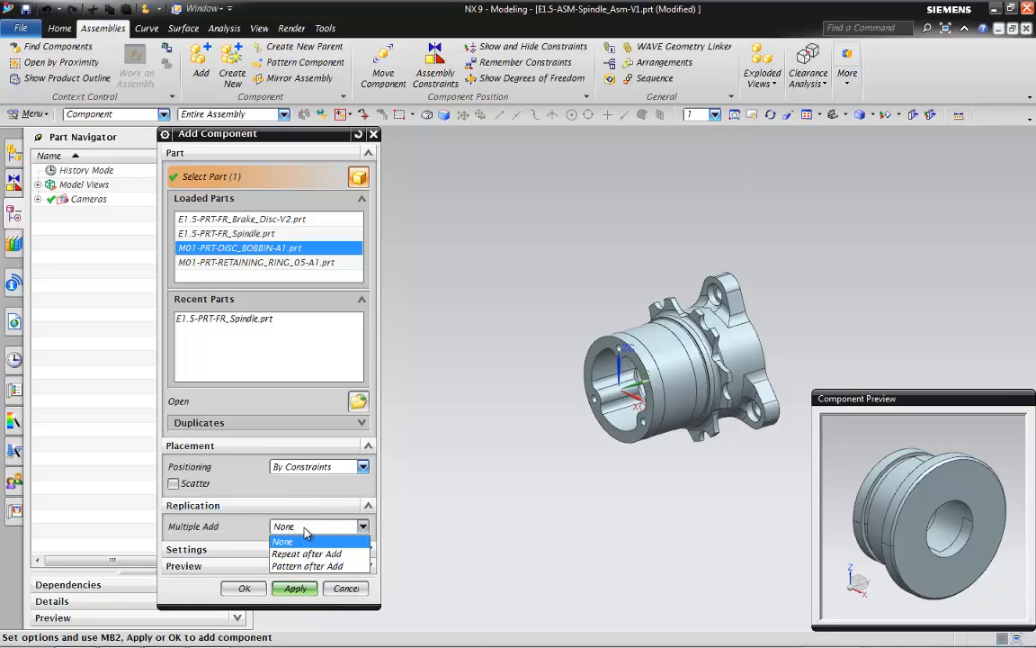
{"action": "left_click", "coordinate": [339, 565]}
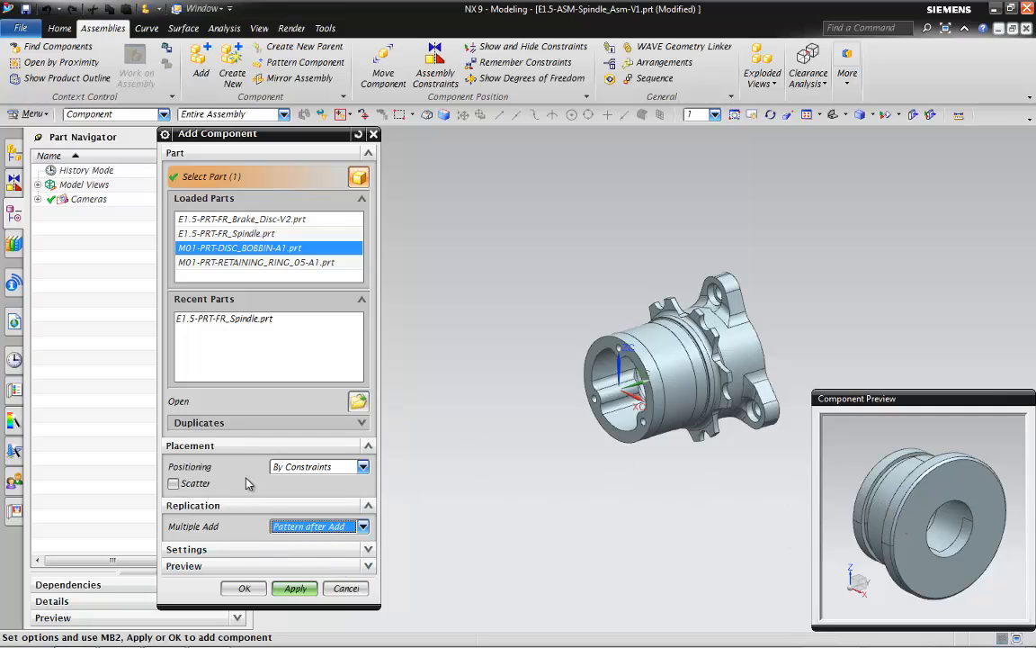
{"action": "left_click", "coordinate": [239, 586]}
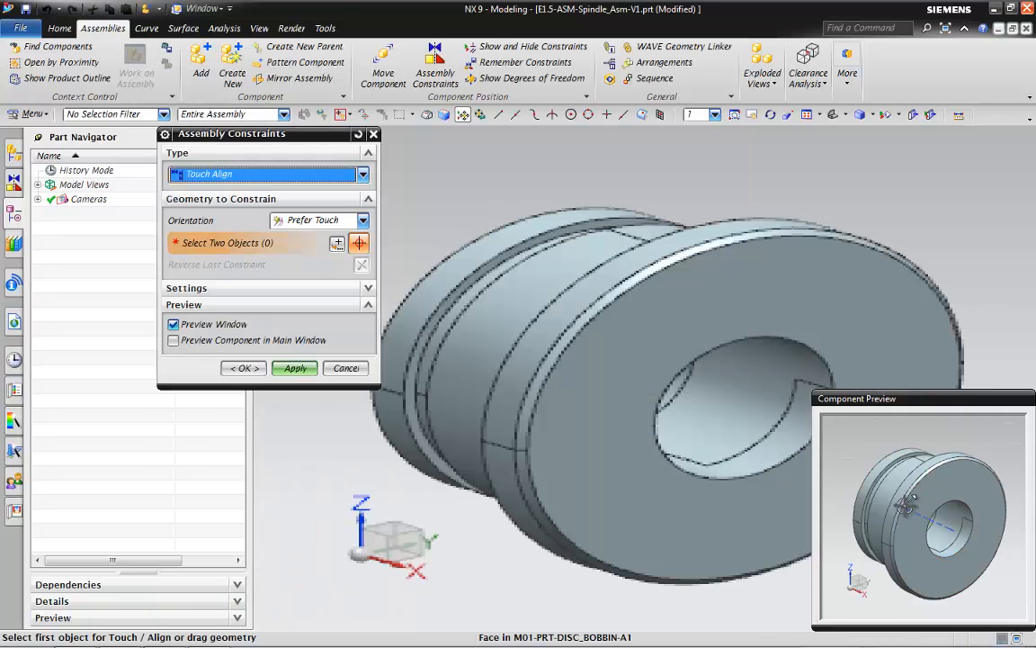
Step: Touch-align the bobbin's cylindrical body with a rounded notch in the spindle's toothed ring
{"action": "scroll", "coordinate": [874, 509], "scroll_direction": "up", "scroll_amount": 4}
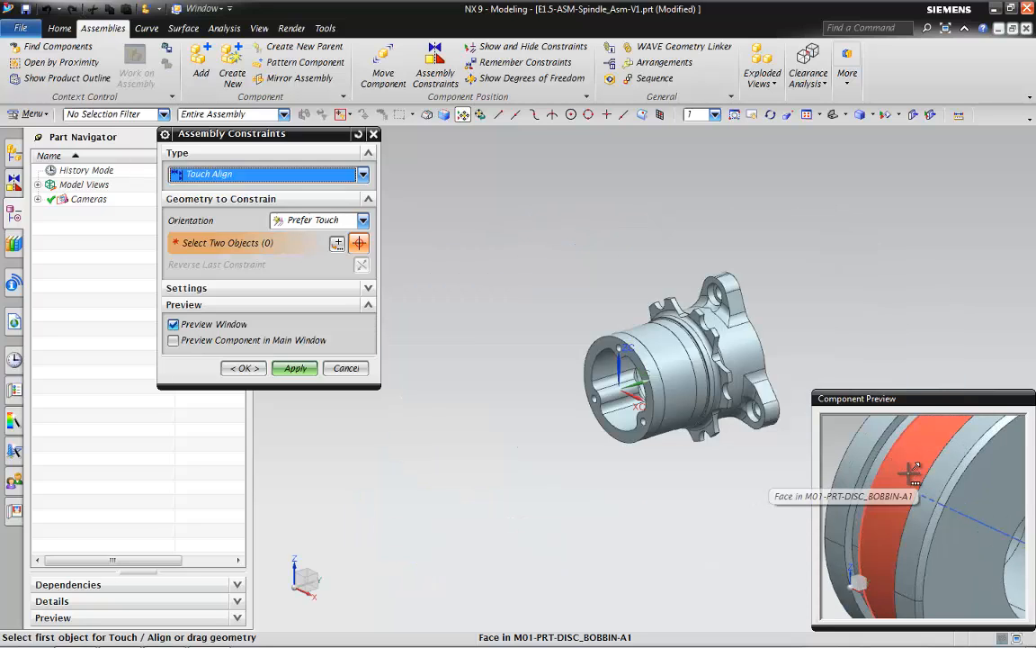
{"action": "left_click", "coordinate": [912, 469]}
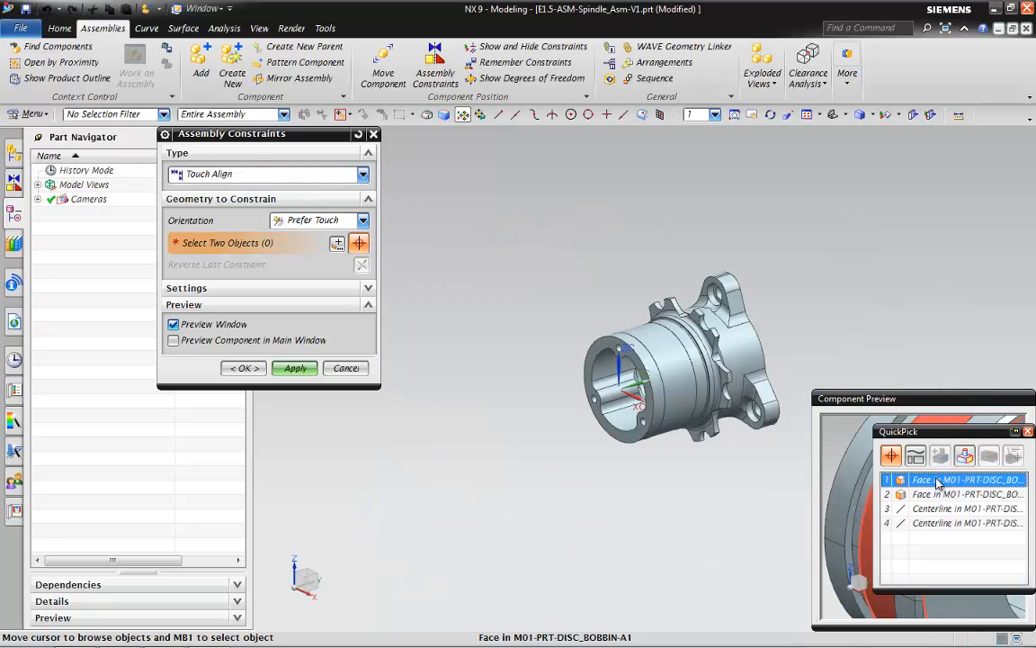
{"action": "left_click", "coordinate": [857, 486]}
{"action": "scroll", "coordinate": [727, 458], "scroll_direction": "down", "scroll_amount": 5}
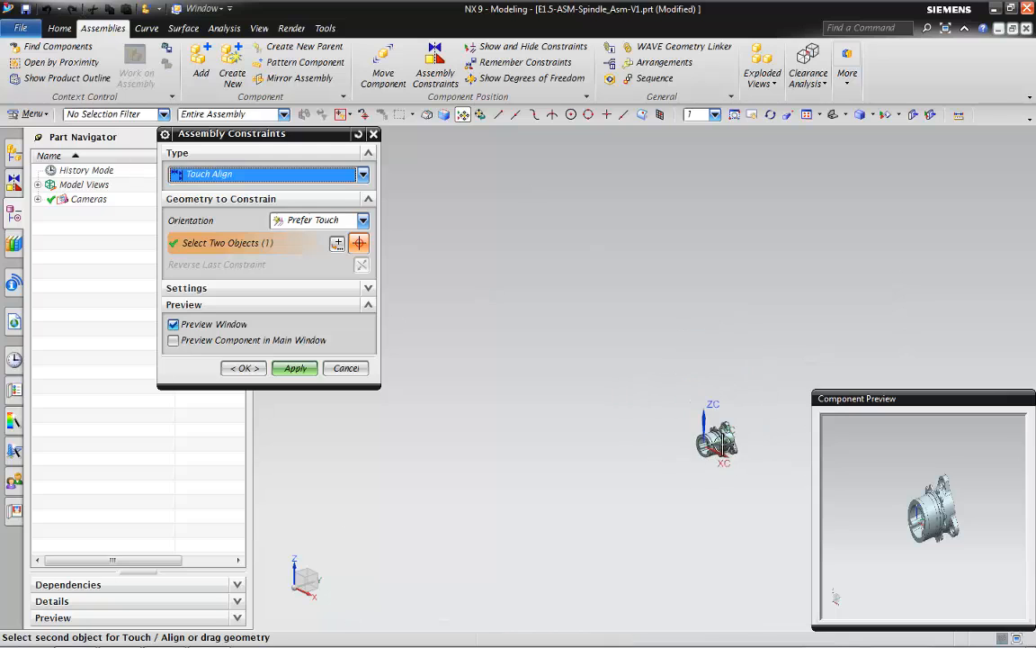
{"action": "scroll", "coordinate": [728, 440], "scroll_direction": "up", "scroll_amount": 10}
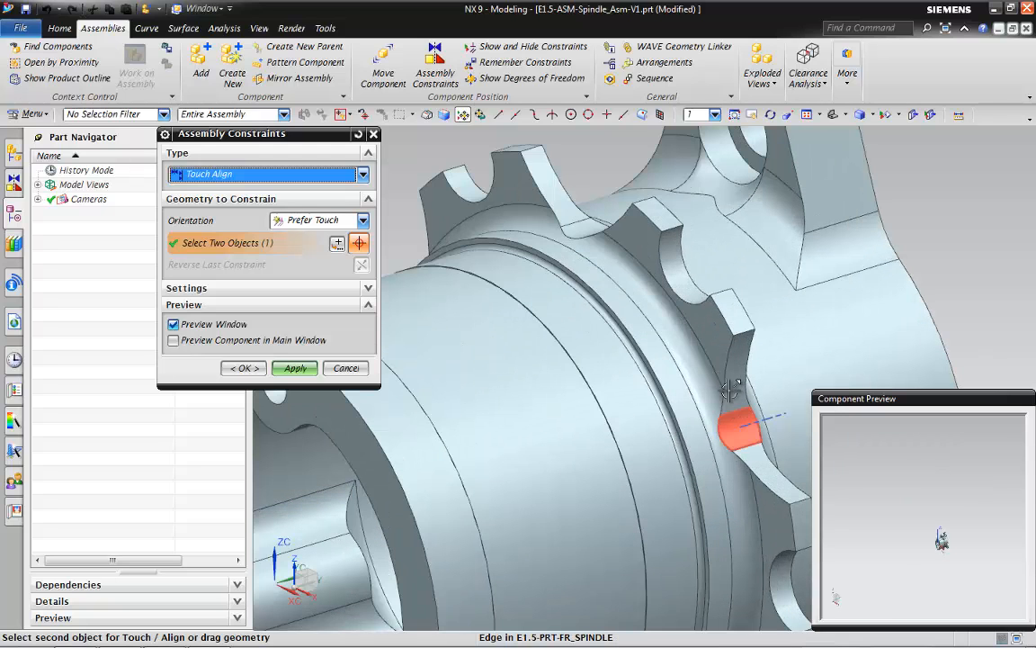
{"action": "left_click", "coordinate": [670, 274]}
Step: Constrain the inner face of the bobbin's flange to touch the flange-side flat face of the spindle's toothed ring, and accept the constraints
{"action": "scroll", "coordinate": [615, 387], "scroll_direction": "down", "scroll_amount": 5}
{"action": "scroll", "coordinate": [637, 367], "scroll_direction": "up", "scroll_amount": 6}
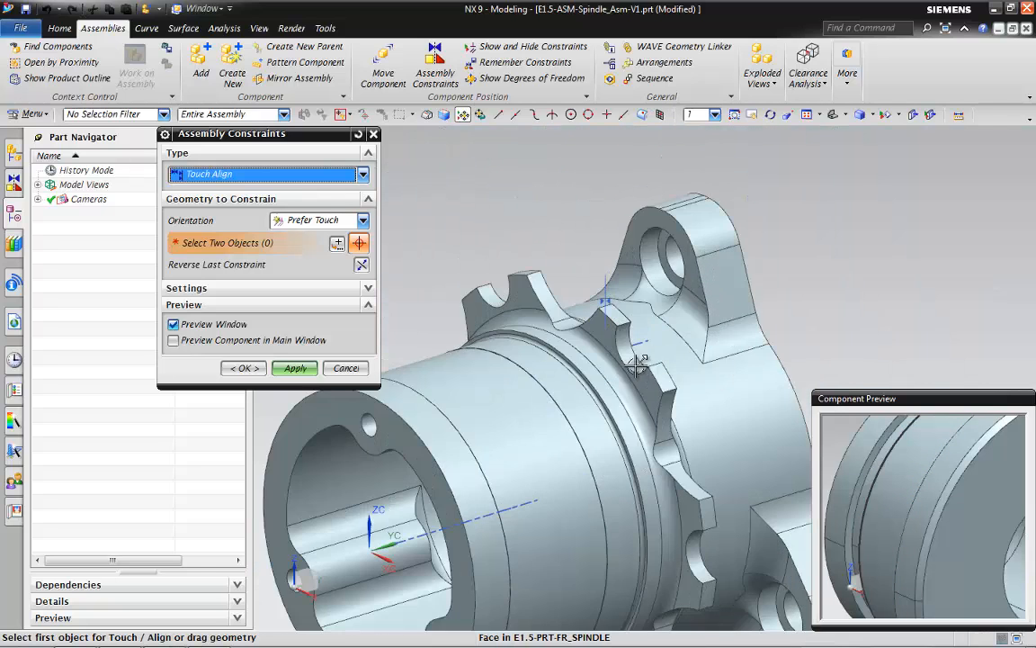
{"action": "middle_click_drag", "start_coordinate": [693, 456], "coordinate": [635, 413]}
{"action": "scroll", "coordinate": [893, 484], "scroll_direction": "down", "scroll_amount": 6}
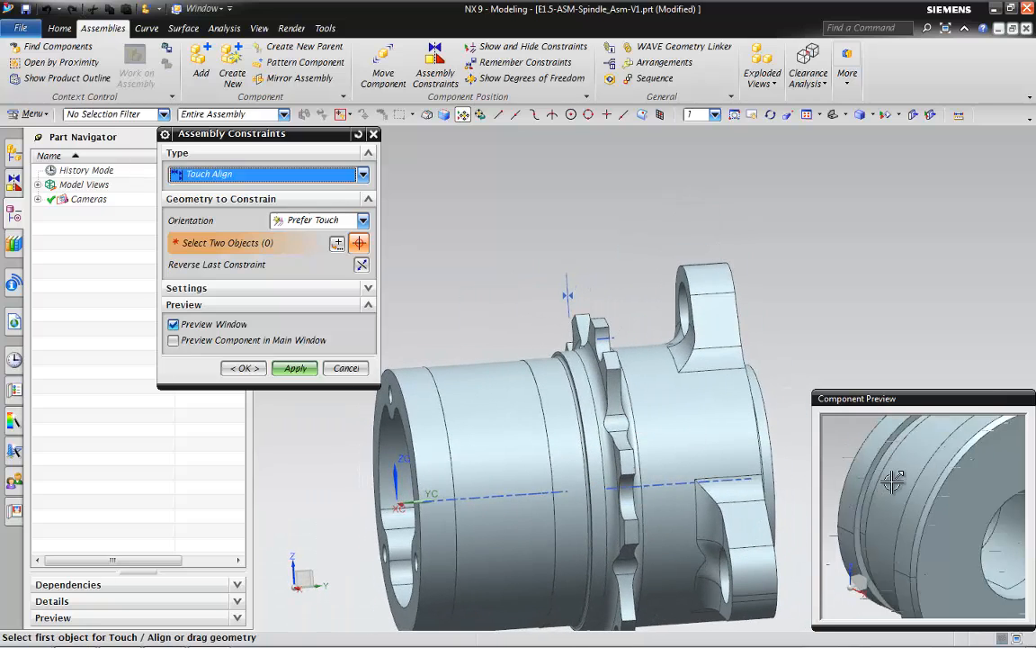
{"action": "middle_click_drag", "start_coordinate": [900, 519], "coordinate": [954, 476]}
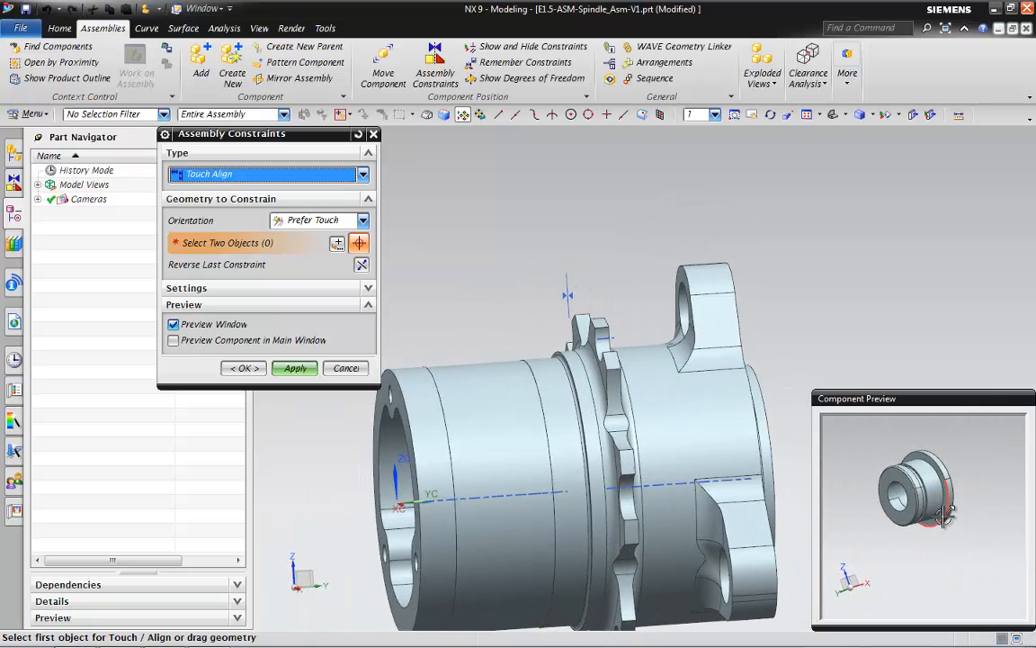
{"action": "scroll", "coordinate": [951, 467], "scroll_direction": "up", "scroll_amount": 5}
{"action": "left_click", "coordinate": [950, 469]}
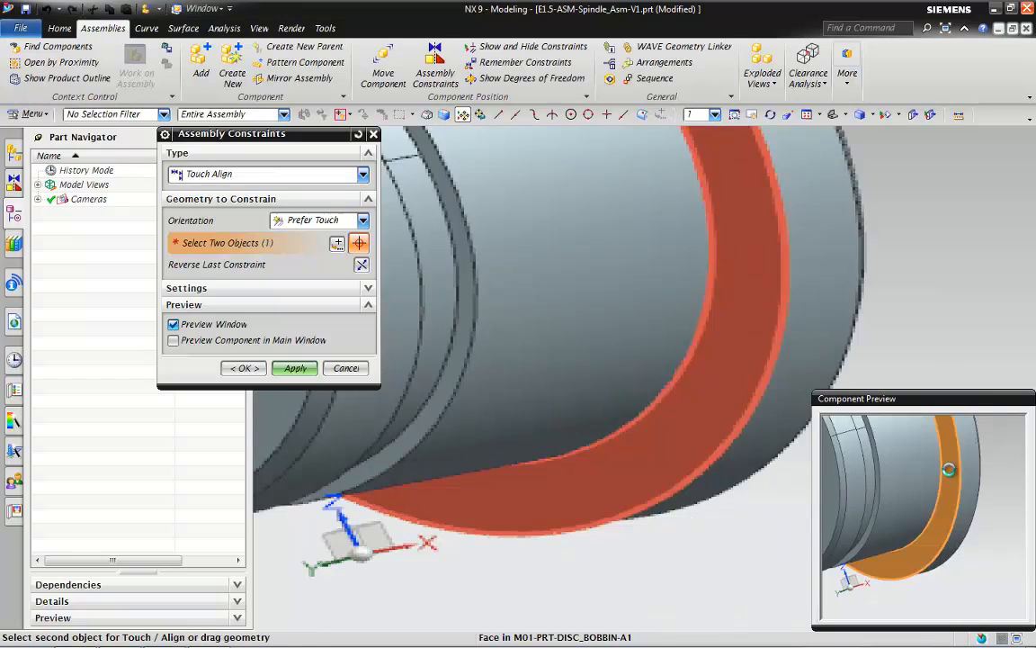
{"action": "scroll", "coordinate": [897, 514], "scroll_direction": "down", "scroll_amount": 5}
{"action": "scroll", "coordinate": [774, 475], "scroll_direction": "up", "scroll_amount": 1}
{"action": "scroll", "coordinate": [774, 475], "scroll_direction": "down", "scroll_amount": 5}
{"action": "middle_click_drag", "start_coordinate": [697, 445], "coordinate": [666, 451]}
{"action": "scroll", "coordinate": [661, 453], "scroll_direction": "up", "scroll_amount": 5}
{"action": "scroll", "coordinate": [665, 449], "scroll_direction": "up", "scroll_amount": 2}
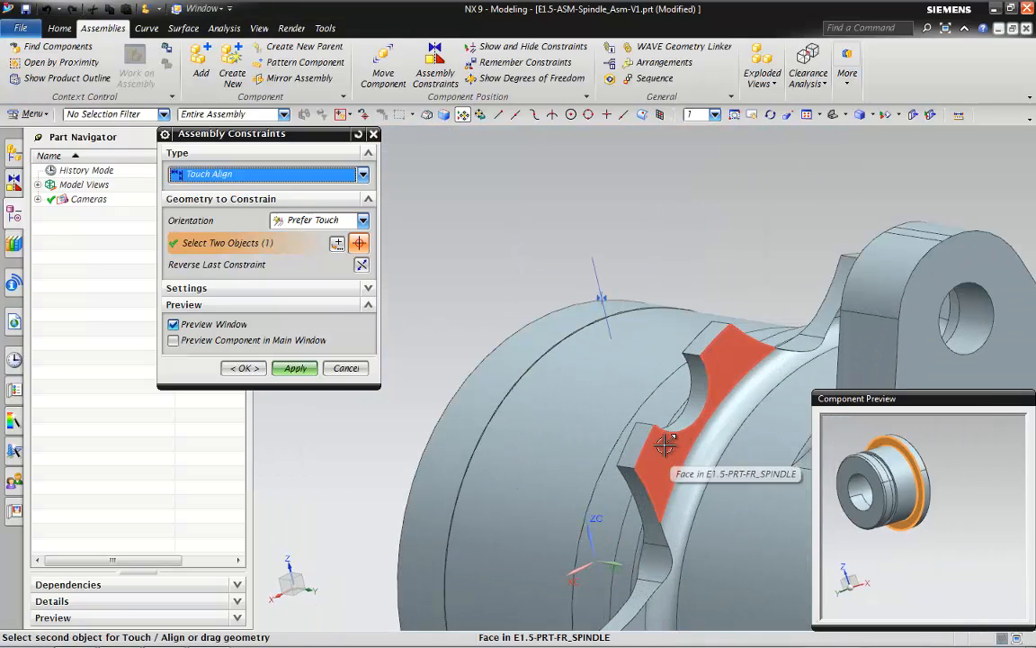
{"action": "left_click", "coordinate": [666, 444]}
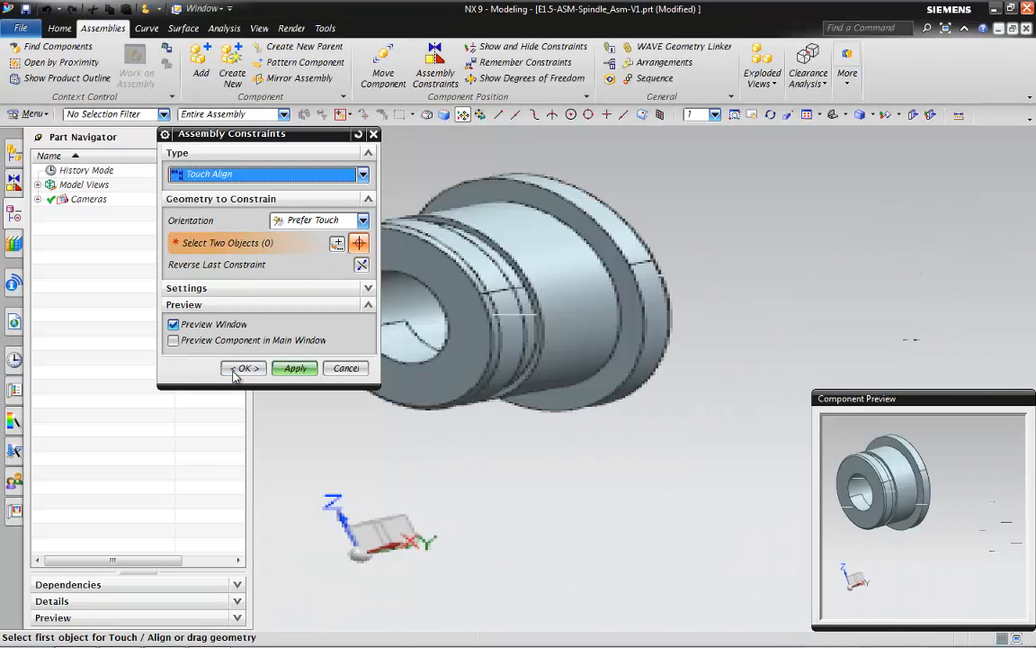
{"action": "left_click", "coordinate": [243, 368]}
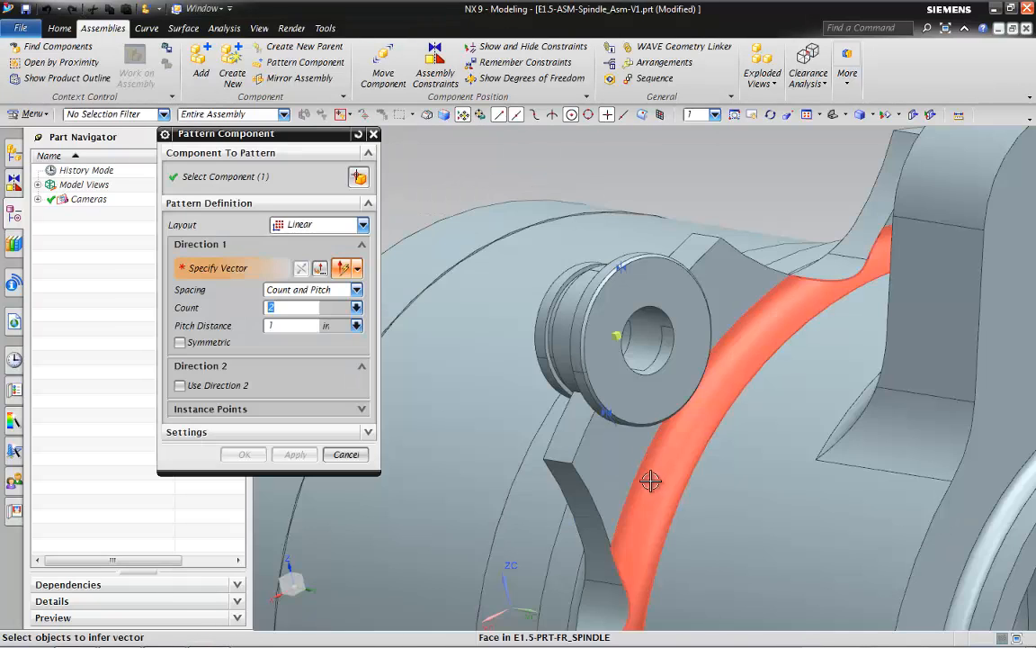
Step: Set the layout of the disc bobbin's component pattern to Circular
{"action": "middle_click_drag", "start_coordinate": [650, 478], "coordinate": [595, 434]}
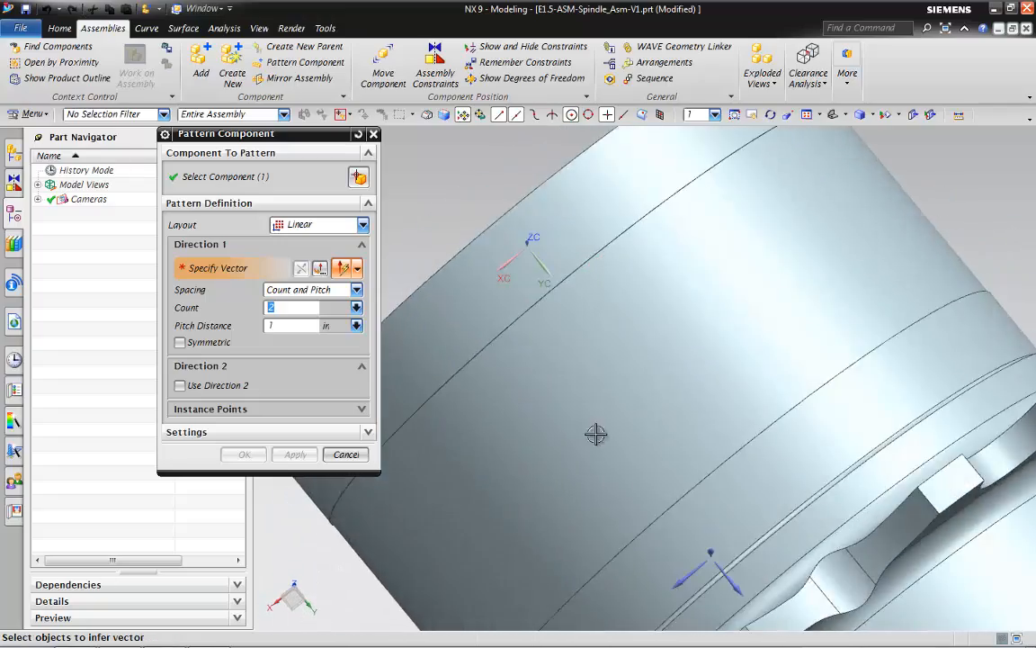
{"action": "scroll", "coordinate": [595, 434], "scroll_direction": "down", "scroll_amount": 5}
{"action": "scroll", "coordinate": [517, 497], "scroll_direction": "up", "scroll_amount": 4}
{"action": "middle_click_drag", "start_coordinate": [515, 497], "coordinate": [572, 530]}
{"action": "scroll", "coordinate": [567, 189], "scroll_direction": "up", "scroll_amount": 3}
{"action": "middle_click_drag", "start_coordinate": [630, 481], "coordinate": [604, 486]}
{"action": "scroll", "coordinate": [603, 485], "scroll_direction": "down", "scroll_amount": 5}
{"action": "scroll", "coordinate": [615, 291], "scroll_direction": "up", "scroll_amount": 3}
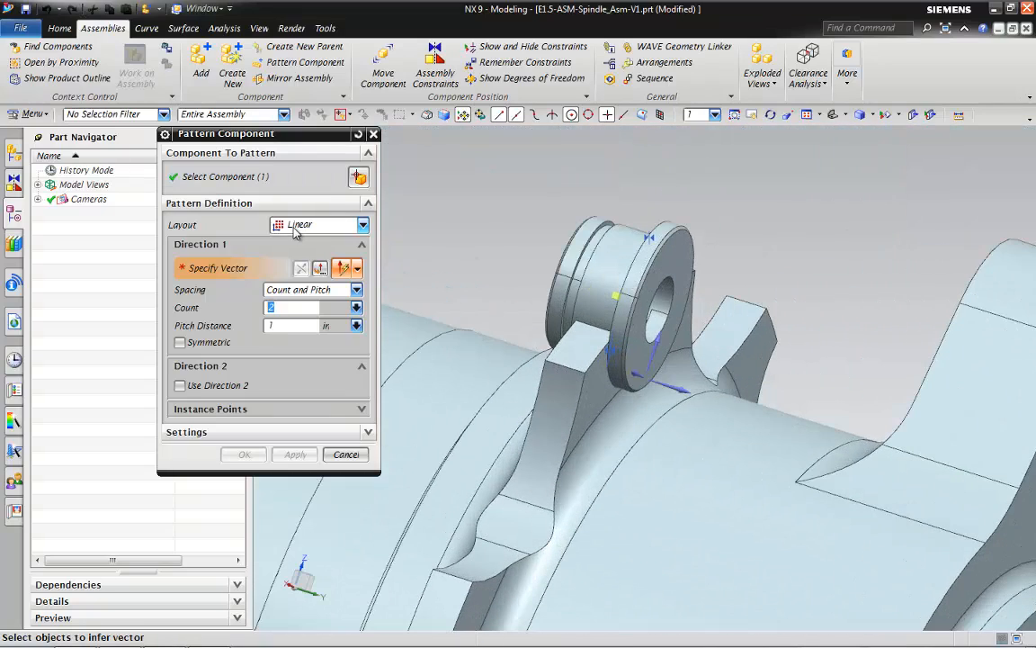
{"action": "left_click", "coordinate": [297, 229]}
{"action": "left_click", "coordinate": [301, 254]}
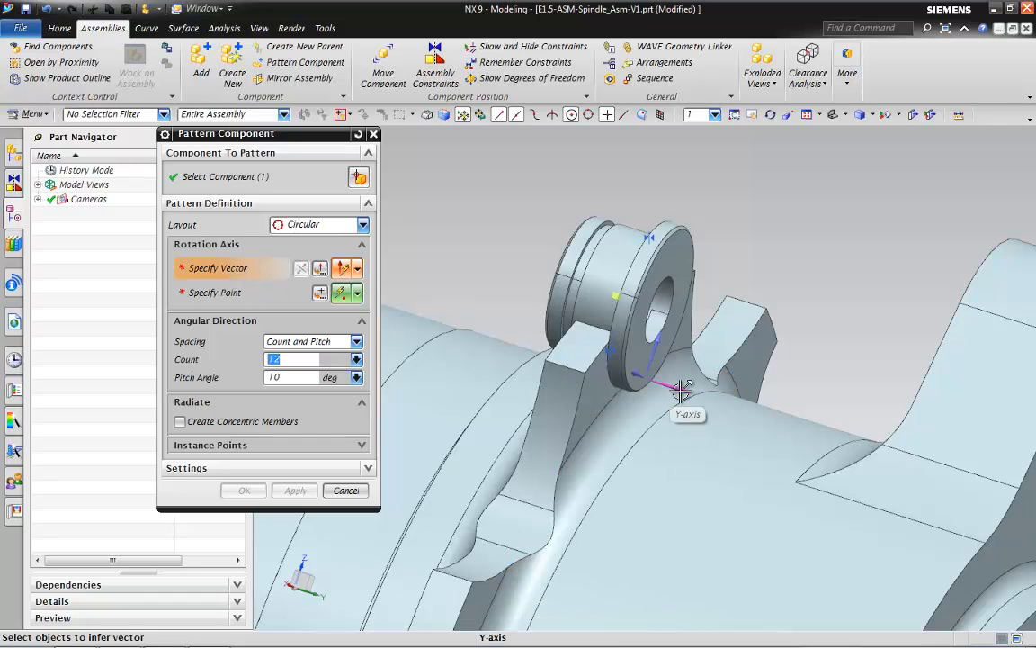
Step: Define the bobbin pattern's rotation axis along the Y-axis through the centre of the circular edge at the spindle's barrel end
{"action": "scroll", "coordinate": [694, 365], "scroll_direction": "down", "scroll_amount": 5}
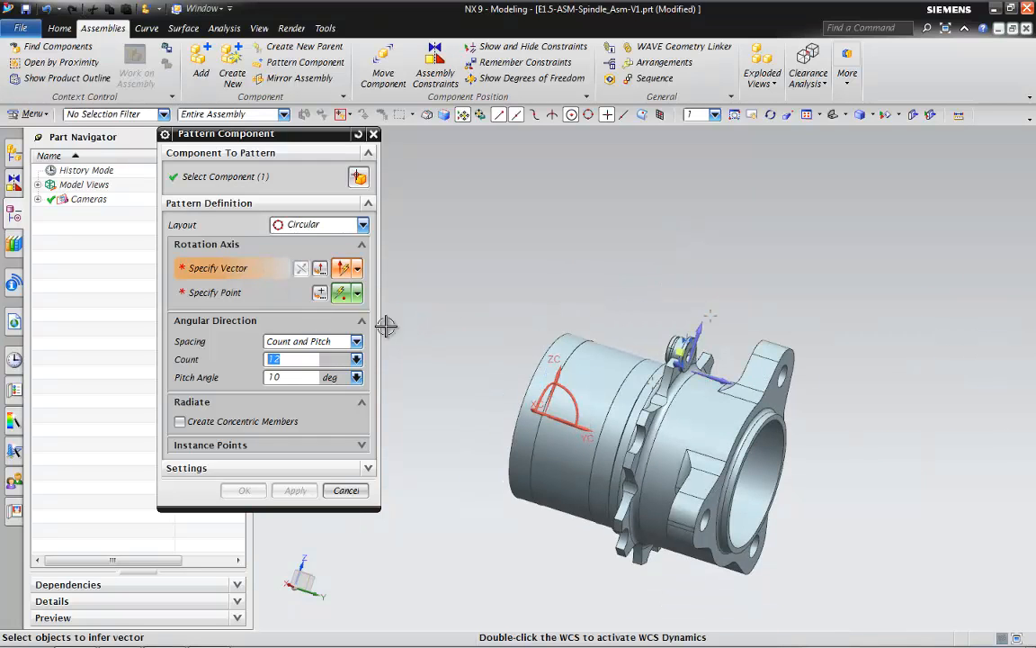
{"action": "left_click", "coordinate": [667, 326]}
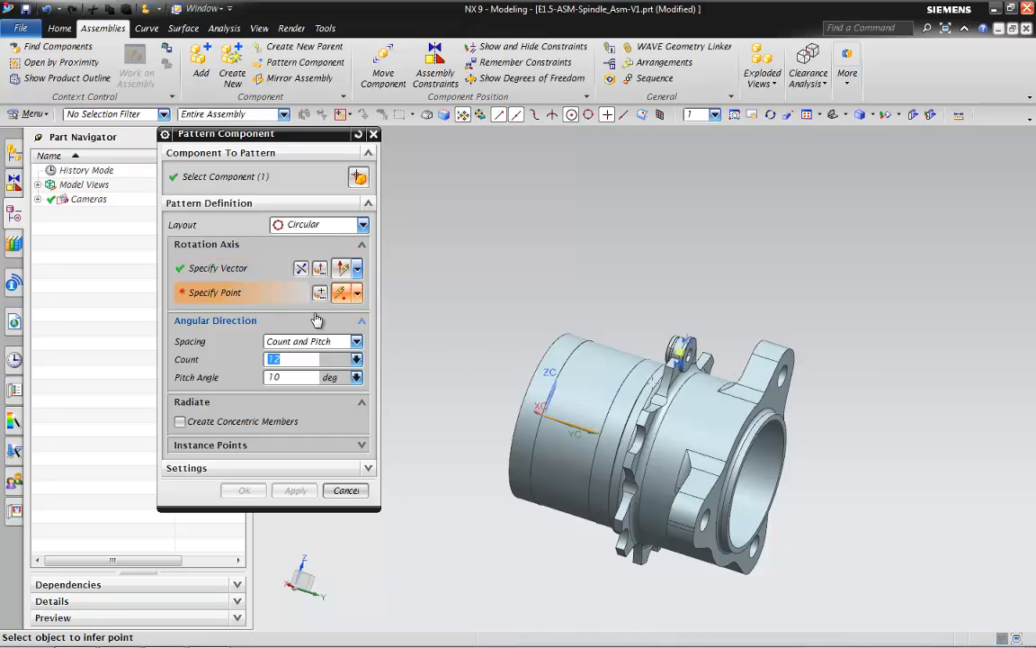
{"action": "scroll", "coordinate": [662, 368], "scroll_direction": "up", "scroll_amount": 5}
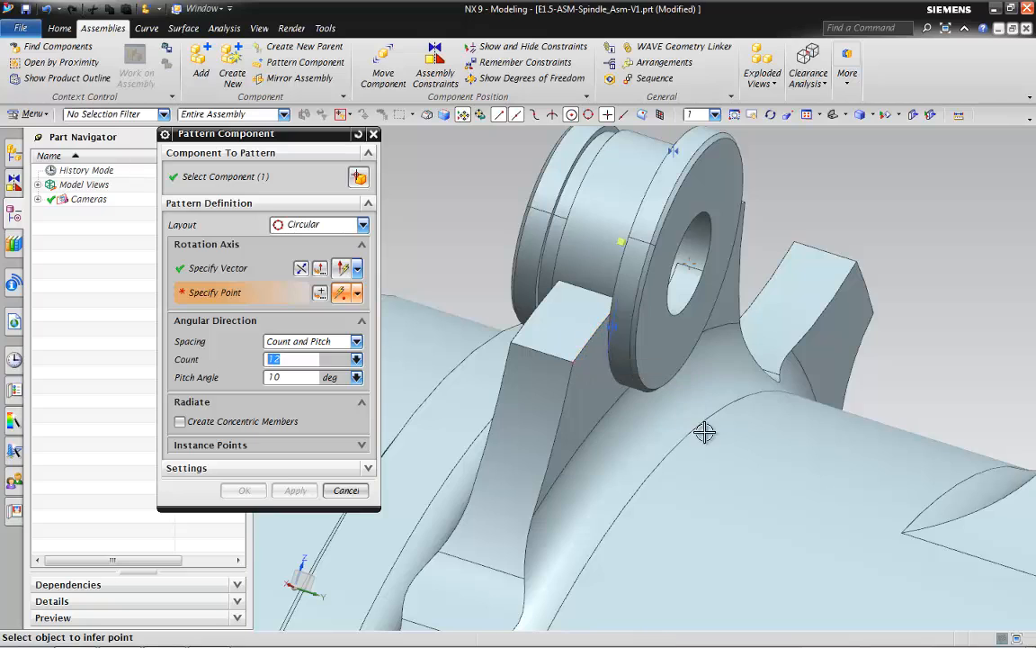
{"action": "scroll", "coordinate": [696, 382], "scroll_direction": "down", "scroll_amount": 5}
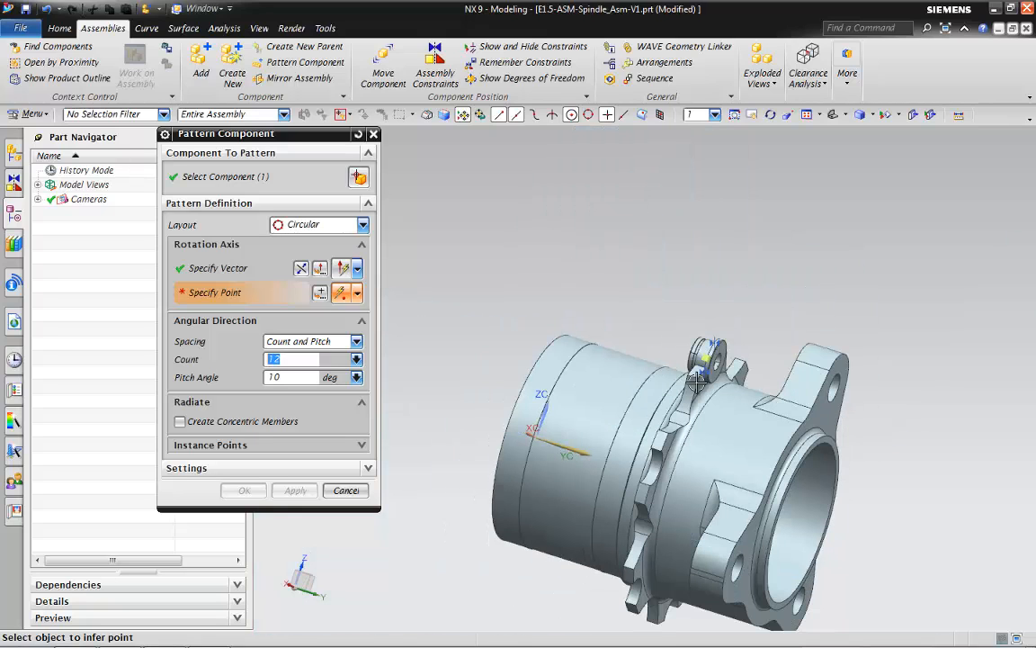
{"action": "left_click", "coordinate": [534, 349]}
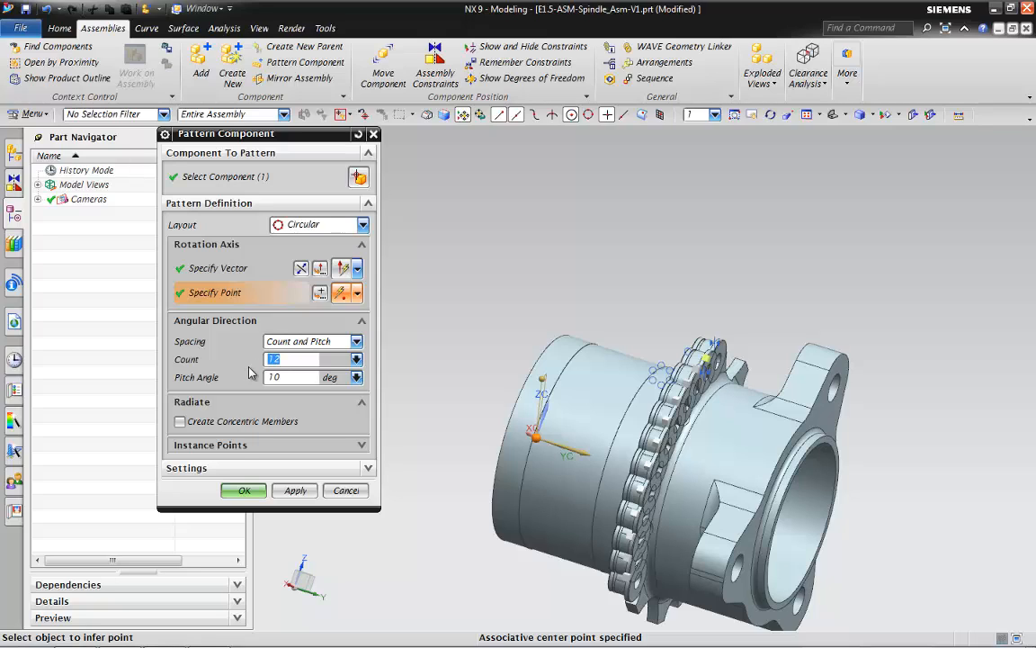
Step: Pattern the bobbin with Count and Span spacing, a count of 6 and a span angle of 360 degrees, and accept it
{"action": "left_click", "coordinate": [297, 341]}
{"action": "left_click", "coordinate": [297, 364]}
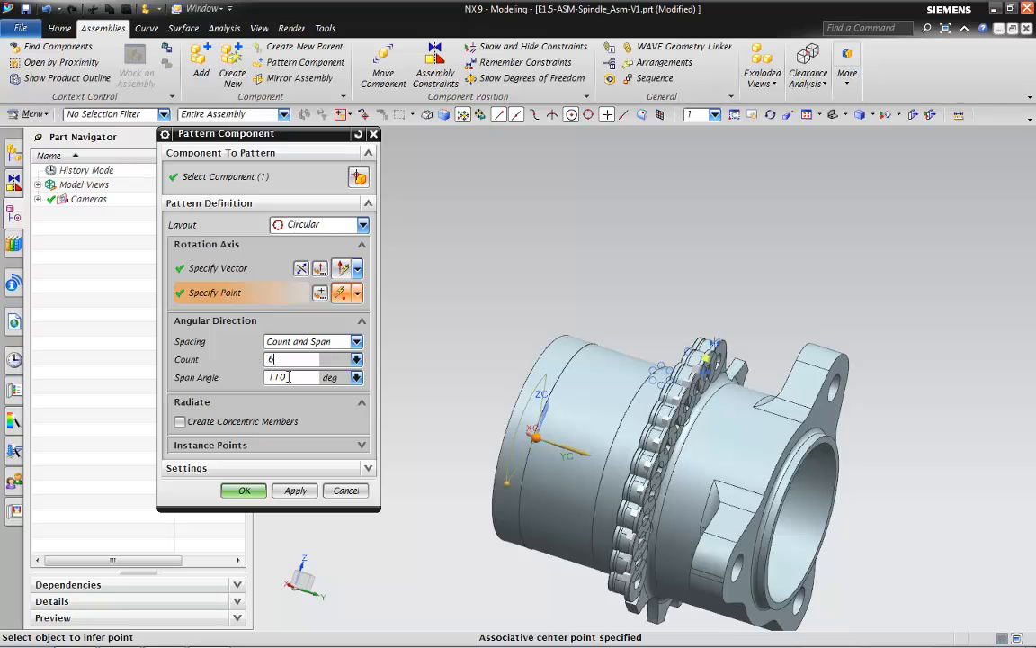
{"action": "type", "text": "6"}
{"action": "key", "text": "Tab"}
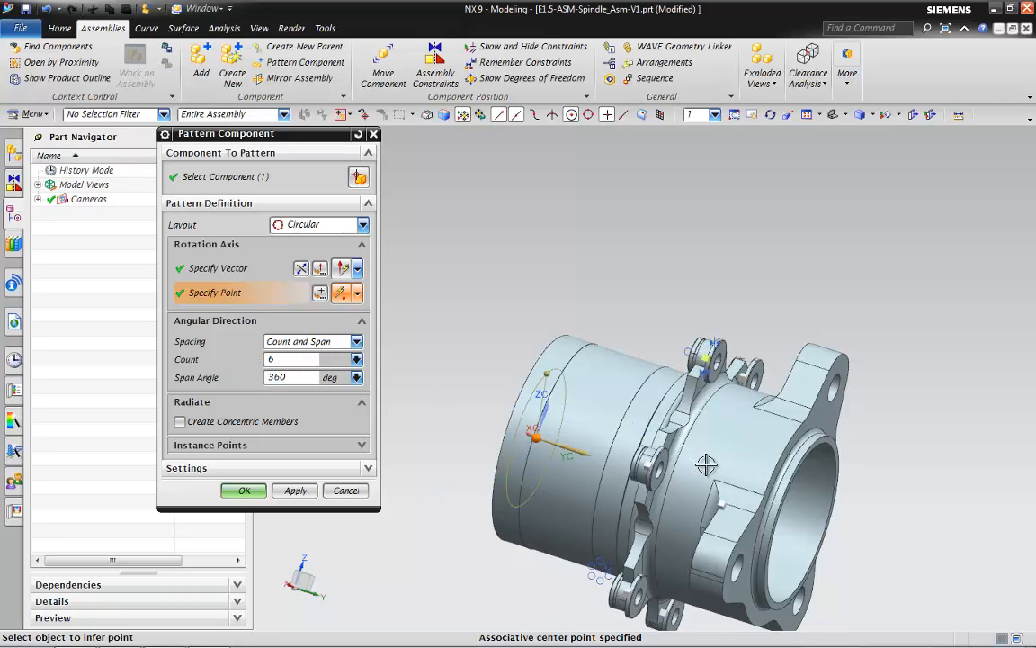
{"action": "middle_click_drag", "start_coordinate": [621, 418], "coordinate": [480, 459]}
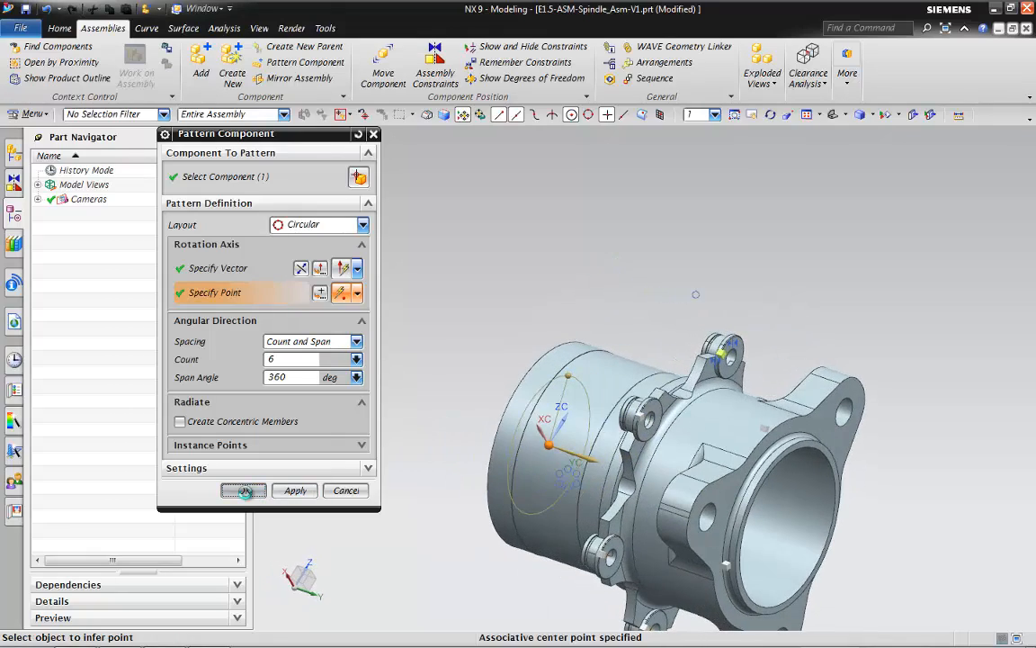
{"action": "left_click", "coordinate": [244, 491]}
Step: Examine how the patterned bobbins sit around the spindle's toothed ring from both ends, highlighting them through the assembly tree
{"action": "scroll", "coordinate": [538, 415], "scroll_direction": "down", "scroll_amount": 3}
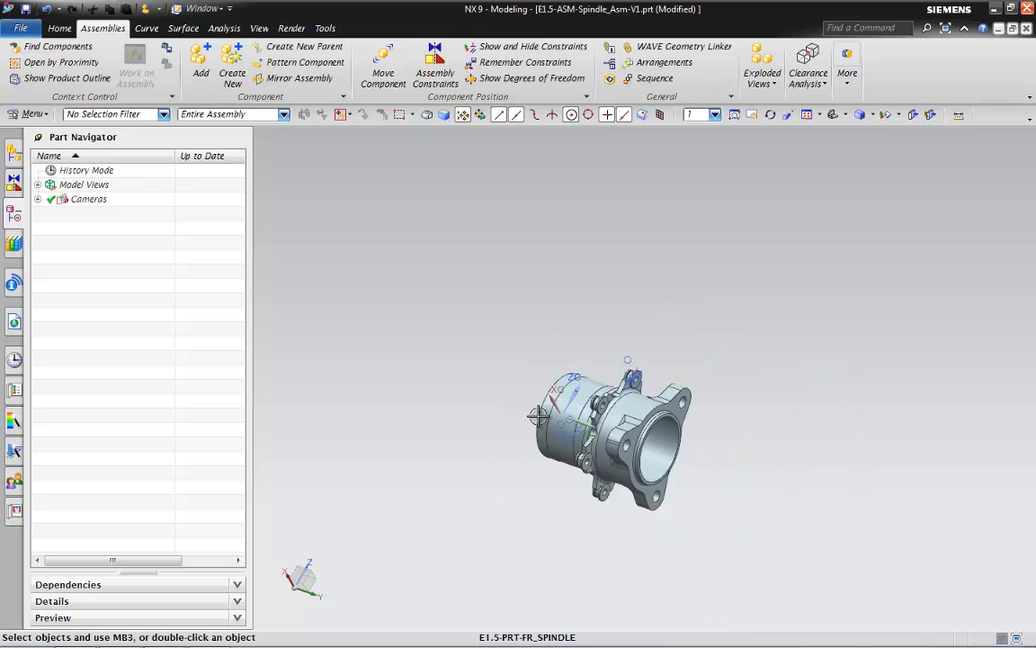
{"action": "scroll", "coordinate": [537, 415], "scroll_direction": "up", "scroll_amount": 1}
{"action": "left_click", "coordinate": [14, 155]}
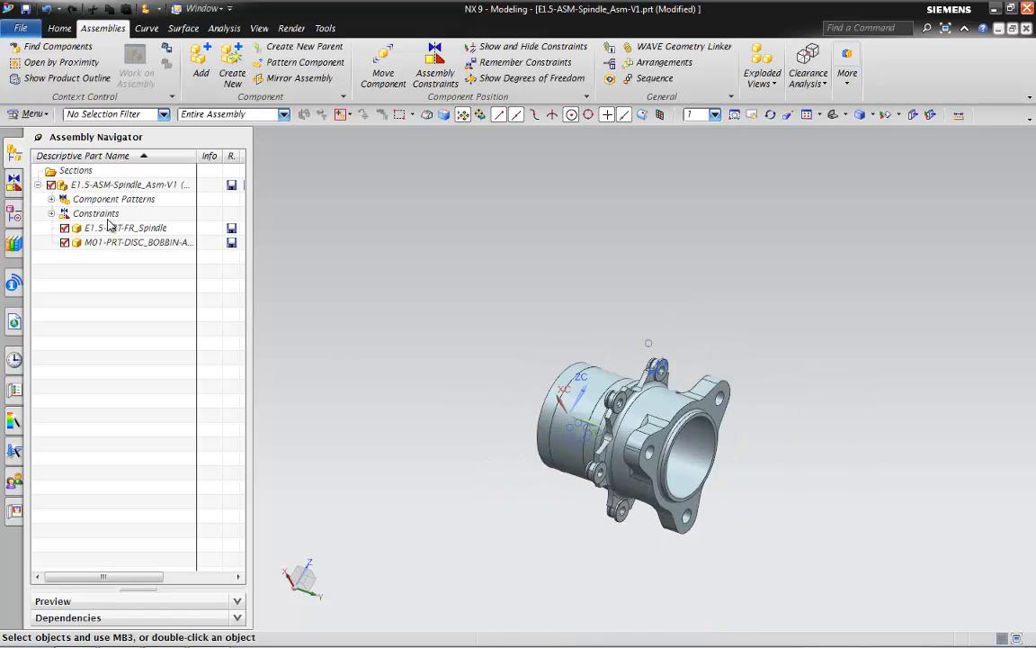
{"action": "left_click", "coordinate": [104, 243]}
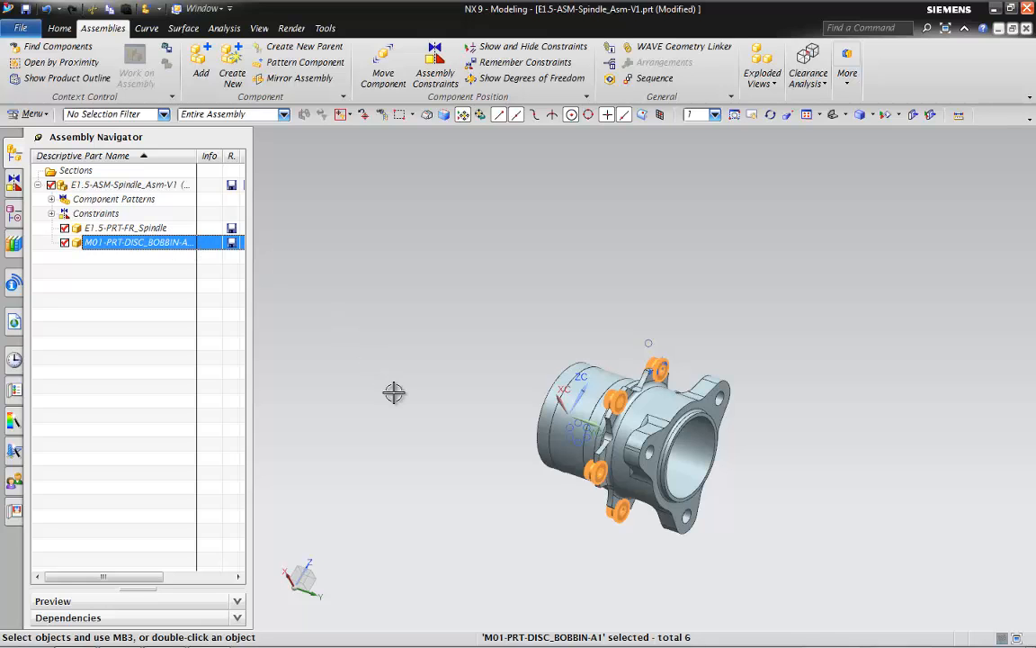
{"action": "middle_click_drag", "start_coordinate": [514, 414], "coordinate": [512, 470]}
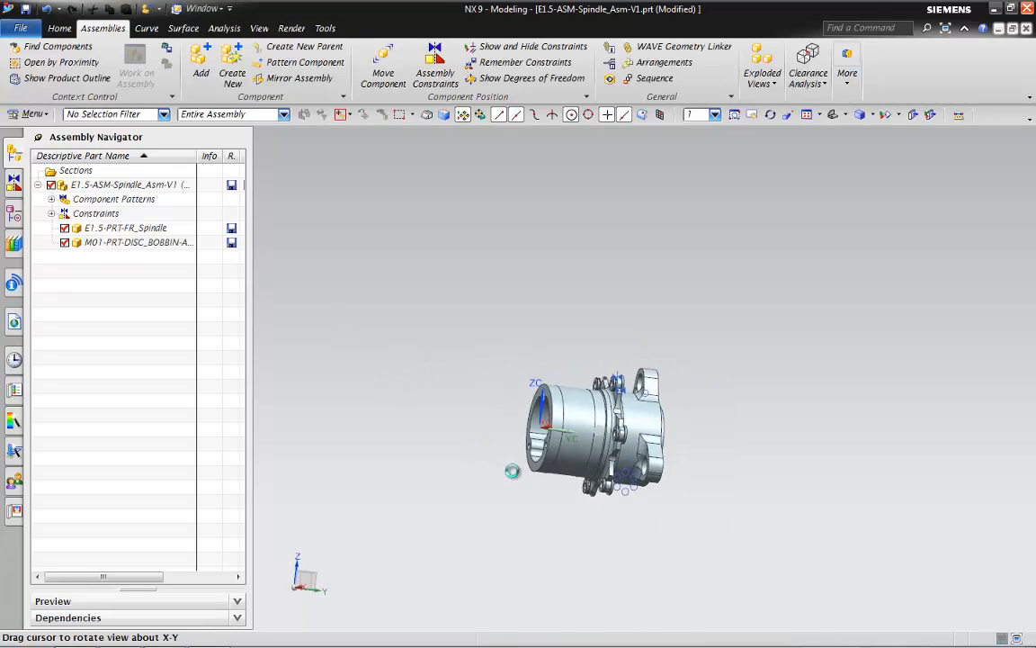
{"action": "scroll", "coordinate": [632, 414], "scroll_direction": "up", "scroll_amount": 7}
{"action": "scroll", "coordinate": [659, 474], "scroll_direction": "down", "scroll_amount": 2}
{"action": "middle_click_drag", "start_coordinate": [659, 474], "coordinate": [577, 396]}
{"action": "scroll", "coordinate": [577, 393], "scroll_direction": "down", "scroll_amount": 4}
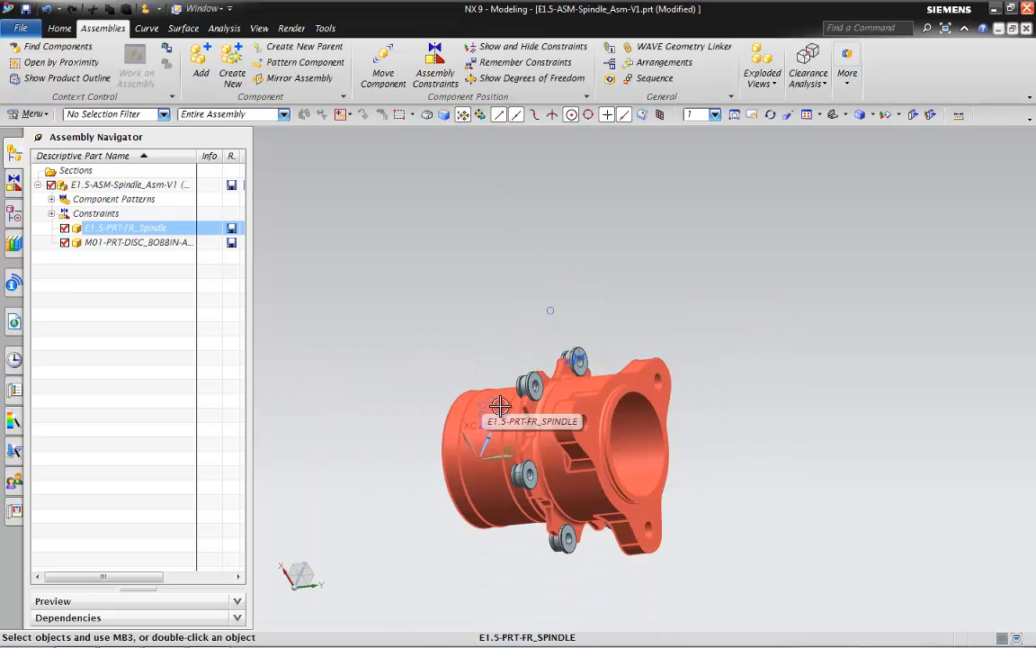
{"action": "middle_click_drag", "start_coordinate": [500, 406], "coordinate": [499, 422]}
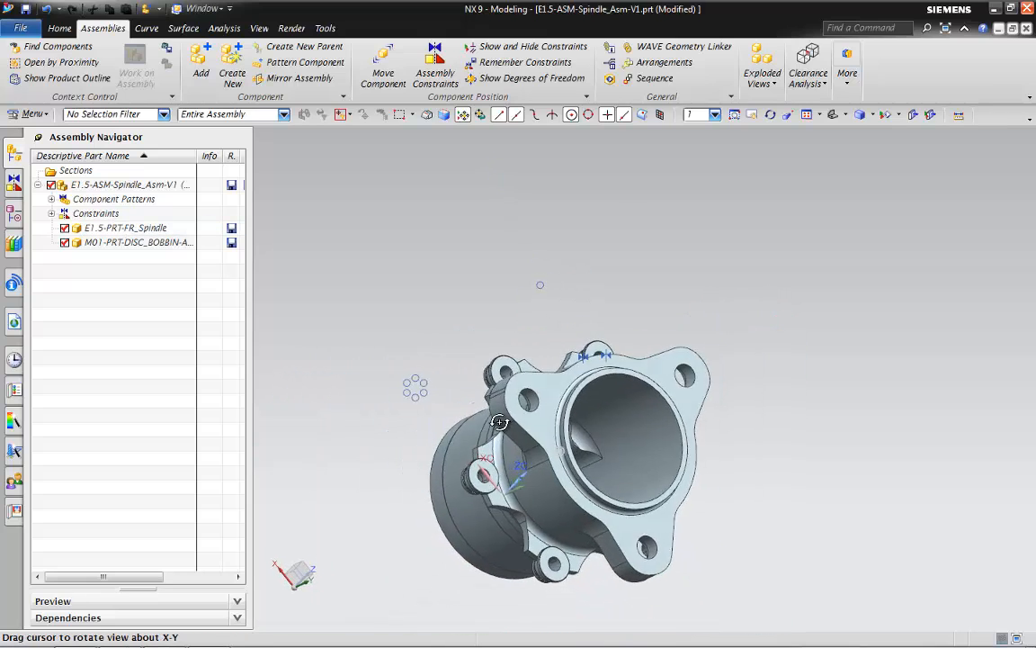
{"action": "scroll", "coordinate": [499, 422], "scroll_direction": "up", "scroll_amount": 2}
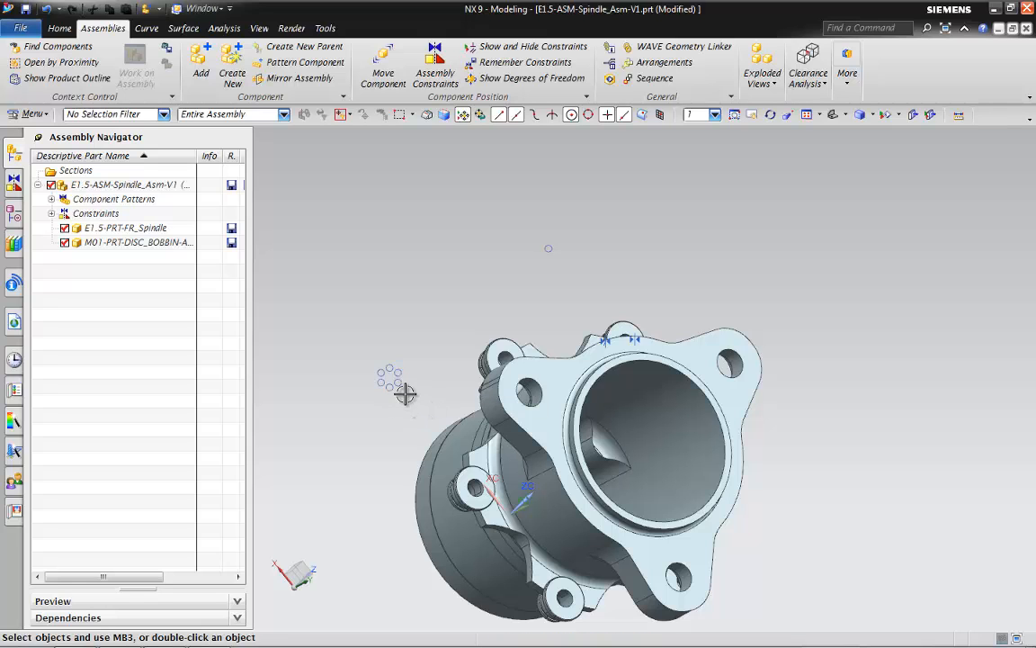
{"action": "middle_click_drag", "start_coordinate": [527, 270], "coordinate": [548, 352]}
{"action": "scroll", "coordinate": [558, 395], "scroll_direction": "up", "scroll_amount": 4}
{"action": "middle_click_drag", "start_coordinate": [558, 395], "coordinate": [592, 396]}
{"action": "scroll", "coordinate": [592, 396], "scroll_direction": "down", "scroll_amount": 4}
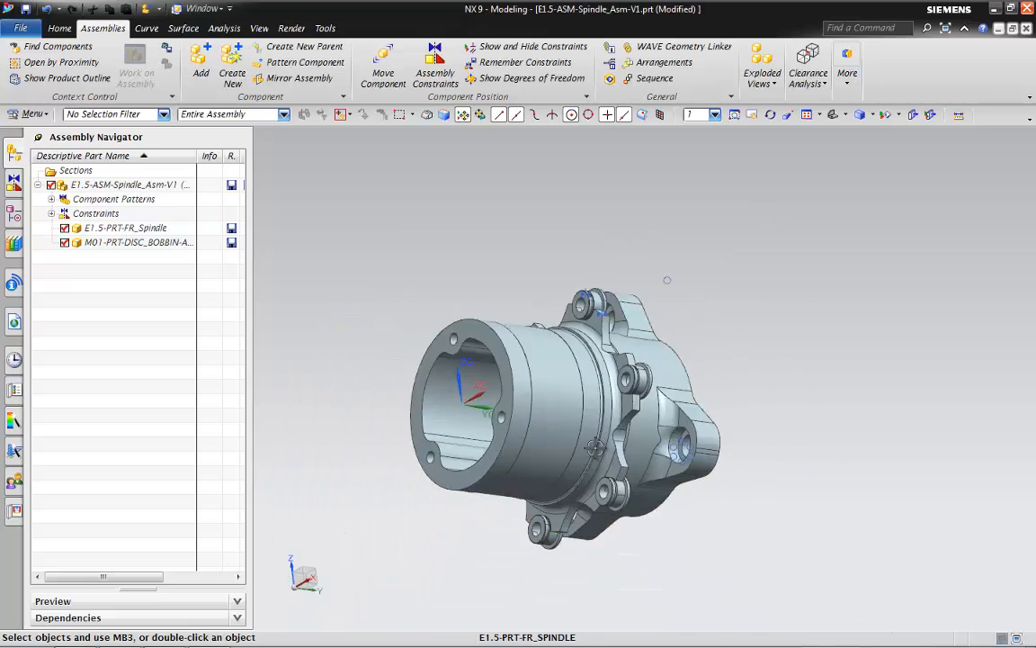
{"action": "scroll", "coordinate": [589, 437], "scroll_direction": "up", "scroll_amount": 2}
{"action": "middle_click_drag", "start_coordinate": [589, 439], "coordinate": [436, 277]}
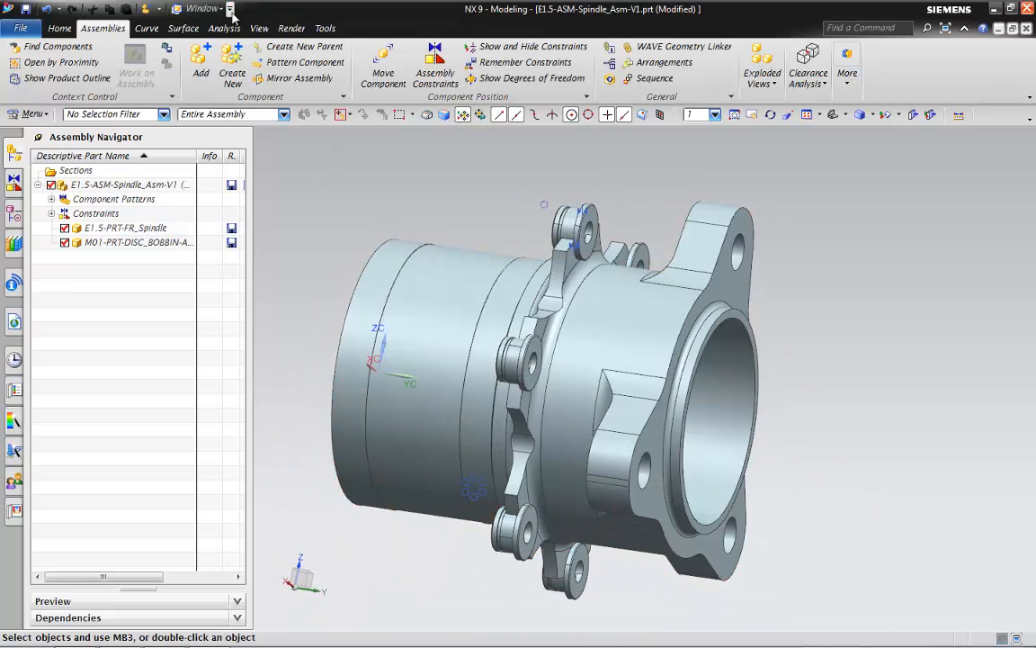
Step: Add the component M01-PRT-RETAINING_RING_05-A1.prt, positioned By Constraints with multiple add set to Pattern after Add
{"action": "left_click", "coordinate": [200, 11]}
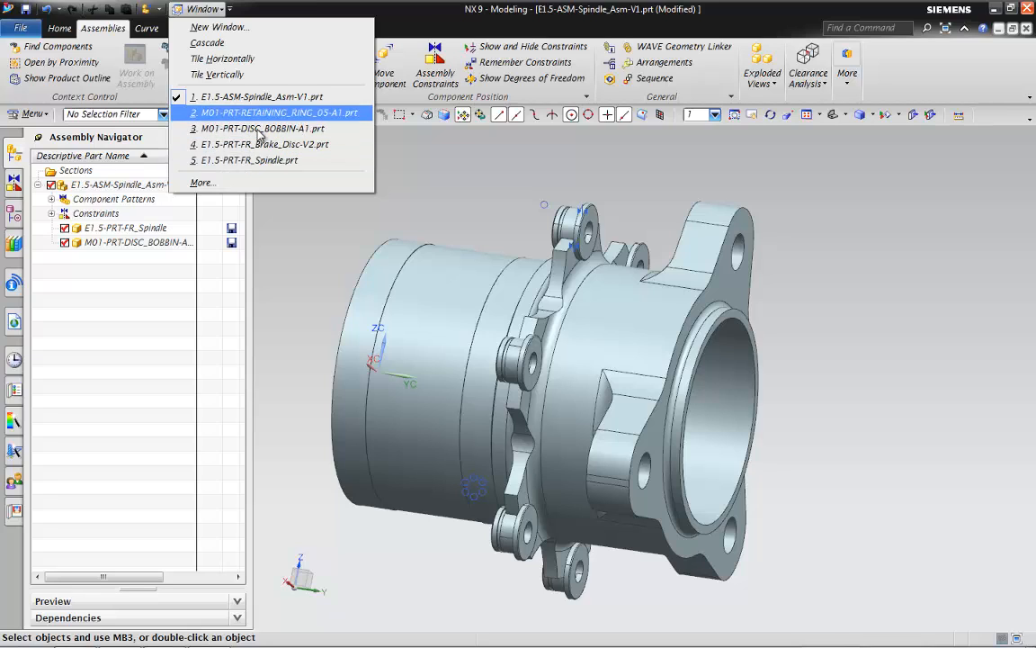
{"action": "left_click", "coordinate": [278, 212]}
{"action": "left_click", "coordinate": [202, 69]}
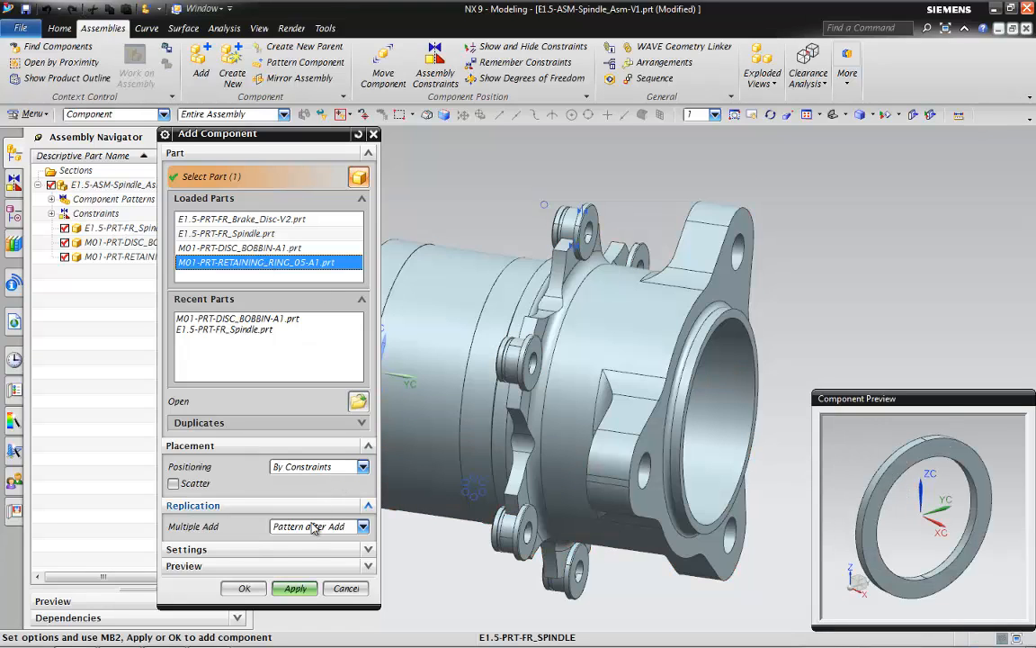
{"action": "left_click", "coordinate": [244, 589]}
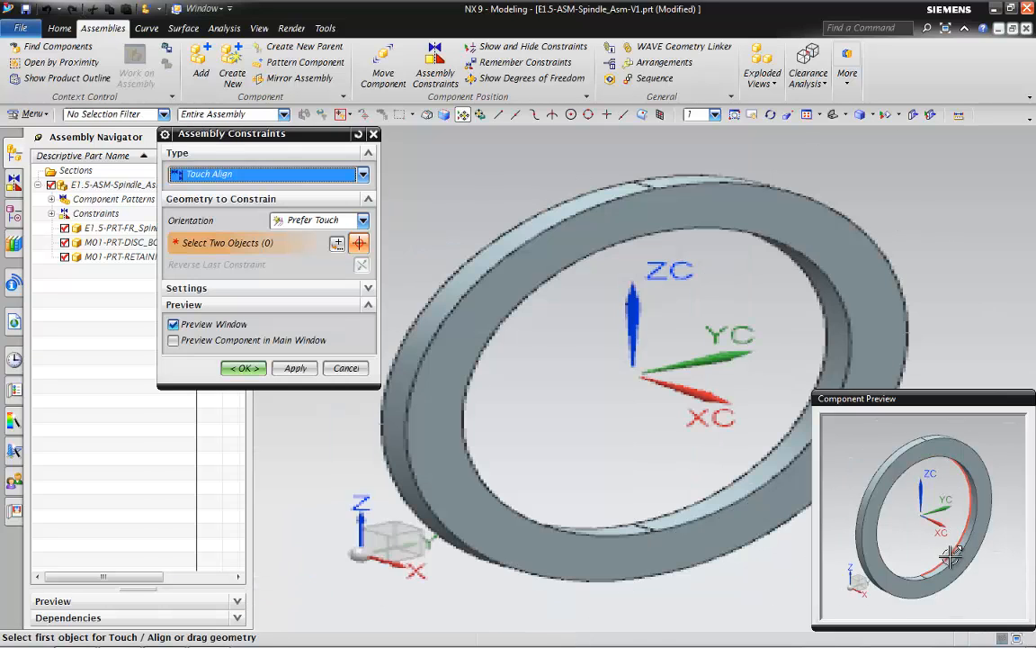
Step: Touch-align the retaining ring's inner cylindrical face with the cylindrical bottom of the groove in the original bobbin
{"action": "left_click", "coordinate": [952, 556]}
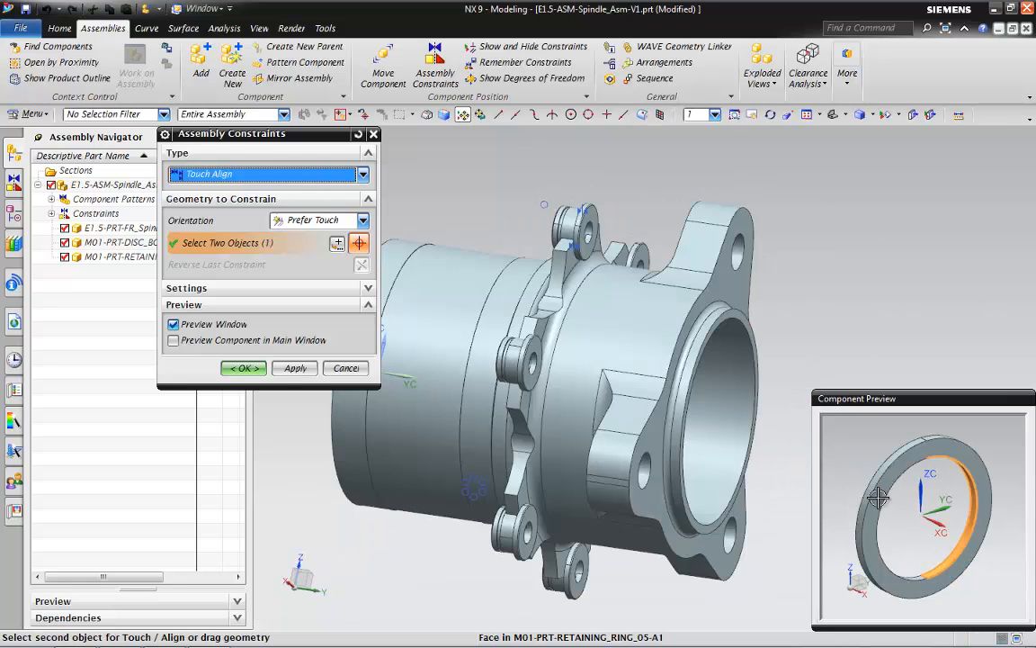
{"action": "scroll", "coordinate": [536, 283], "scroll_direction": "up", "scroll_amount": 2}
{"action": "scroll", "coordinate": [574, 312], "scroll_direction": "down", "scroll_amount": 5}
{"action": "scroll", "coordinate": [640, 559], "scroll_direction": "up", "scroll_amount": 6}
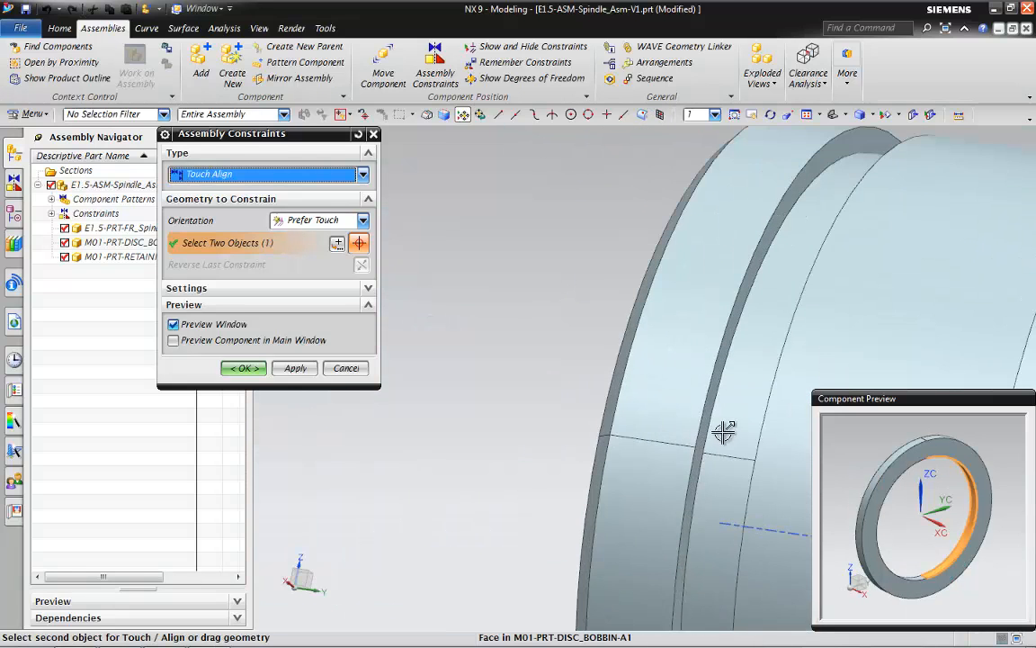
{"action": "left_click", "coordinate": [720, 482]}
{"action": "scroll", "coordinate": [656, 419], "scroll_direction": "down", "scroll_amount": 6}
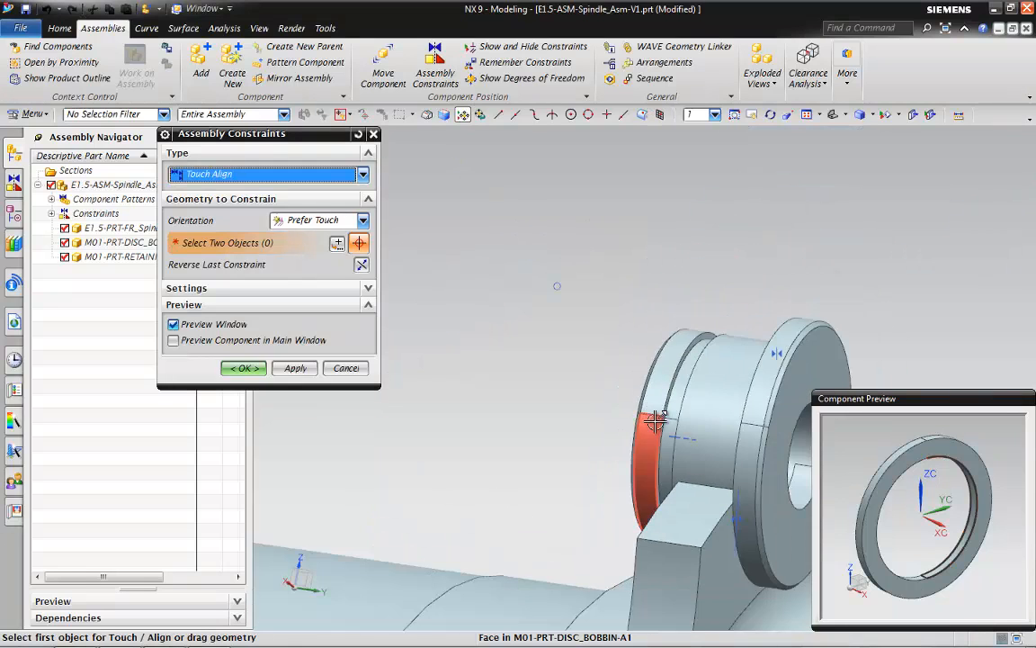
Step: Constrain the retaining ring's flat face to touch the body-side flat wall of the bobbin's groove, and accept the constraints
{"action": "scroll", "coordinate": [834, 483], "scroll_direction": "up", "scroll_amount": 4}
{"action": "scroll", "coordinate": [821, 448], "scroll_direction": "down", "scroll_amount": 4}
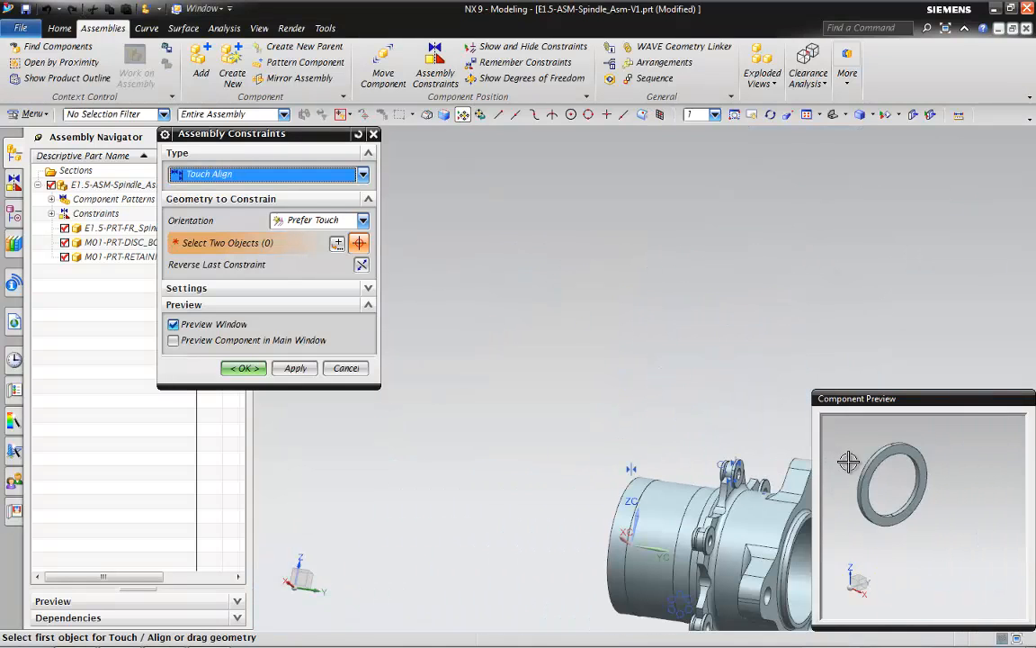
{"action": "scroll", "coordinate": [901, 491], "scroll_direction": "up", "scroll_amount": 5}
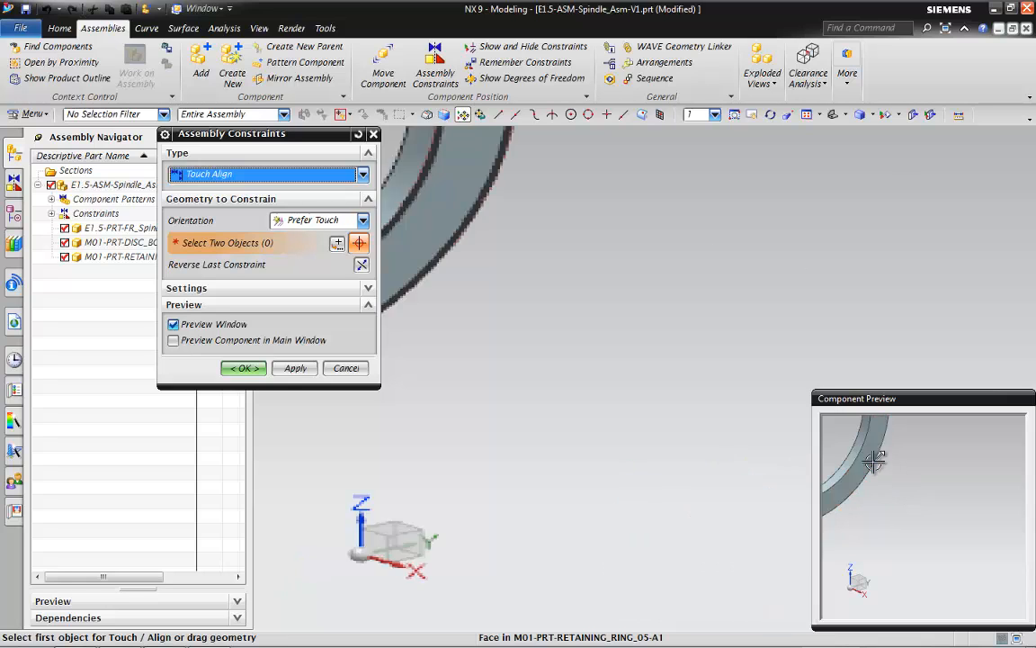
{"action": "left_click", "coordinate": [836, 494]}
{"action": "scroll", "coordinate": [760, 474], "scroll_direction": "down", "scroll_amount": 5}
{"action": "scroll", "coordinate": [733, 476], "scroll_direction": "up", "scroll_amount": 3}
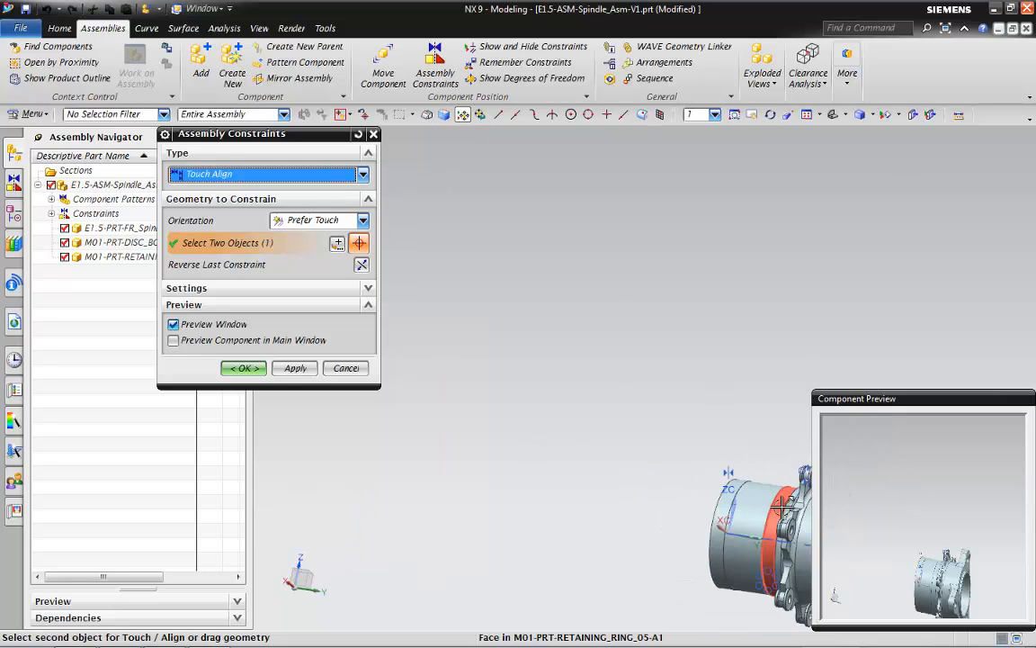
{"action": "scroll", "coordinate": [729, 431], "scroll_direction": "down", "scroll_amount": 3}
{"action": "scroll", "coordinate": [714, 474], "scroll_direction": "up", "scroll_amount": 4}
{"action": "scroll", "coordinate": [714, 475], "scroll_direction": "up", "scroll_amount": 5}
{"action": "middle_click_drag", "start_coordinate": [636, 501], "coordinate": [670, 505]}
{"action": "scroll", "coordinate": [770, 446], "scroll_direction": "up", "scroll_amount": 8}
{"action": "left_click", "coordinate": [897, 286]}
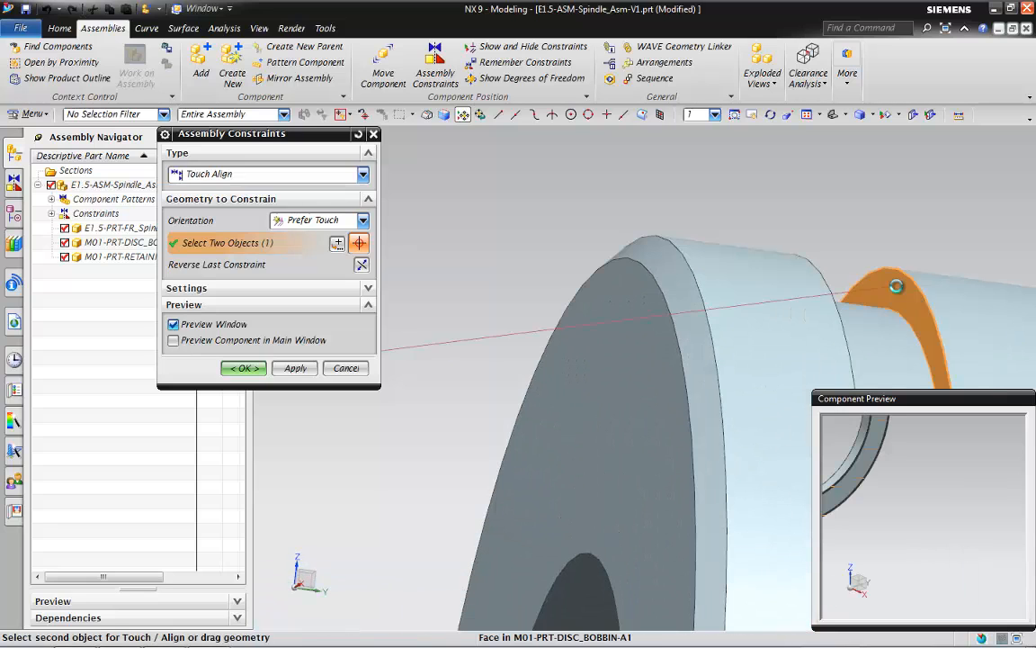
{"action": "scroll", "coordinate": [619, 356], "scroll_direction": "down", "scroll_amount": 8}
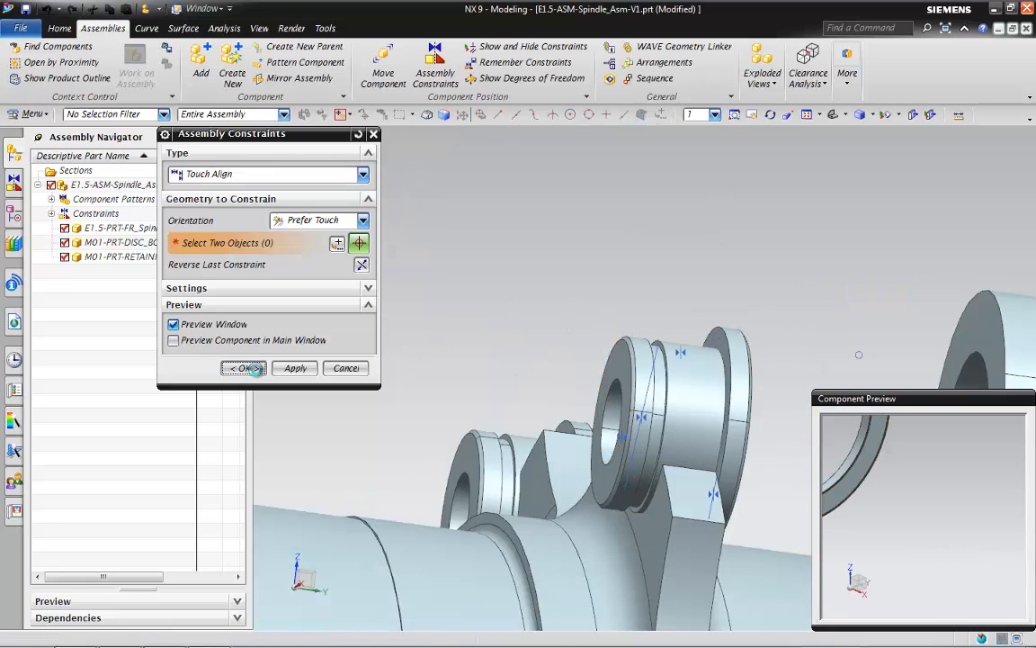
{"action": "left_click", "coordinate": [255, 370]}
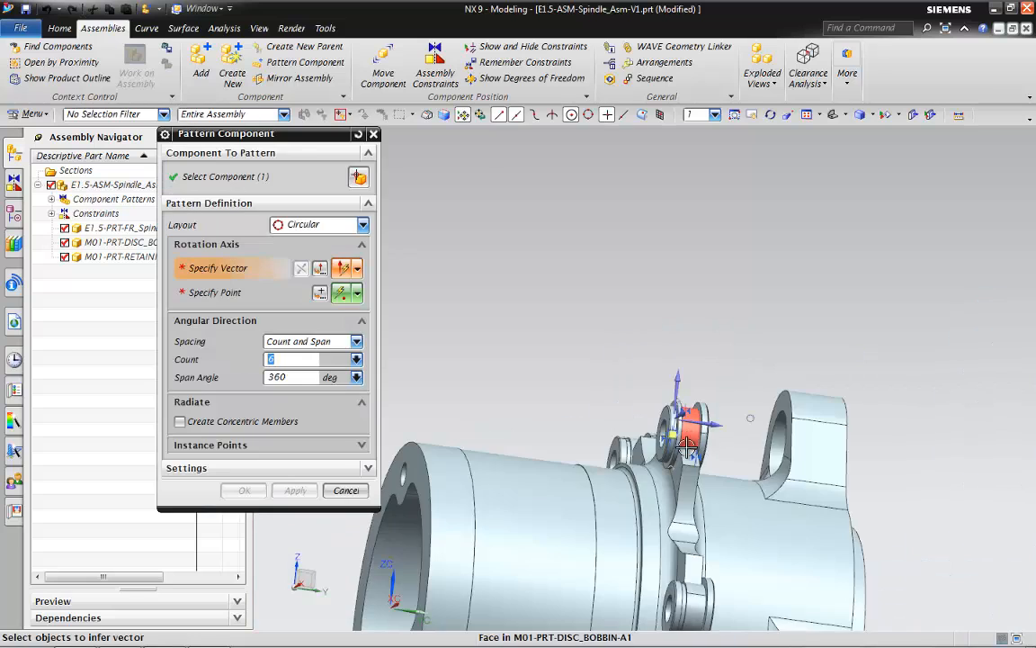
Step: Define the retaining ring pattern's rotation axis along the Y-axis through the centre of the spindle's barrel-end circular edge
{"action": "middle_click_drag", "start_coordinate": [631, 475], "coordinate": [640, 503]}
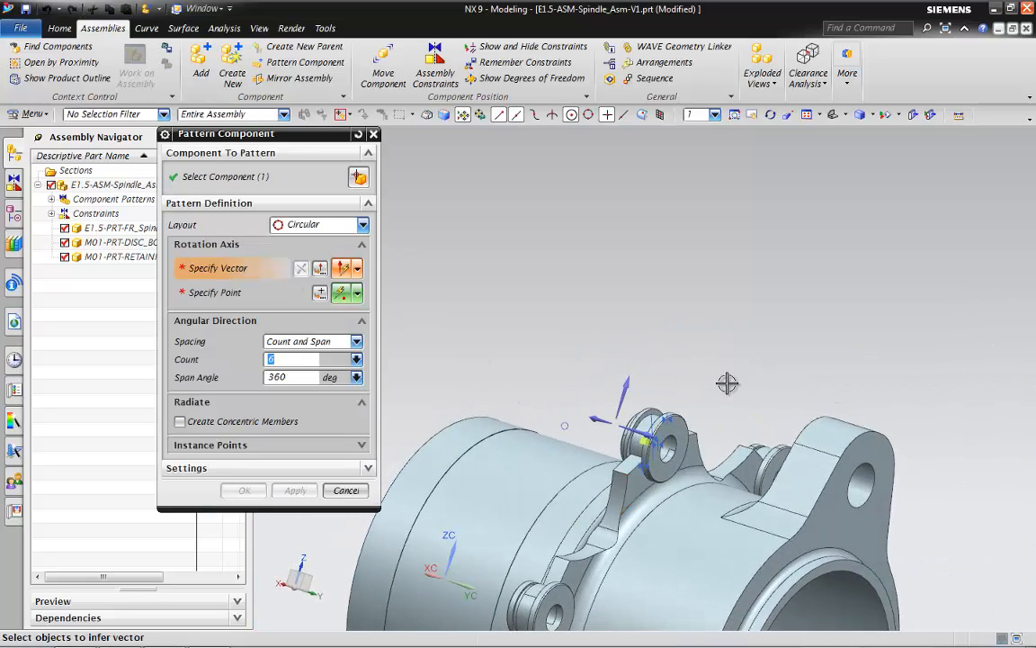
{"action": "left_click", "coordinate": [635, 429]}
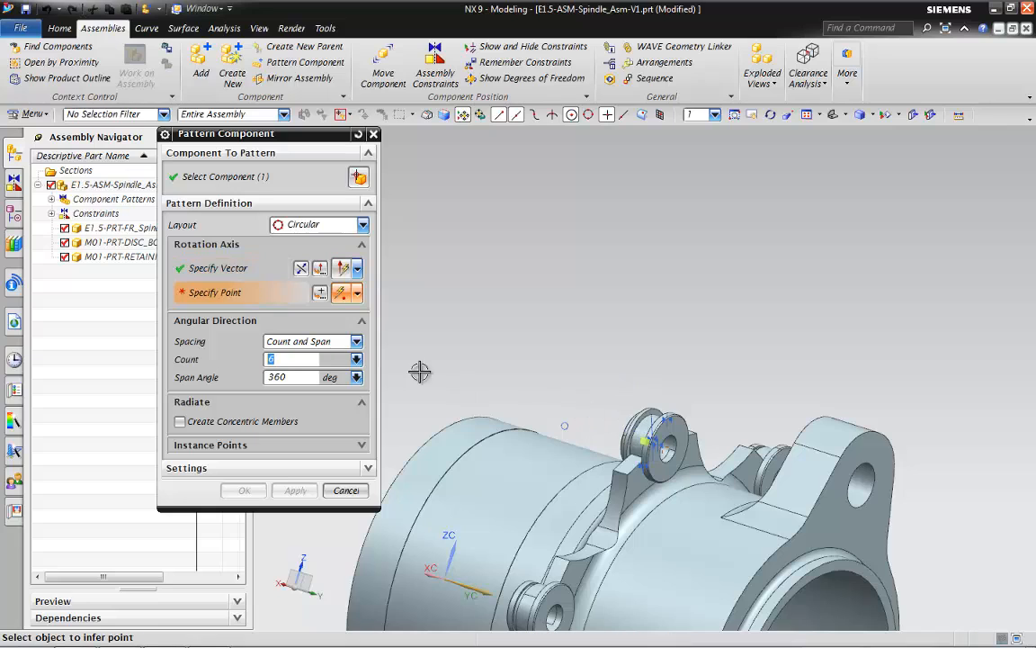
{"action": "left_click", "coordinate": [438, 434]}
{"action": "scroll", "coordinate": [722, 261], "scroll_direction": "down", "scroll_amount": 5}
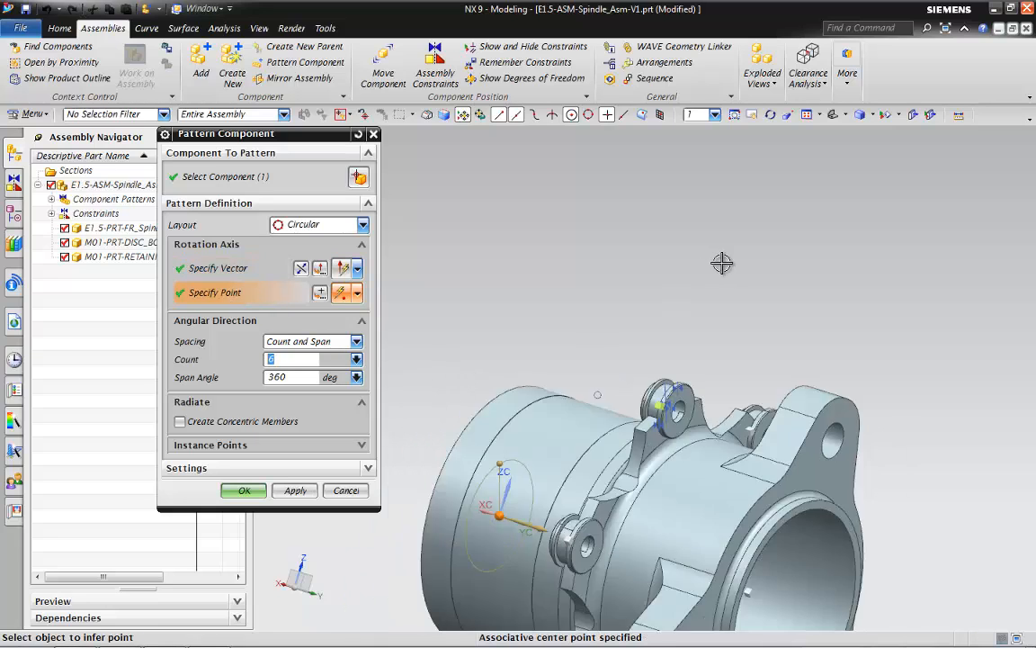
Step: Pattern the retaining ring circularly with a count of 6 over a 360-degree span
{"action": "left_click", "coordinate": [243, 491]}
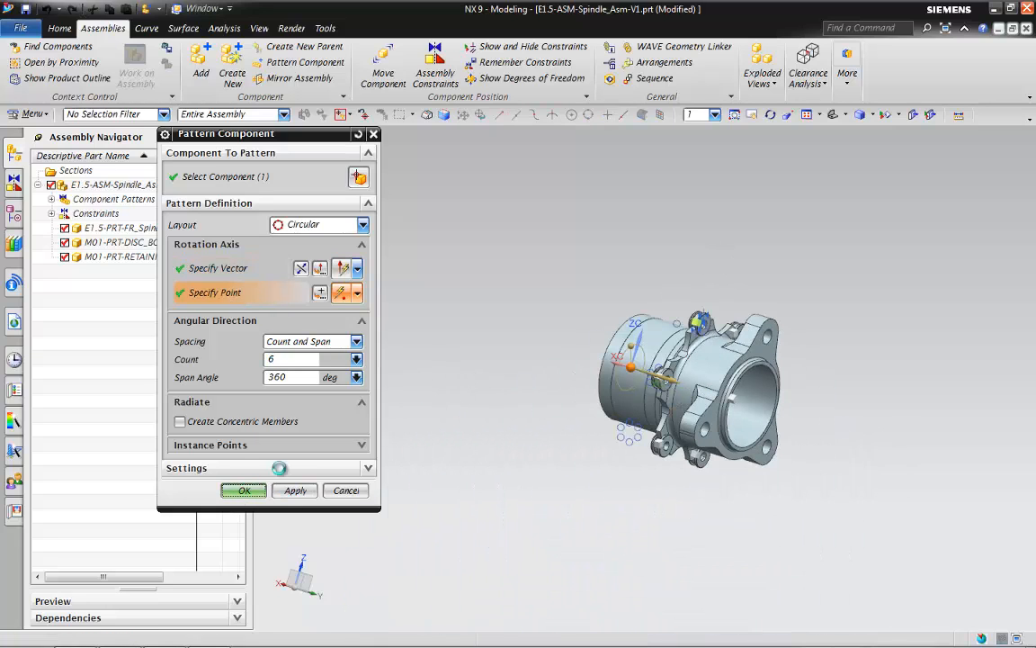
{"action": "scroll", "coordinate": [696, 378], "scroll_direction": "up", "scroll_amount": 5}
{"action": "middle_click_drag", "start_coordinate": [696, 379], "coordinate": [791, 368]}
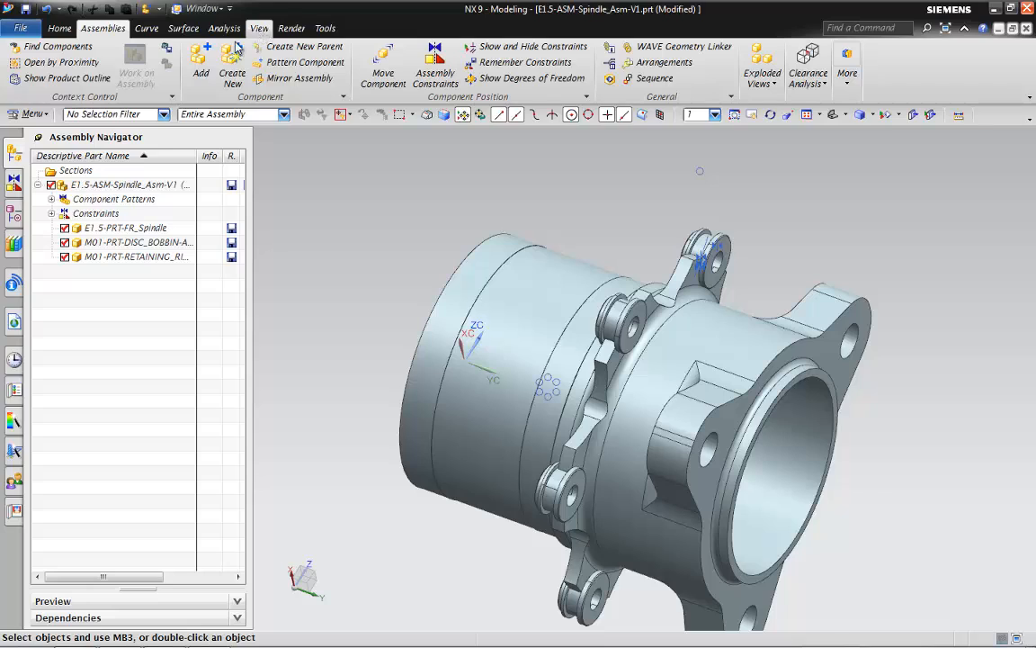
Step: Add the component E1.5-PRT-FR_Brake_Disc-V2.prt, positioned By Constraints with multiple add set to None
{"action": "left_click", "coordinate": [201, 60]}
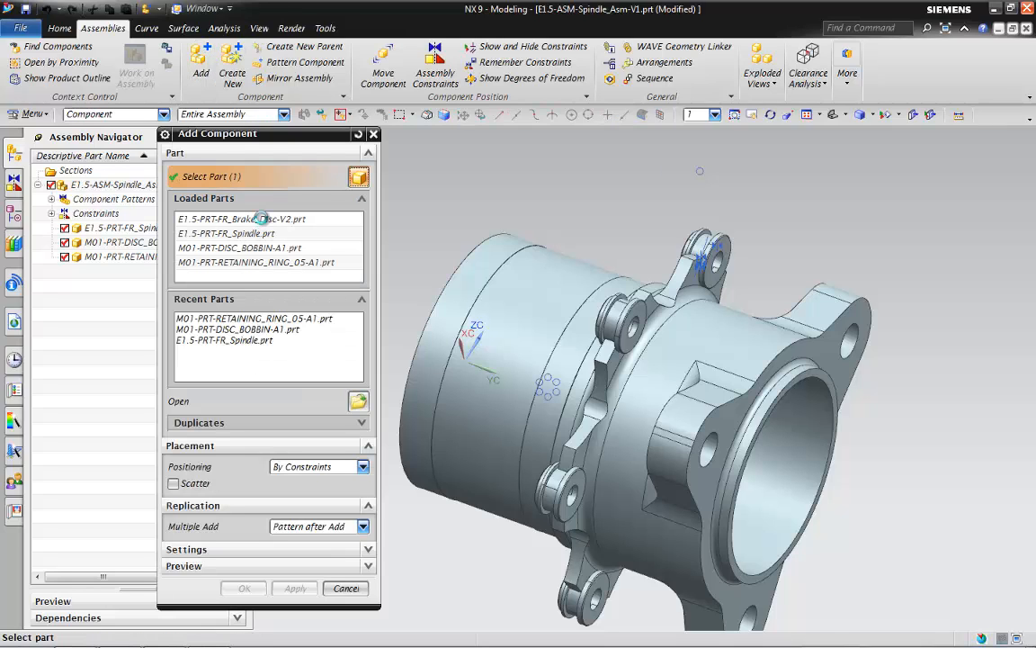
{"action": "left_click", "coordinate": [262, 219]}
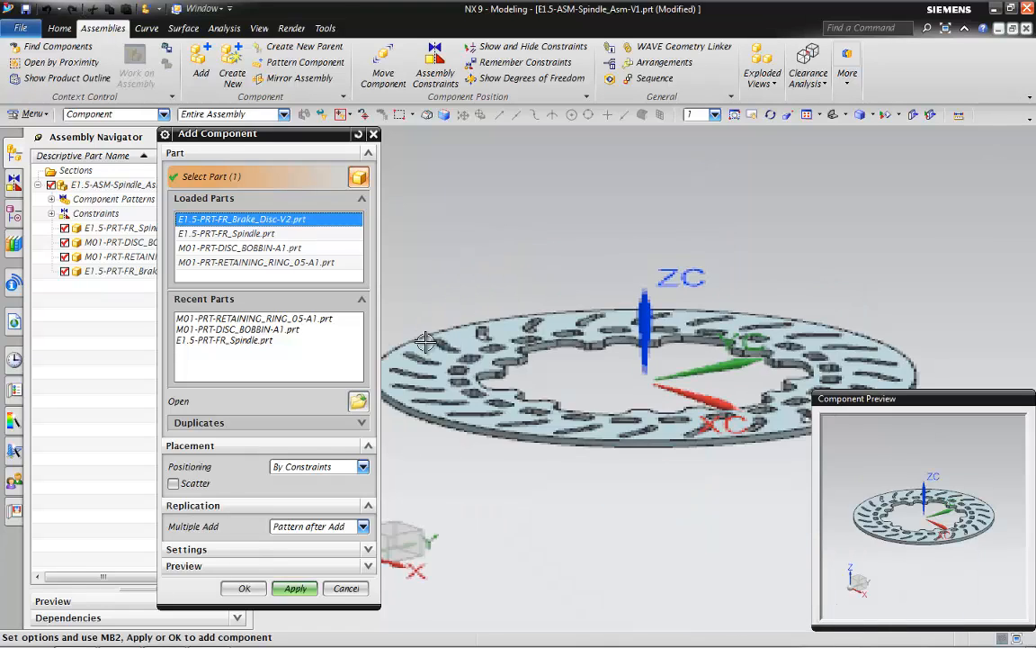
{"action": "left_click", "coordinate": [321, 530]}
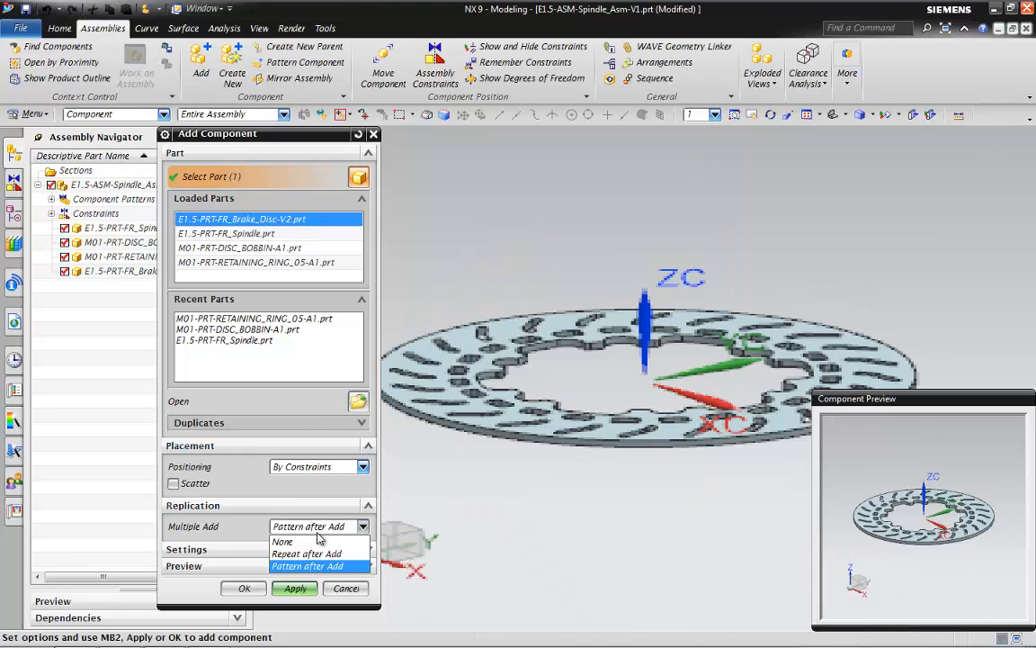
{"action": "left_click", "coordinate": [316, 540]}
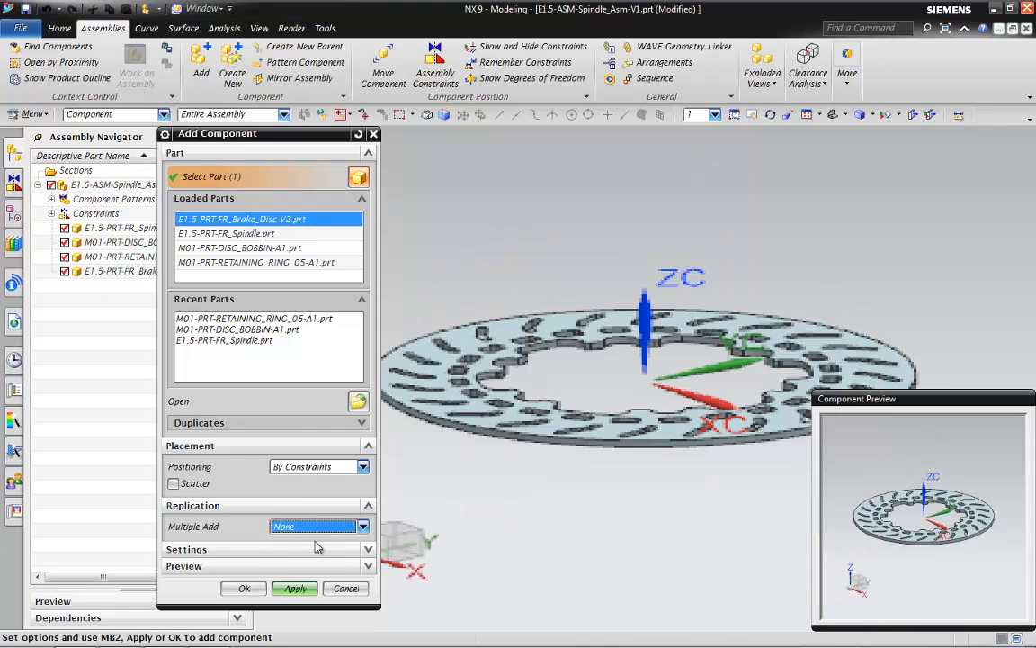
{"action": "left_click", "coordinate": [246, 588]}
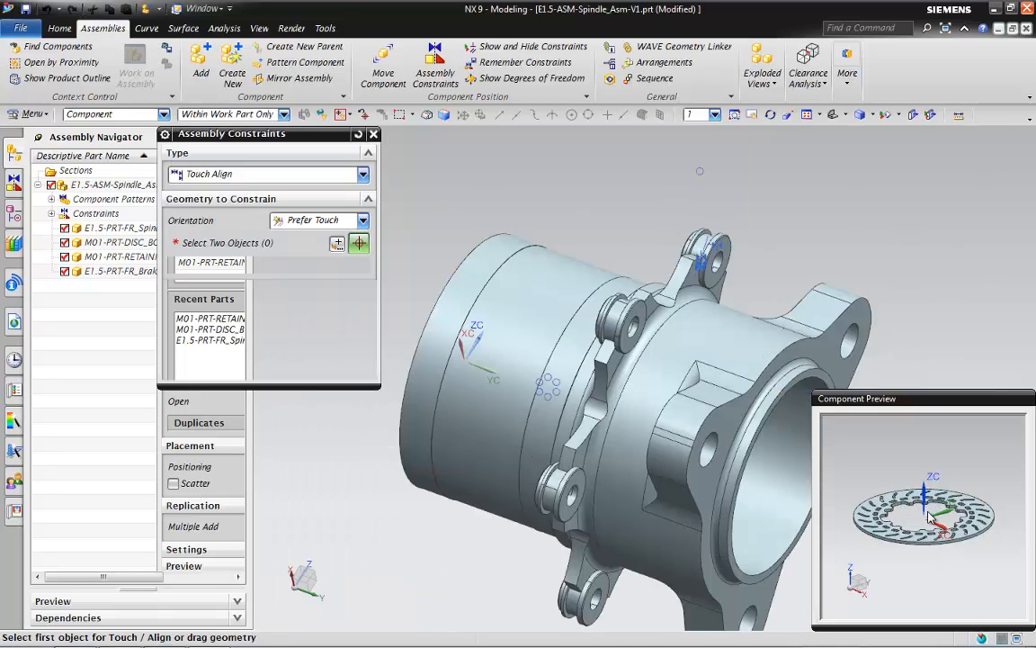
Step: Try to align the brake disc's outer circular edge with the circular edge at the spindle's barrel end, using the Align orientation
{"action": "scroll", "coordinate": [918, 503], "scroll_direction": "up", "scroll_amount": 1}
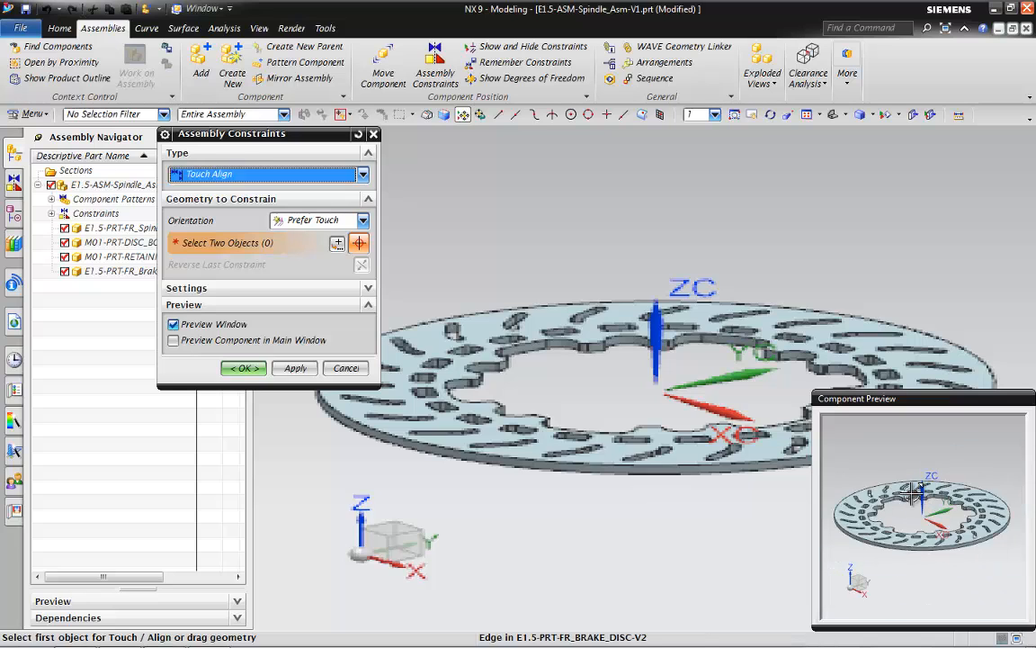
{"action": "middle_click_drag", "start_coordinate": [914, 493], "coordinate": [881, 505]}
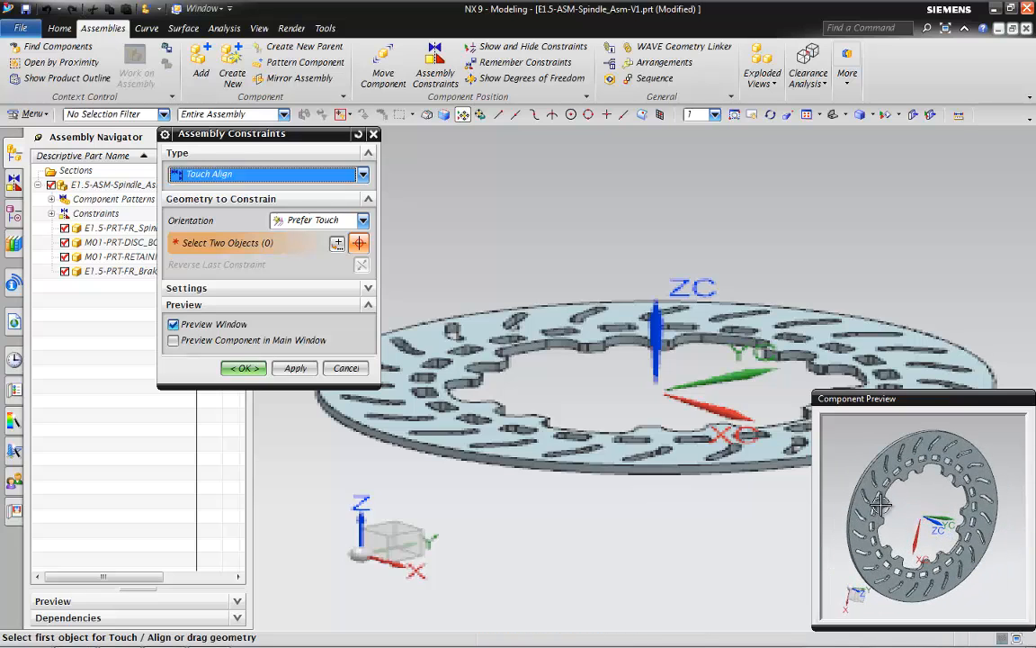
{"action": "left_click", "coordinate": [322, 223]}
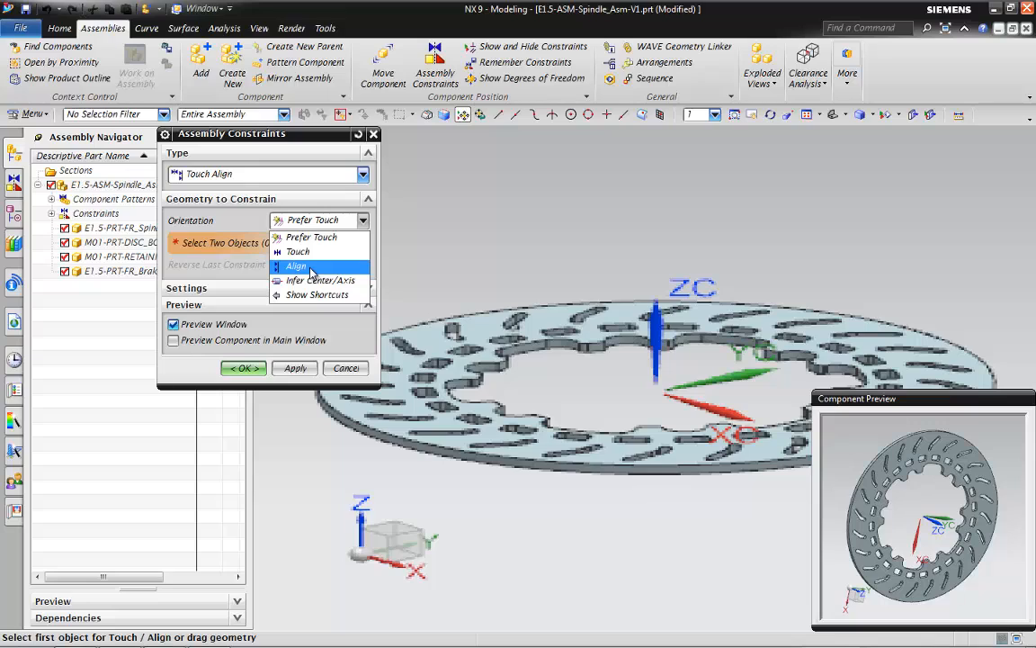
{"action": "left_click", "coordinate": [310, 267]}
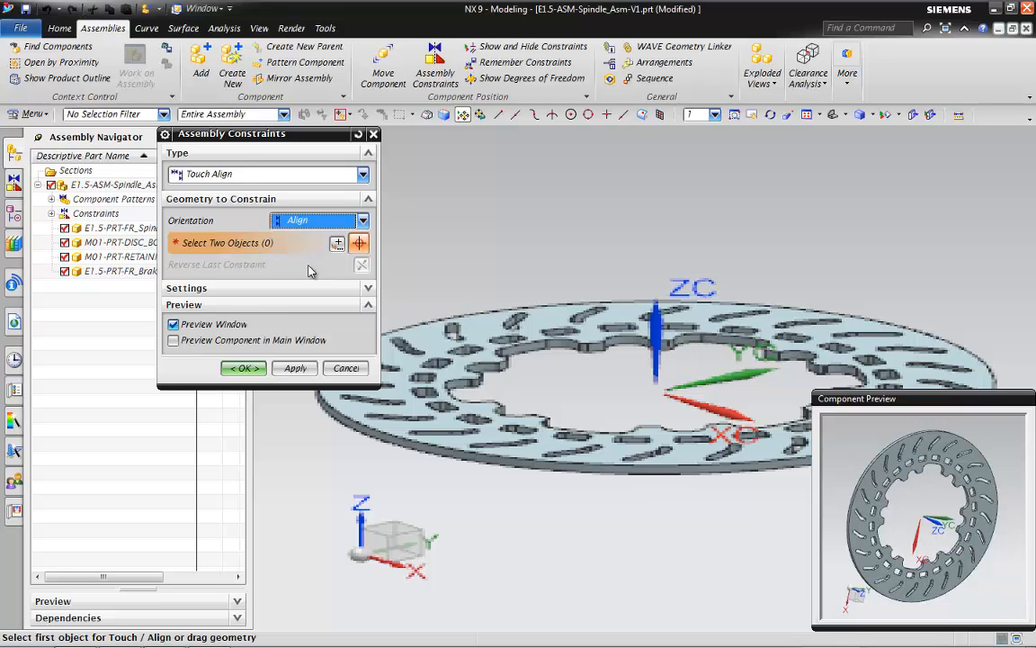
{"action": "scroll", "coordinate": [989, 424], "scroll_direction": "up", "scroll_amount": 4}
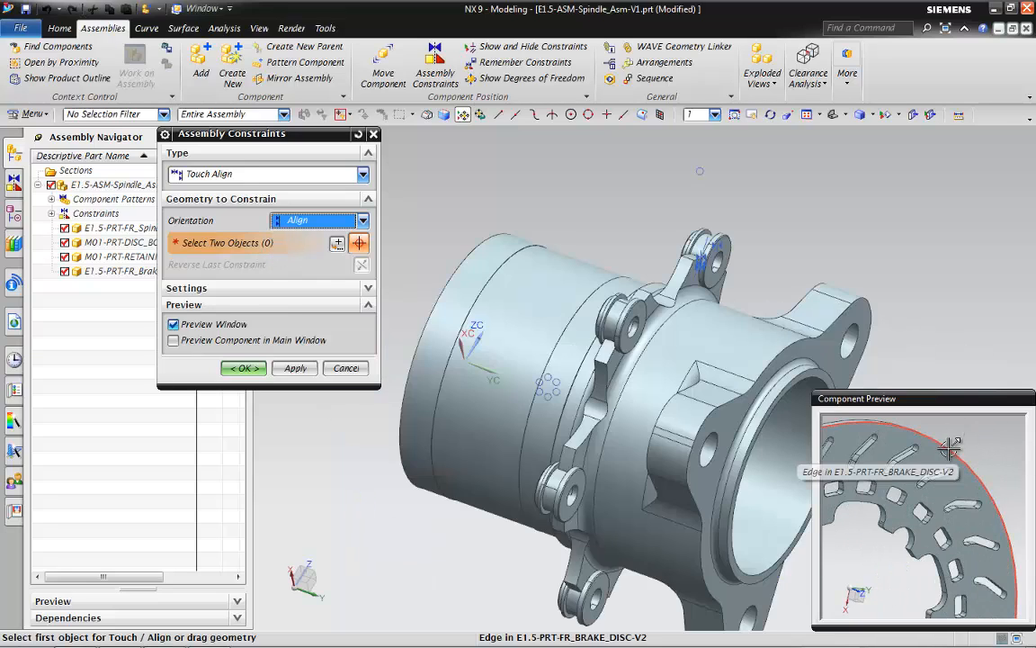
{"action": "left_click", "coordinate": [950, 446]}
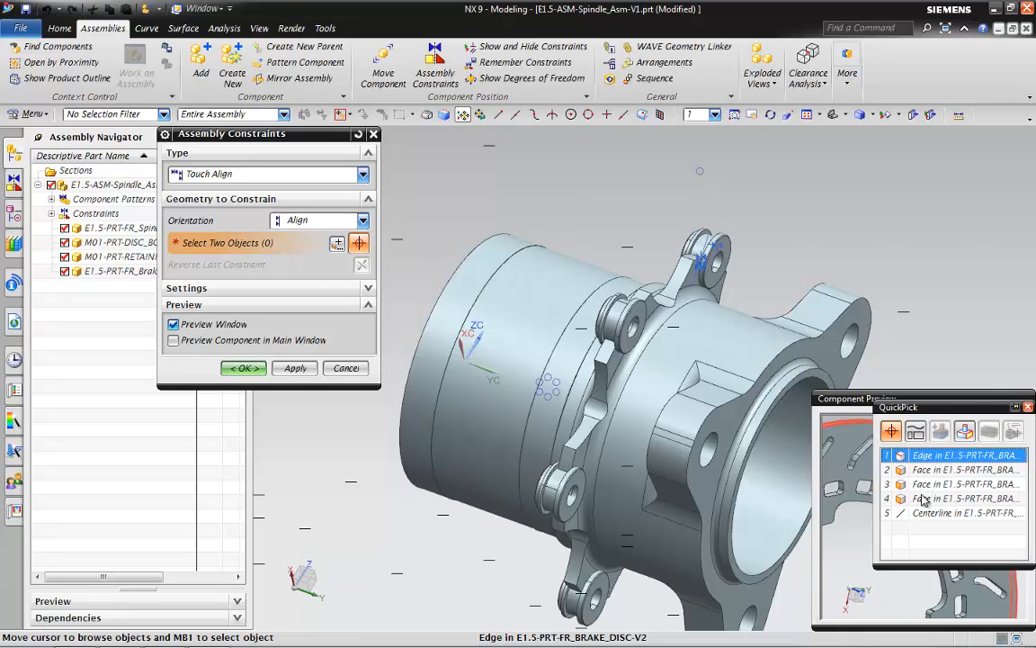
{"action": "left_click", "coordinate": [909, 455]}
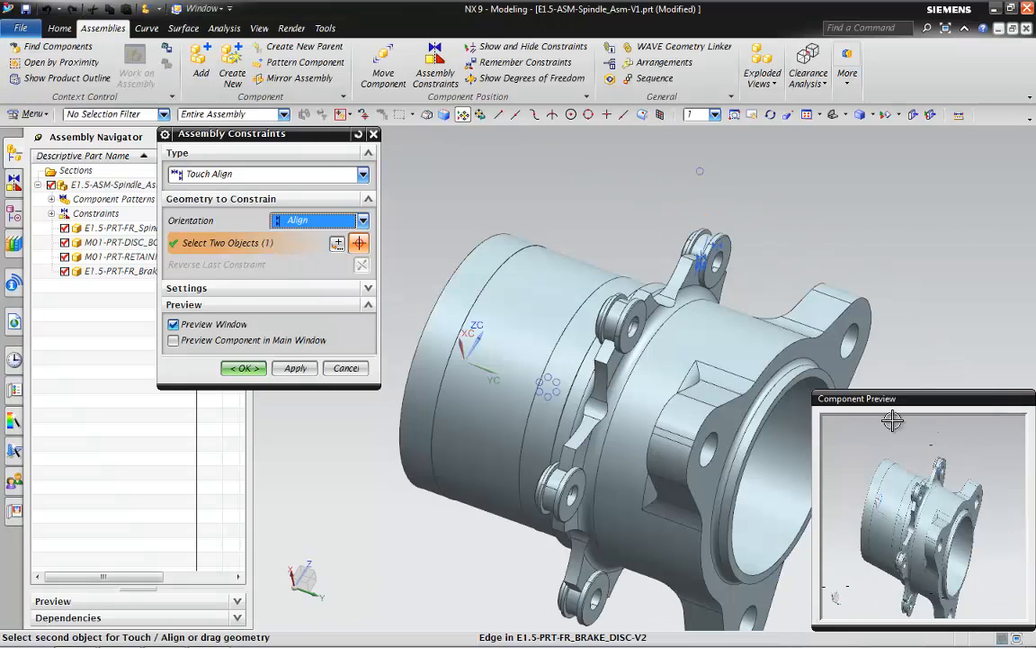
{"action": "left_click", "coordinate": [466, 259]}
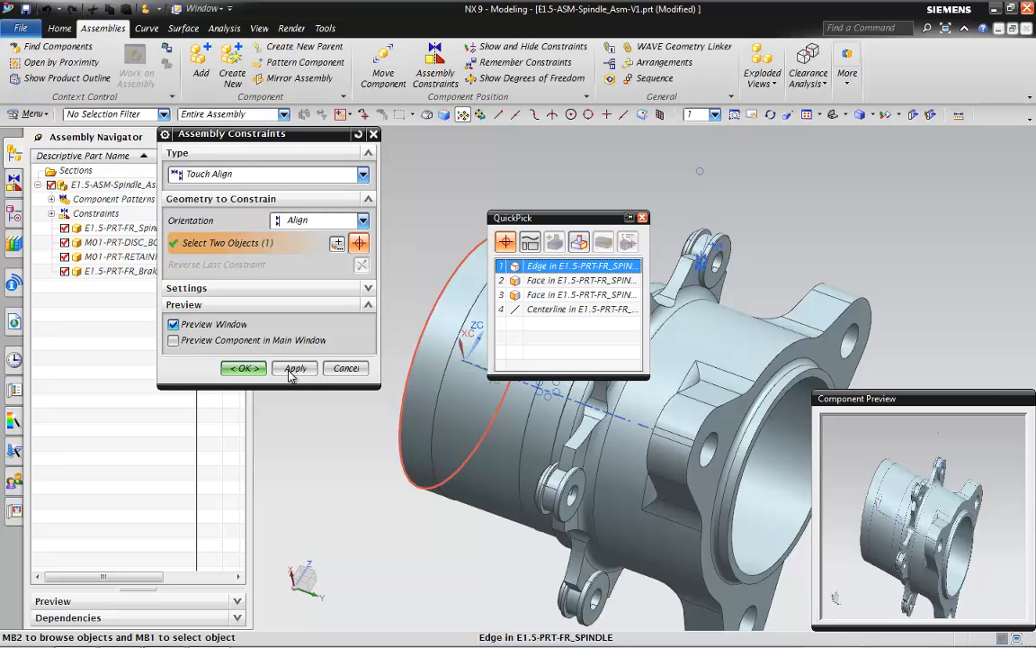
{"action": "left_click", "coordinate": [526, 266]}
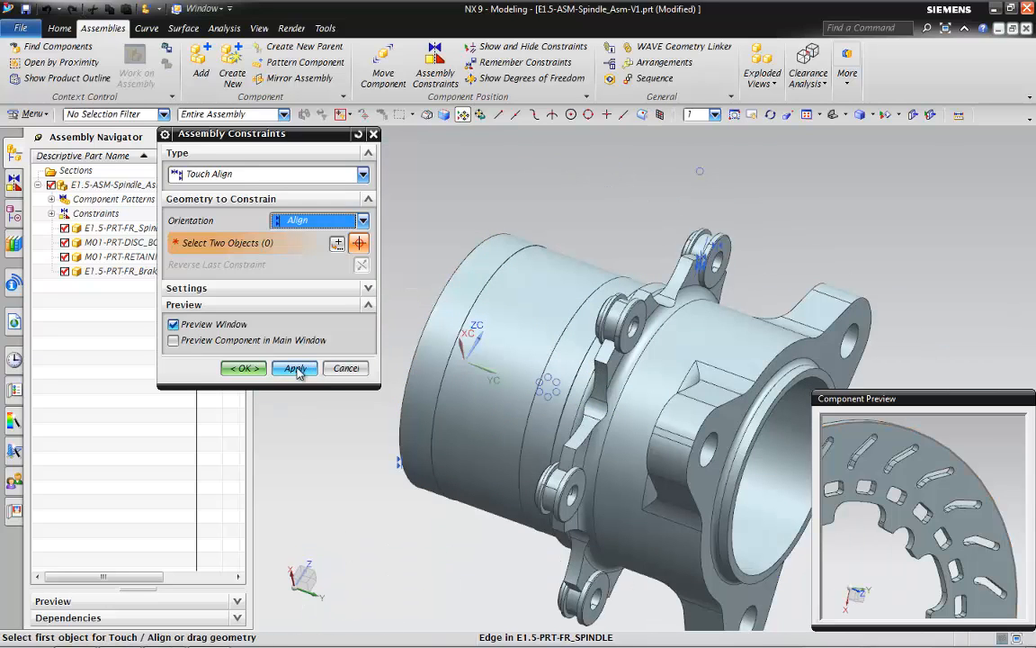
{"action": "left_click", "coordinate": [295, 368]}
Step: Touch-align a curved notch face on the brake disc's inner rim with the cylindrical face between the original bobbin's flanges using Prefer Touch, and accept
{"action": "scroll", "coordinate": [609, 364], "scroll_direction": "down", "scroll_amount": 5}
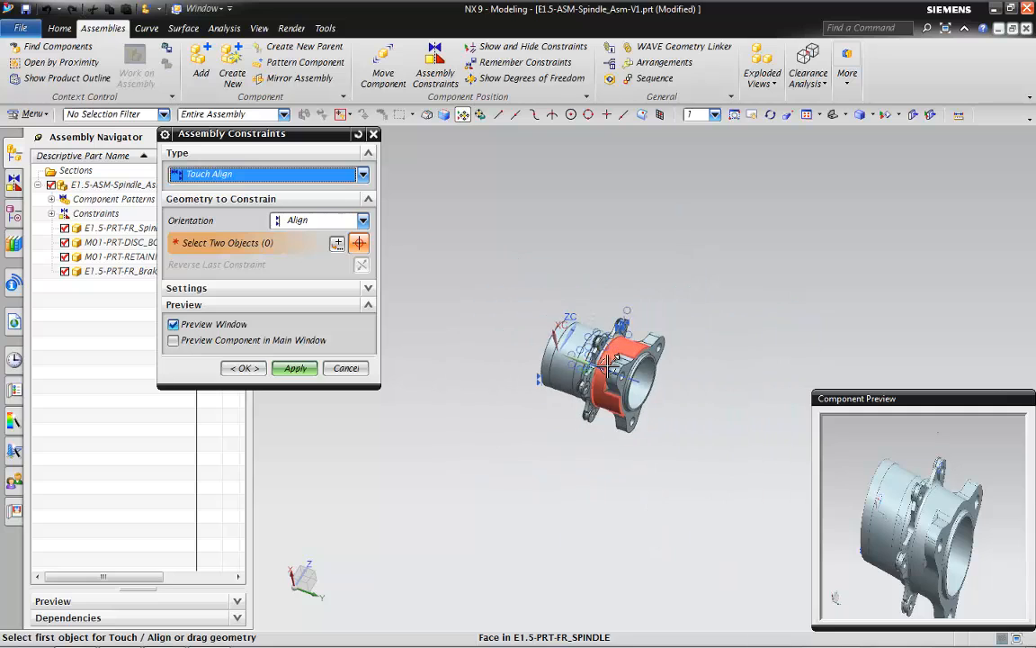
{"action": "scroll", "coordinate": [610, 364], "scroll_direction": "up", "scroll_amount": 5}
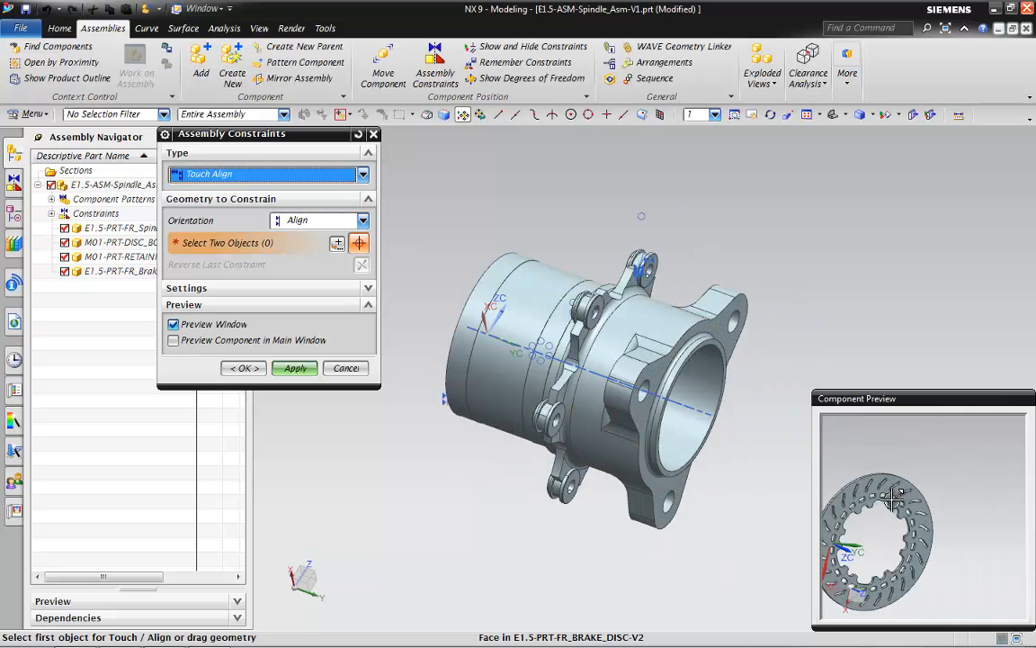
{"action": "scroll", "coordinate": [773, 493], "scroll_direction": "down", "scroll_amount": 5}
{"action": "scroll", "coordinate": [697, 489], "scroll_direction": "up", "scroll_amount": 4}
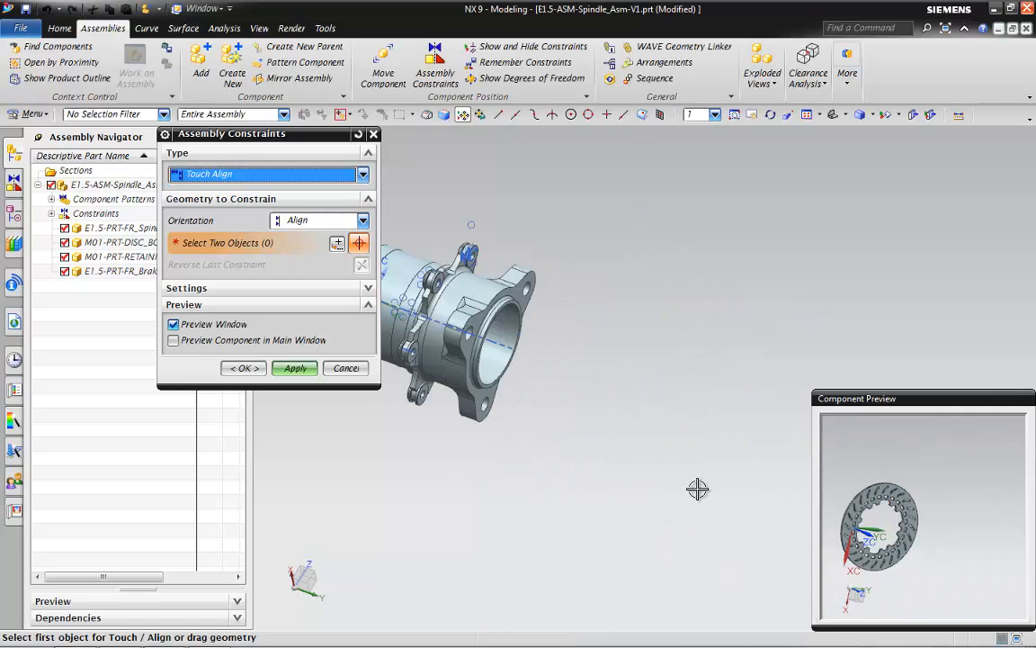
{"action": "scroll", "coordinate": [904, 555], "scroll_direction": "up", "scroll_amount": 6}
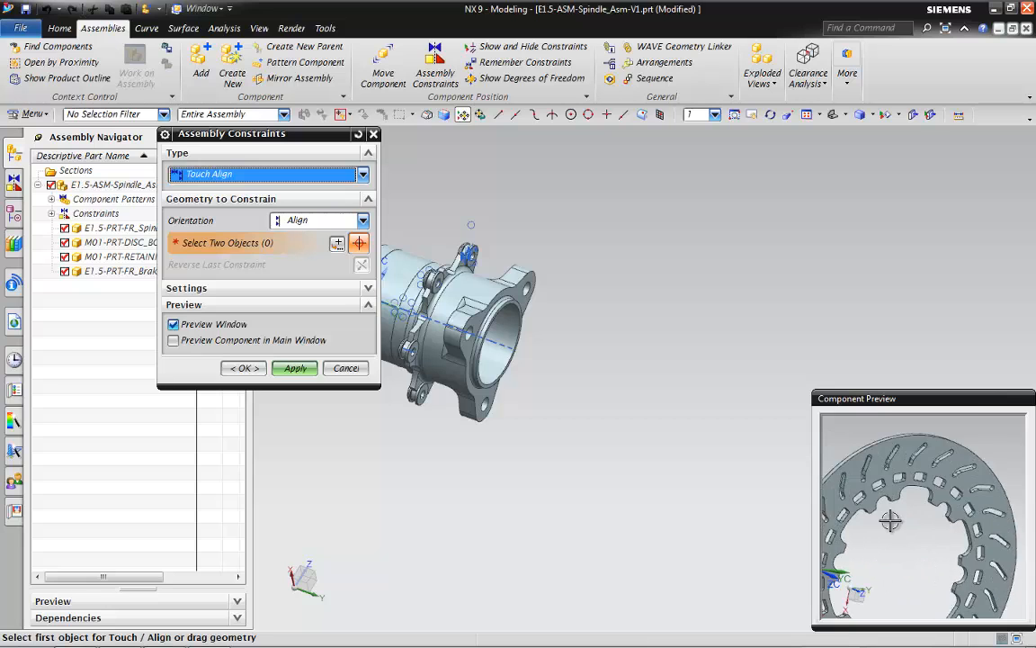
{"action": "scroll", "coordinate": [869, 486], "scroll_direction": "up", "scroll_amount": 3}
{"action": "middle_click_drag", "start_coordinate": [927, 518], "coordinate": [890, 463]}
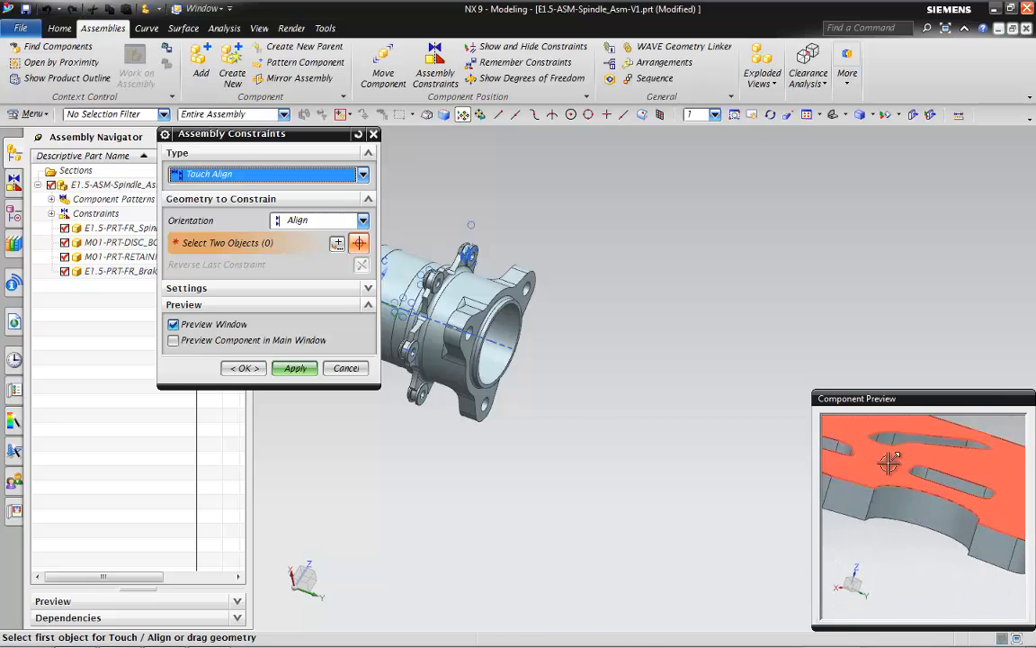
{"action": "left_click", "coordinate": [320, 220]}
{"action": "left_click", "coordinate": [317, 236]}
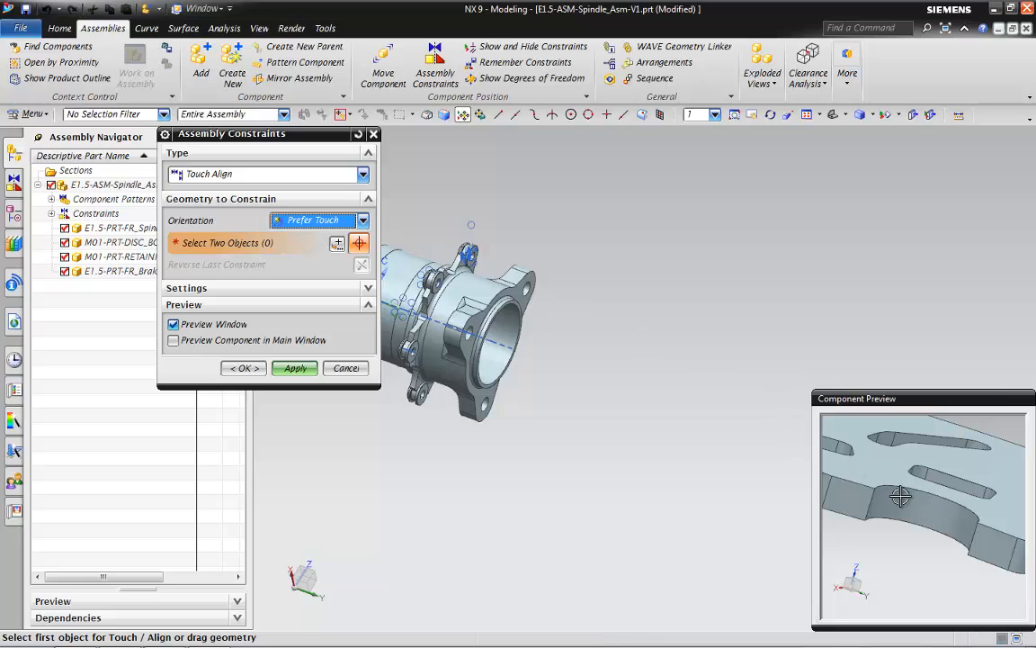
{"action": "left_click", "coordinate": [931, 509]}
{"action": "scroll", "coordinate": [931, 509], "scroll_direction": "down", "scroll_amount": 3}
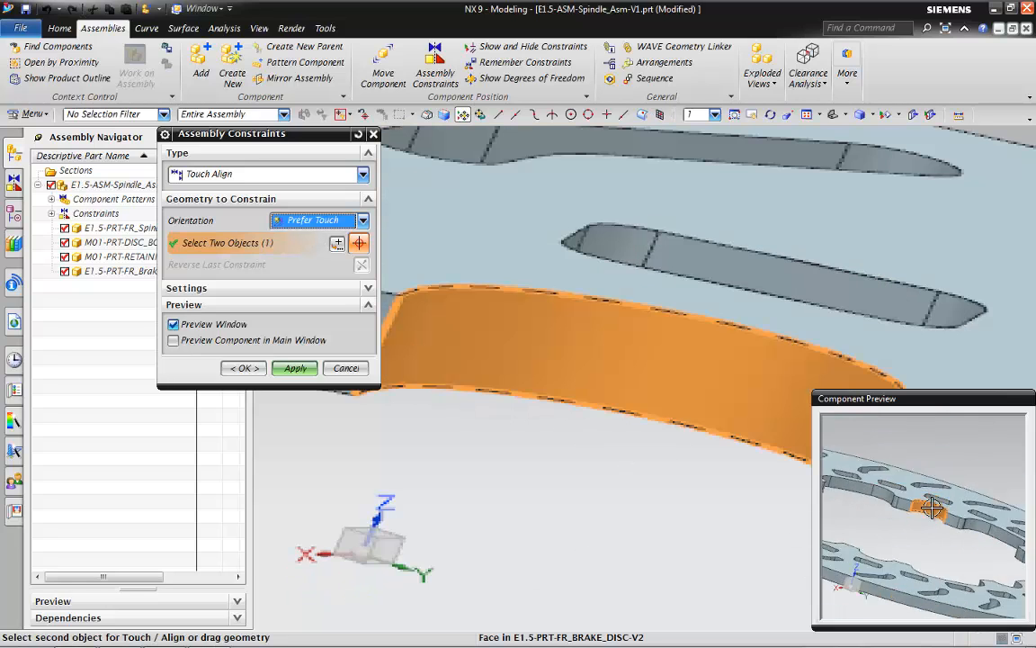
{"action": "scroll", "coordinate": [932, 508], "scroll_direction": "down", "scroll_amount": 3}
{"action": "scroll", "coordinate": [612, 431], "scroll_direction": "down", "scroll_amount": 3}
{"action": "scroll", "coordinate": [598, 431], "scroll_direction": "up", "scroll_amount": 8}
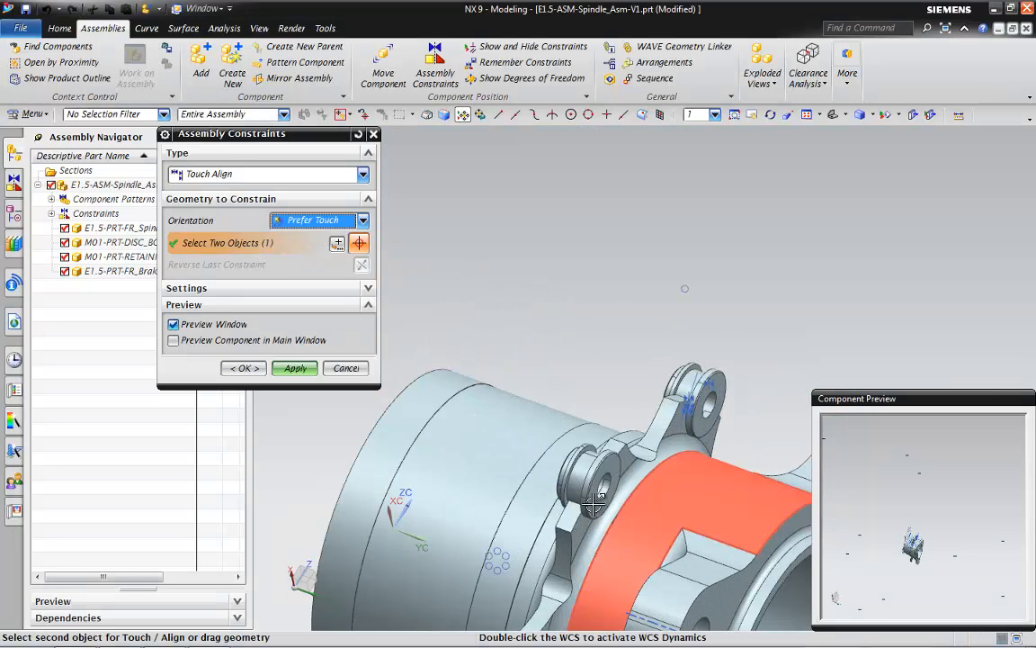
{"action": "scroll", "coordinate": [630, 472], "scroll_direction": "up", "scroll_amount": 5}
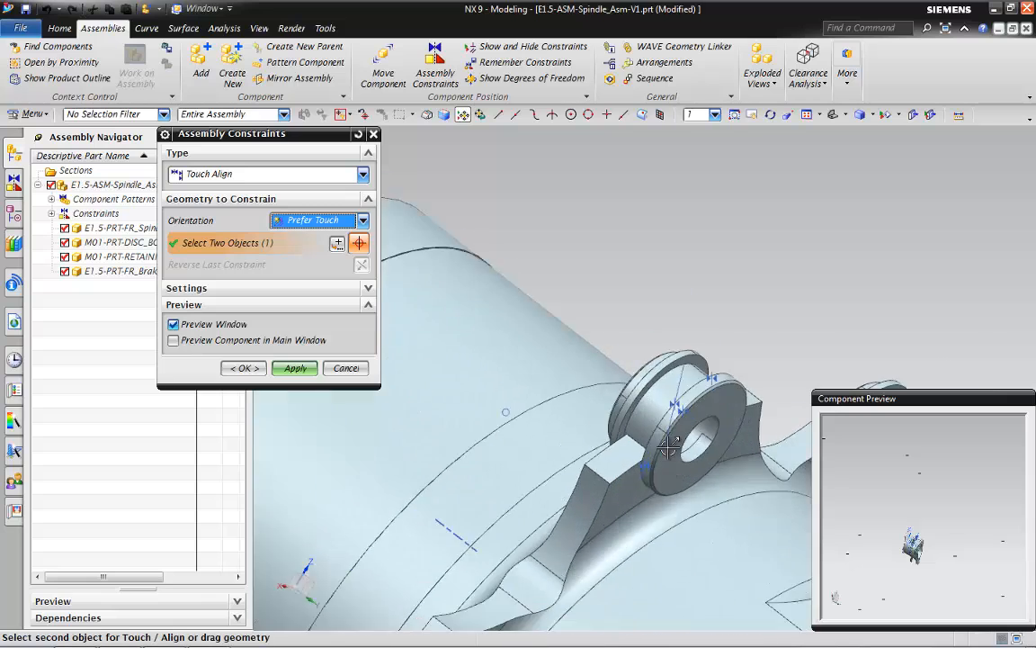
{"action": "scroll", "coordinate": [668, 447], "scroll_direction": "up", "scroll_amount": 4}
{"action": "left_click", "coordinate": [653, 355]}
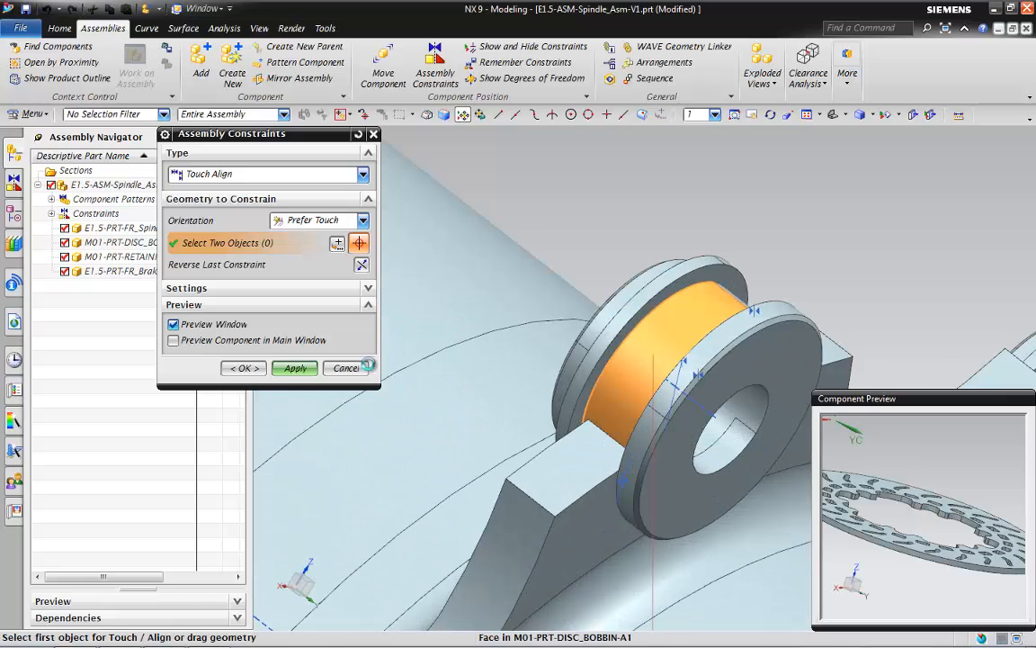
{"action": "left_click", "coordinate": [241, 368]}
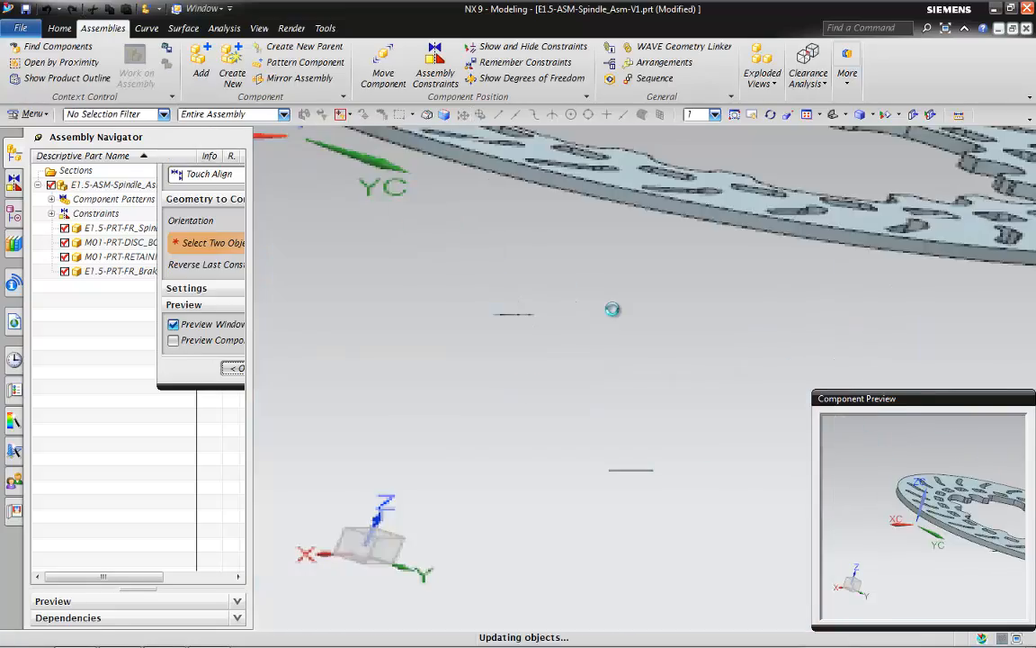
Step: Delete the Align constraint between the brake disc and the spindle
{"action": "scroll", "coordinate": [629, 378], "scroll_direction": "down", "scroll_amount": 5}
{"action": "middle_click_drag", "start_coordinate": [630, 378], "coordinate": [702, 394]}
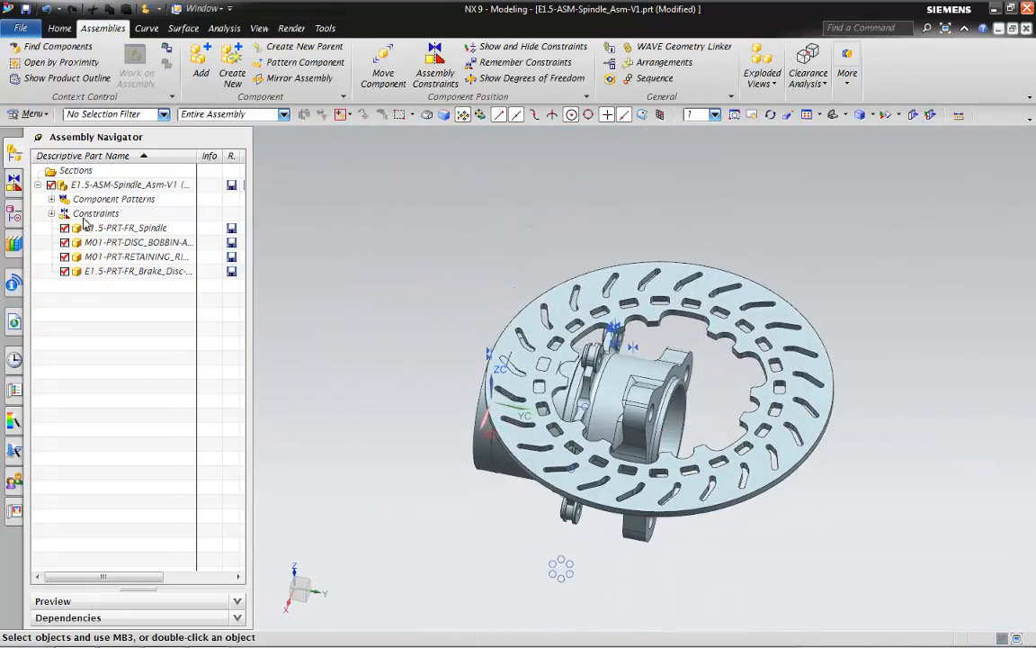
{"action": "left_click", "coordinate": [52, 213]}
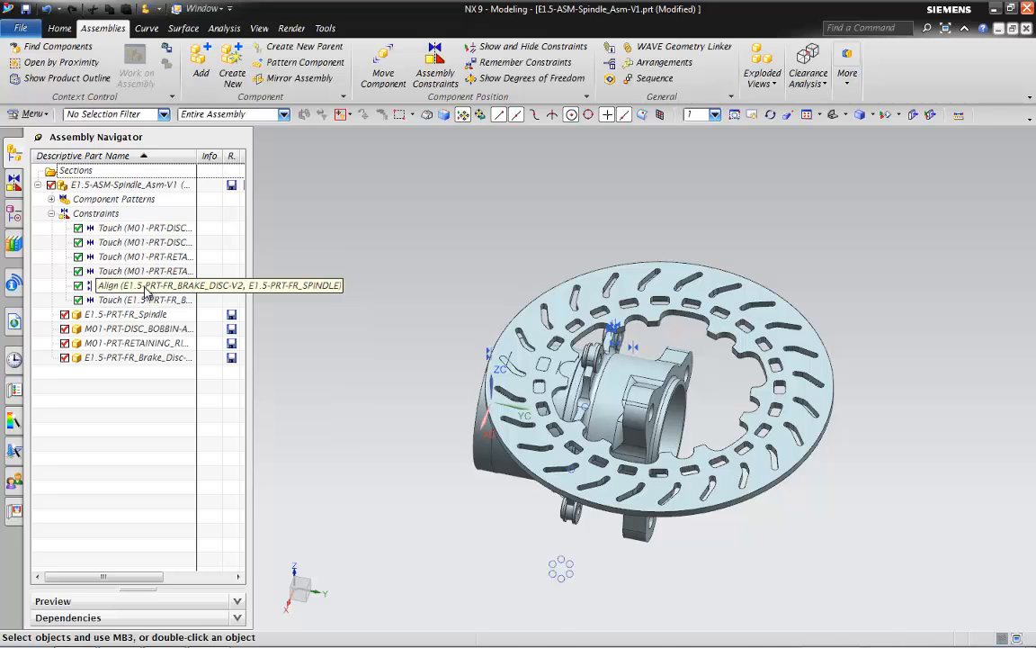
{"action": "left_click", "coordinate": [143, 286]}
{"action": "key", "text": "Delete"}
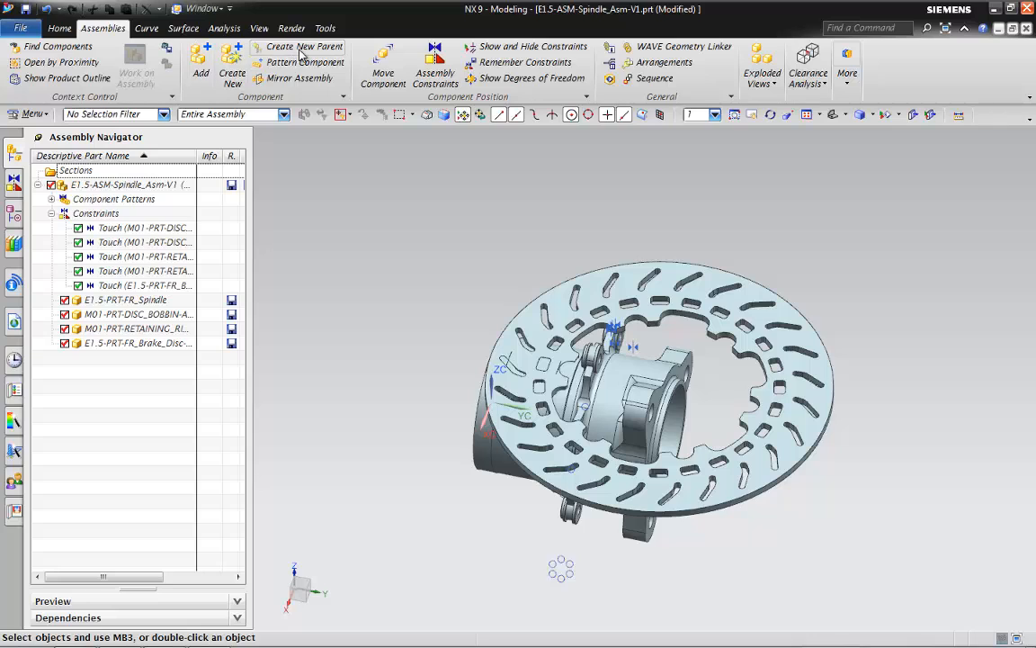
{"action": "right_click", "coordinate": [131, 345]}
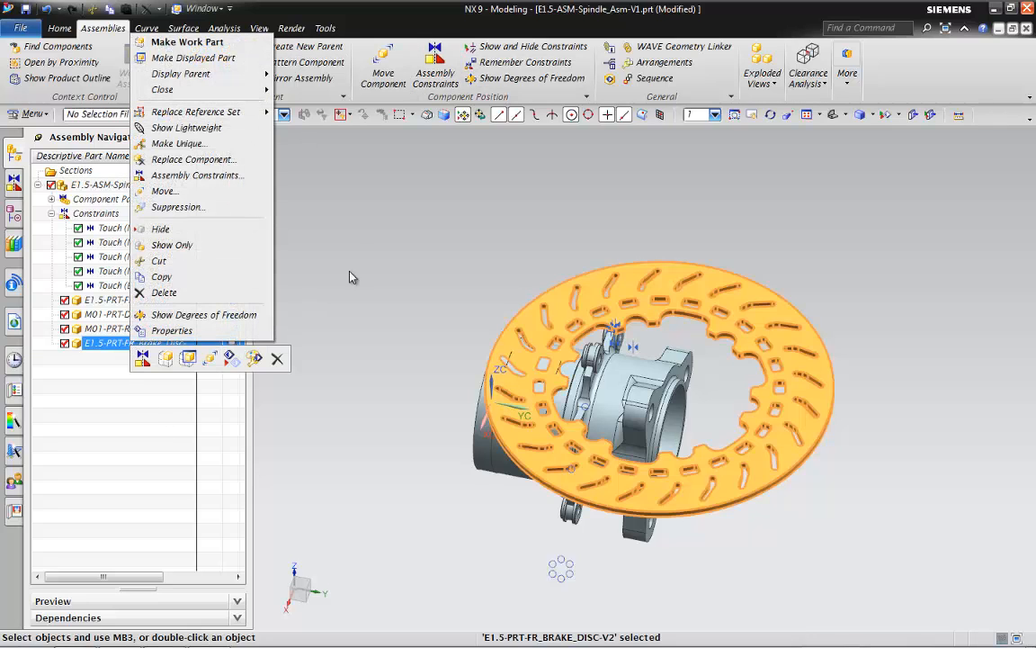
{"action": "left_click", "coordinate": [392, 194]}
{"action": "left_click", "coordinate": [433, 79]}
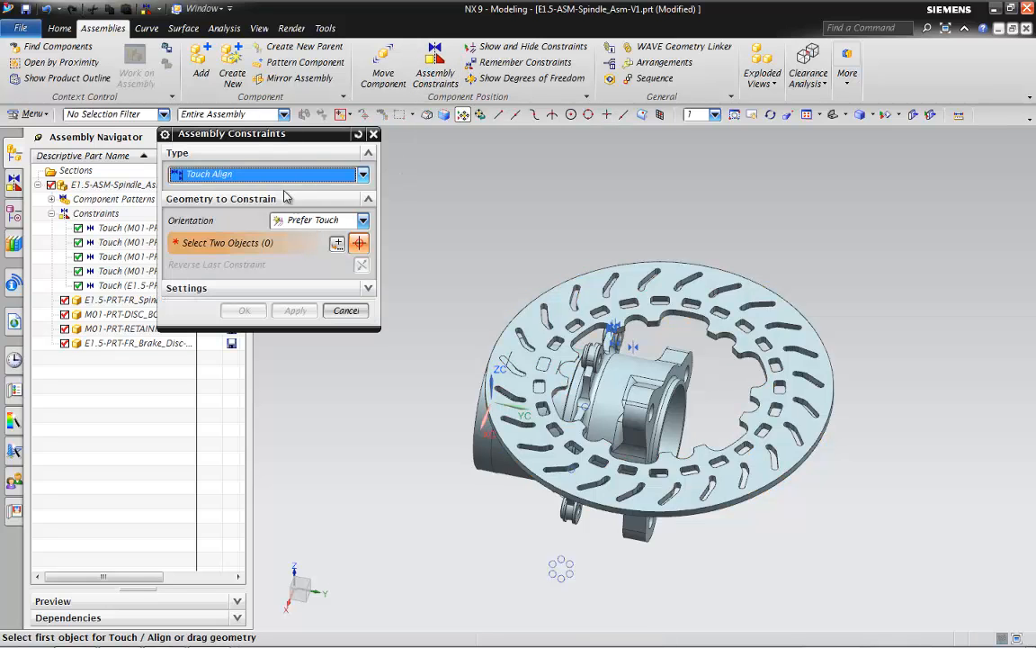
{"action": "scroll", "coordinate": [612, 328], "scroll_direction": "up", "scroll_amount": 4}
{"action": "scroll", "coordinate": [705, 324], "scroll_direction": "down", "scroll_amount": 4}
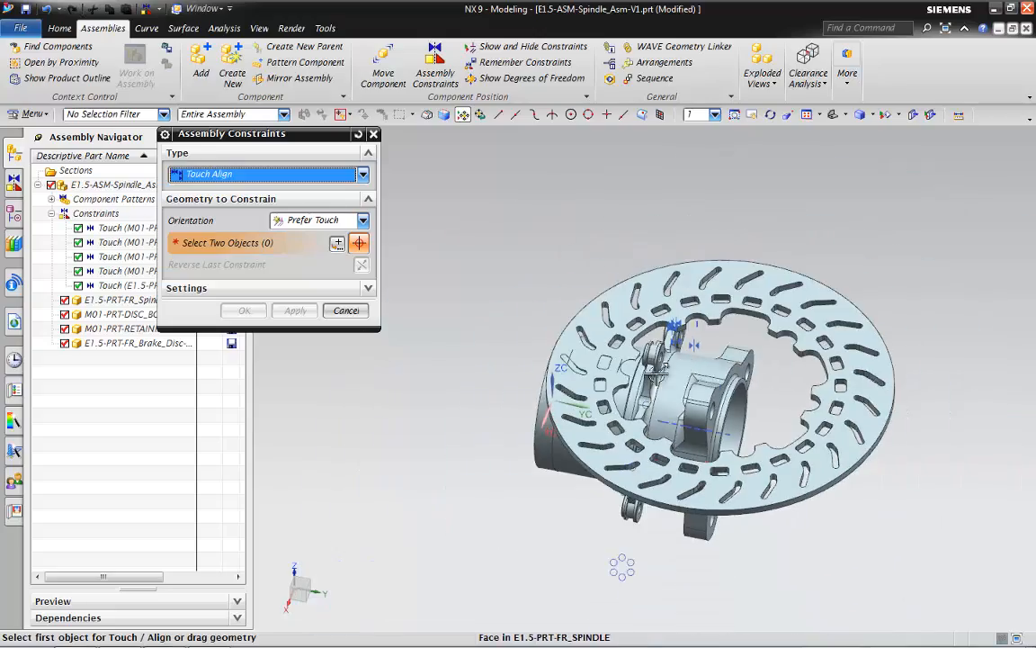
{"action": "middle_click_drag", "start_coordinate": [621, 567], "coordinate": [582, 523]}
{"action": "scroll", "coordinate": [758, 457], "scroll_direction": "up", "scroll_amount": 5}
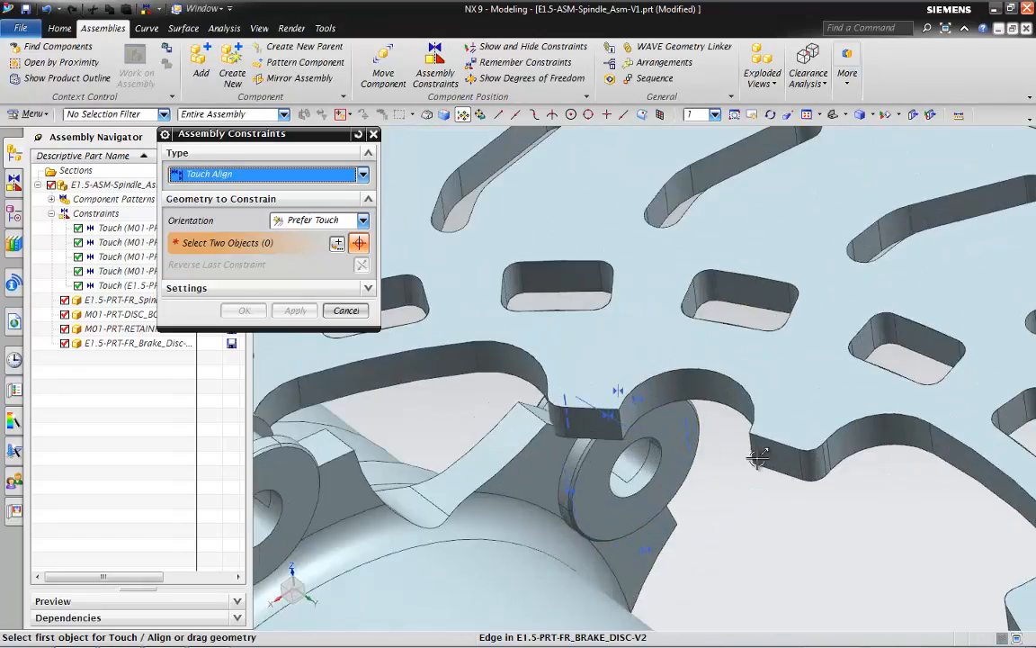
{"action": "mouse_move", "coordinate": [758, 458]}
{"action": "middle_mouse_down"}
{"action": "mouse_move", "coordinate": [740, 423]}
{"action": "mouse_move", "coordinate": [729, 418]}
{"action": "mouse_move", "coordinate": [757, 448]}
{"action": "mouse_move", "coordinate": [711, 424]}
{"action": "middle_mouse_up"}
{"action": "scroll", "coordinate": [710, 424], "scroll_direction": "down", "scroll_amount": 2}
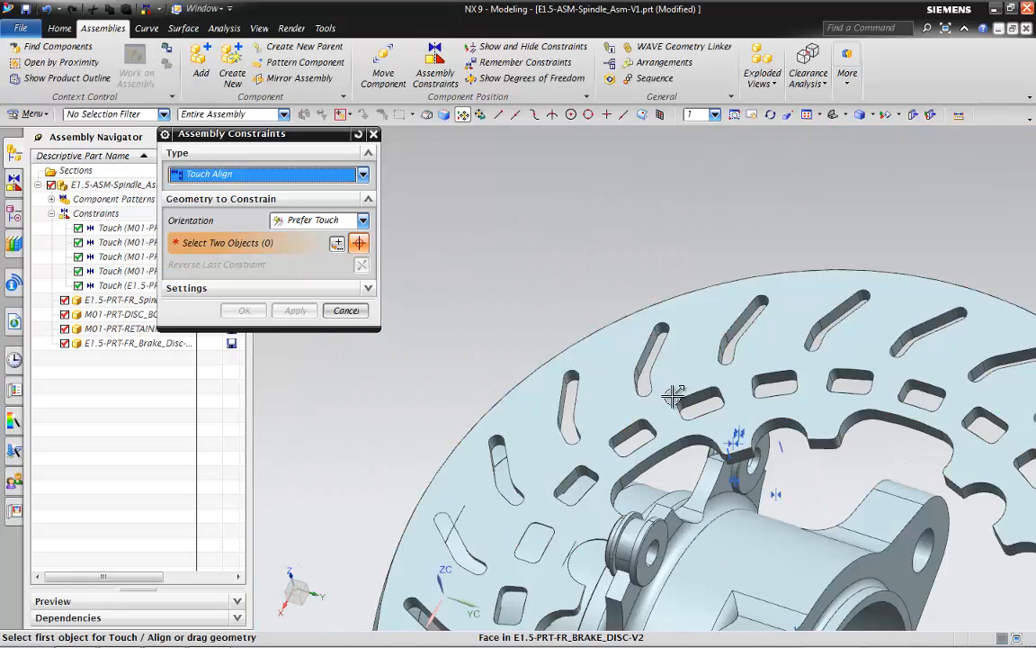
{"action": "left_click", "coordinate": [346, 310]}
Step: Delete the Touch constraint between the brake disc and the disc bobbin
{"action": "left_click", "coordinate": [169, 286]}
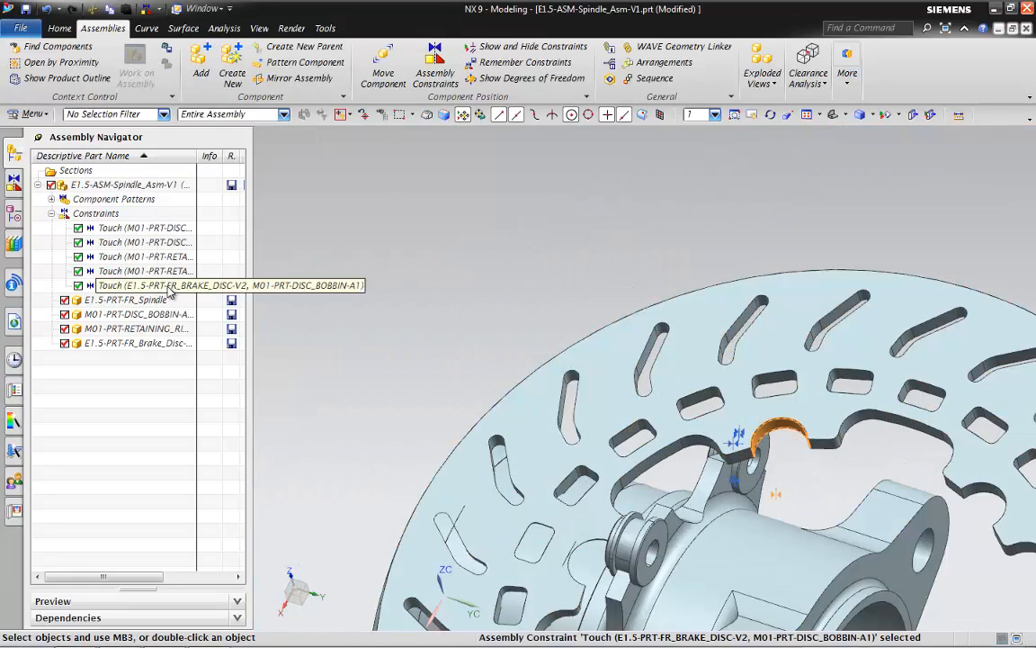
{"action": "key", "text": "Delete"}
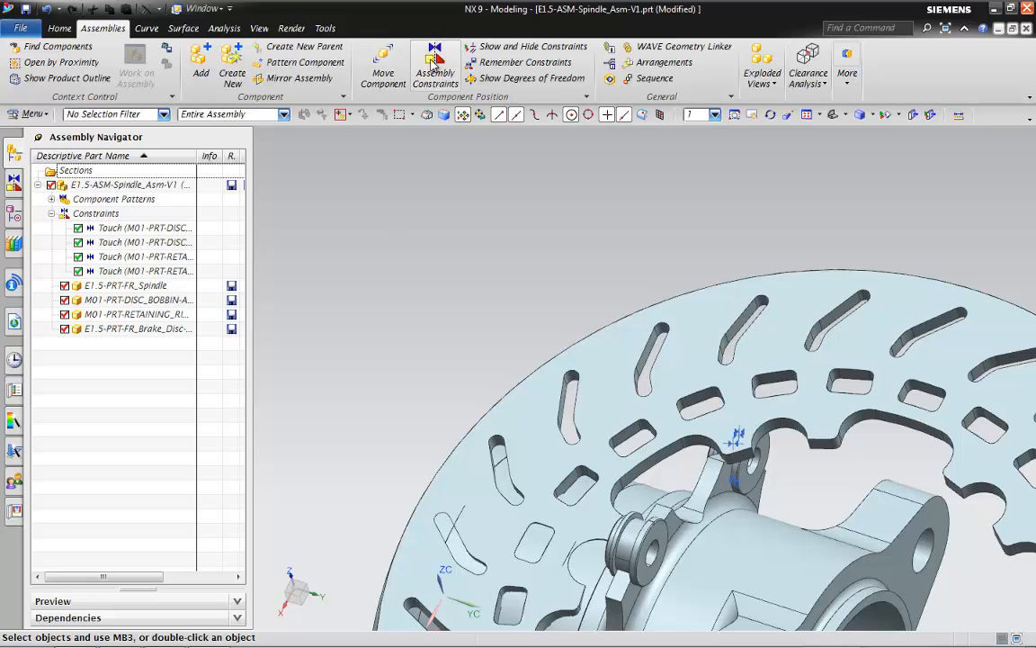
Step: Try to align the brake disc's outer circular edge with the centerline of the spindle's bore, using a Touch Align constraint with Infer Center/Axis
{"action": "left_click", "coordinate": [432, 61]}
{"action": "scroll", "coordinate": [571, 558], "scroll_direction": "down", "scroll_amount": 3}
{"action": "scroll", "coordinate": [536, 306], "scroll_direction": "up", "scroll_amount": 8}
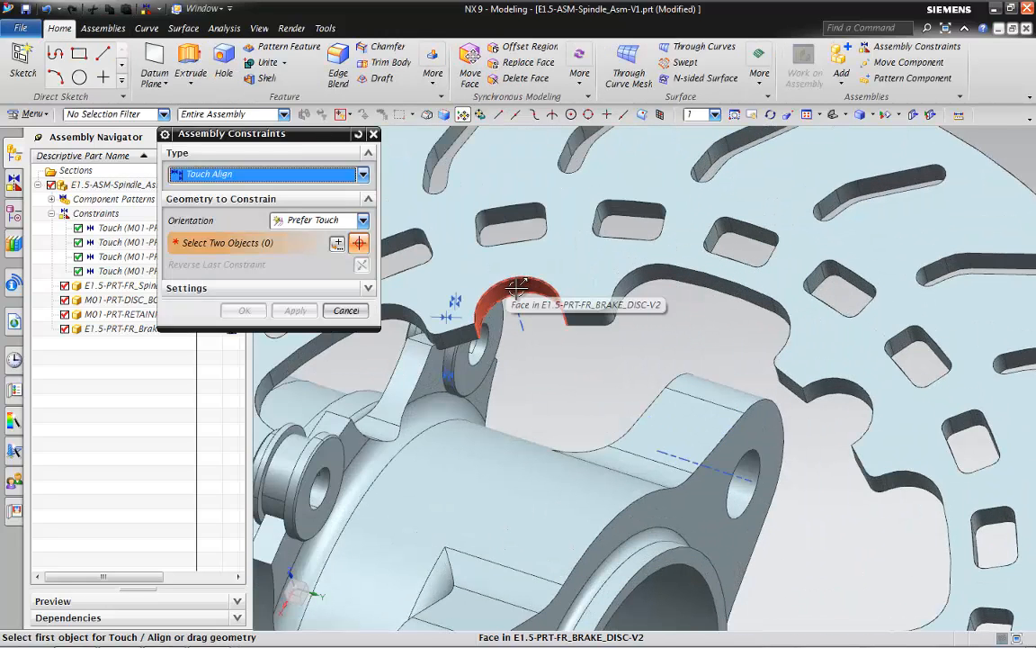
{"action": "scroll", "coordinate": [517, 286], "scroll_direction": "down", "scroll_amount": 6}
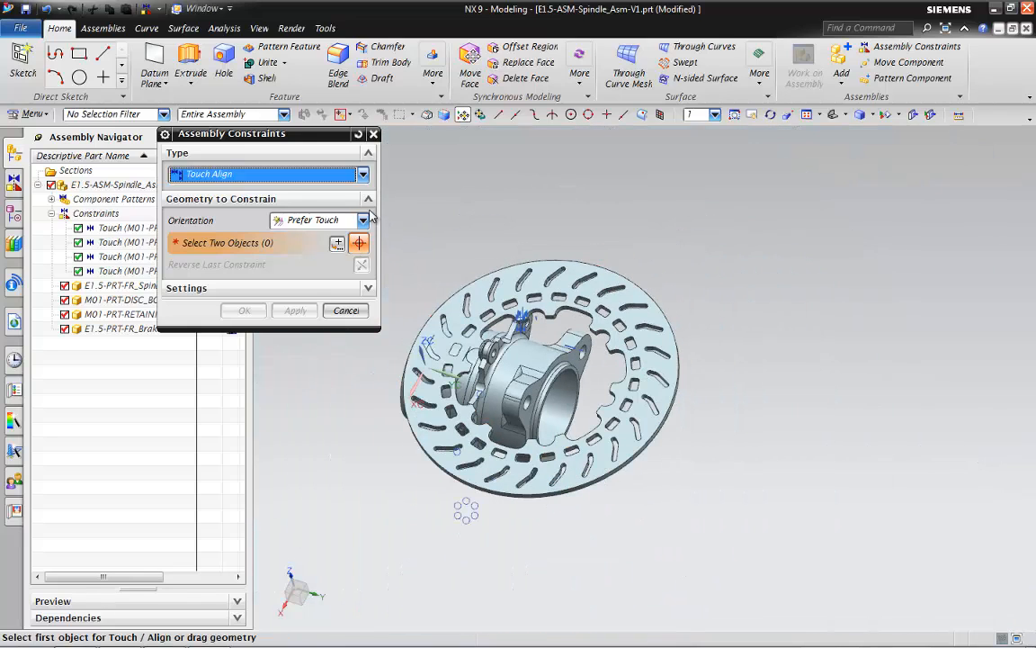
{"action": "left_click", "coordinate": [338, 220]}
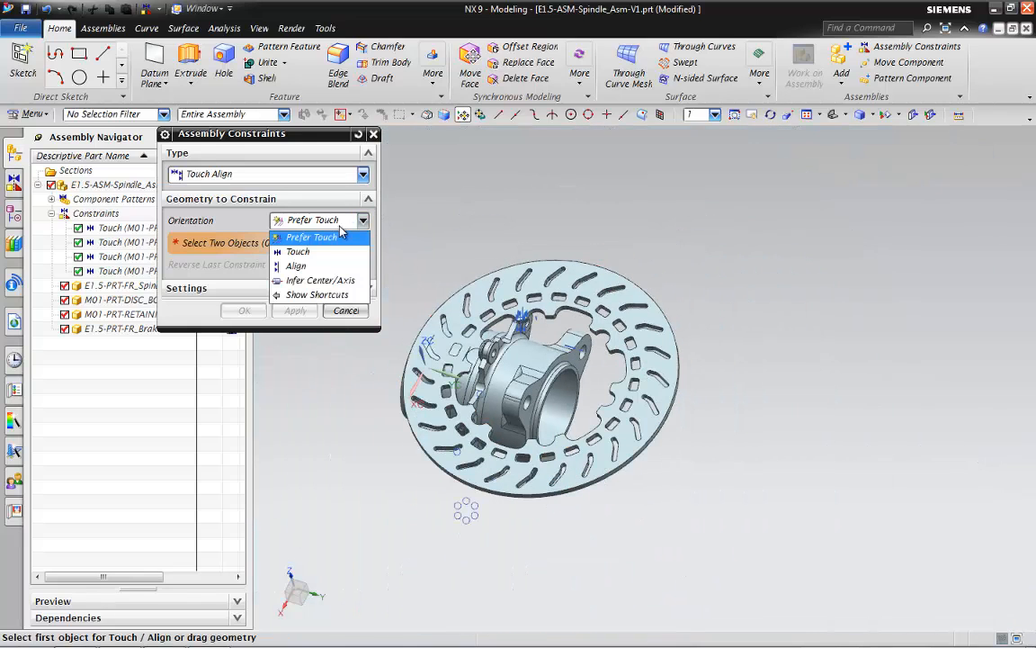
{"action": "left_click", "coordinate": [314, 281]}
{"action": "scroll", "coordinate": [583, 282], "scroll_direction": "up", "scroll_amount": 5}
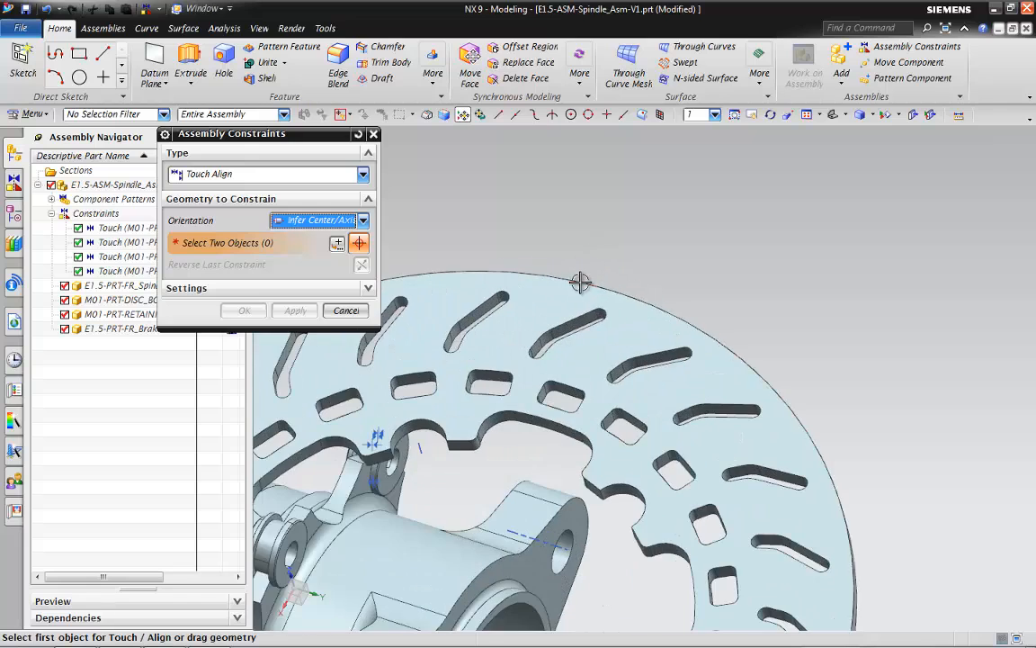
{"action": "left_click", "coordinate": [582, 283]}
{"action": "scroll", "coordinate": [583, 283], "scroll_direction": "down", "scroll_amount": 4}
{"action": "scroll", "coordinate": [711, 314], "scroll_direction": "up", "scroll_amount": 3}
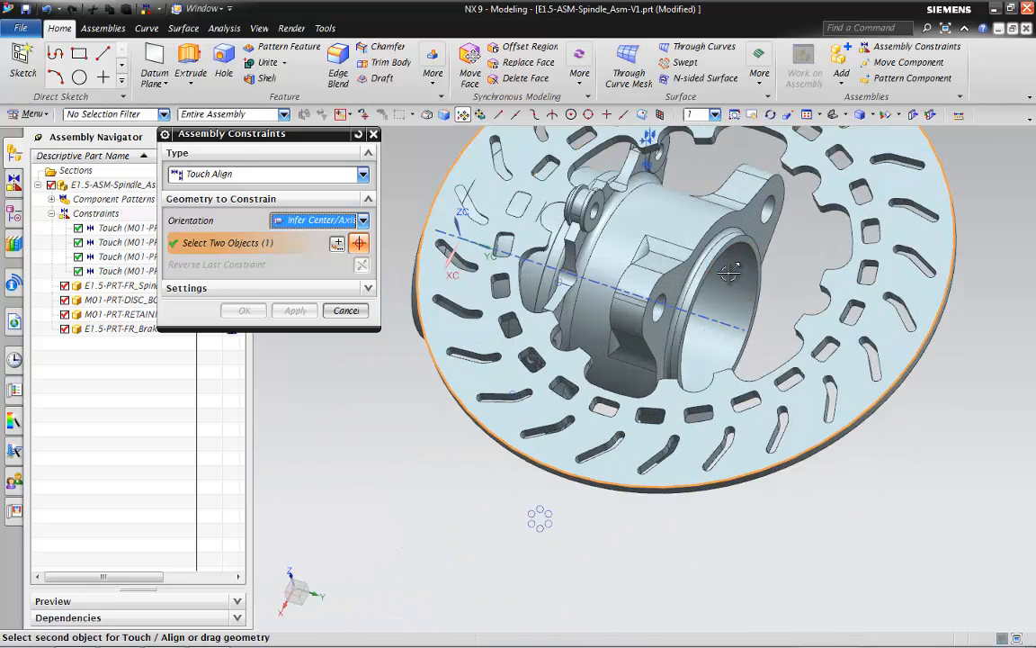
{"action": "left_click", "coordinate": [730, 326]}
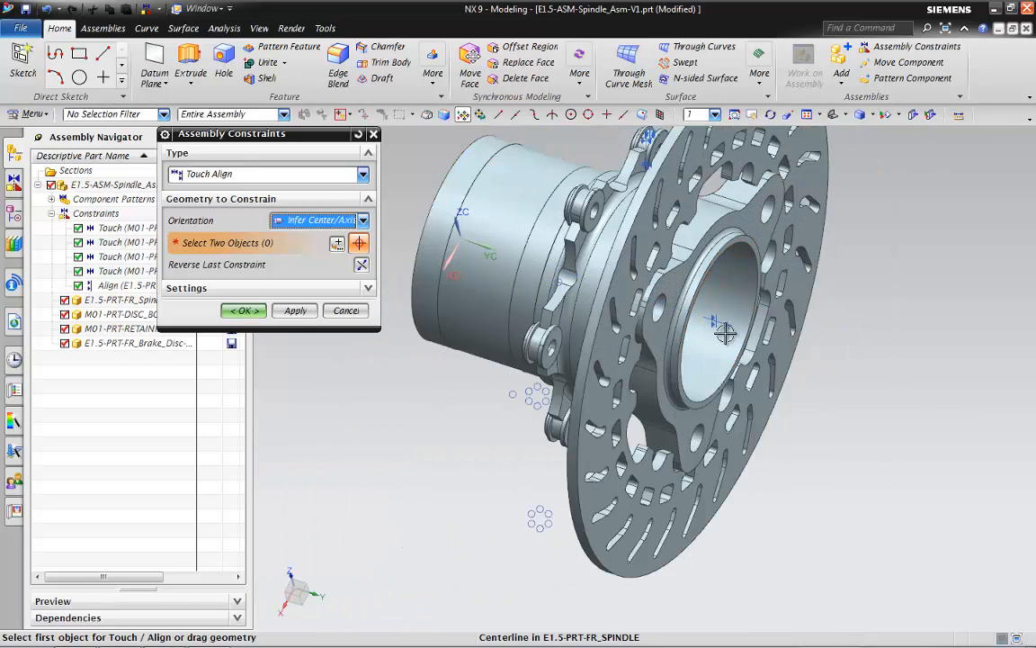
Step: Try to constrain a curved notch face on the brake disc's inner rim to the cylindrical face between the original bobbin's flanges, using Prefer Touch
{"action": "middle_click_drag", "start_coordinate": [690, 246], "coordinate": [640, 435]}
{"action": "scroll", "coordinate": [710, 306], "scroll_direction": "down", "scroll_amount": 4}
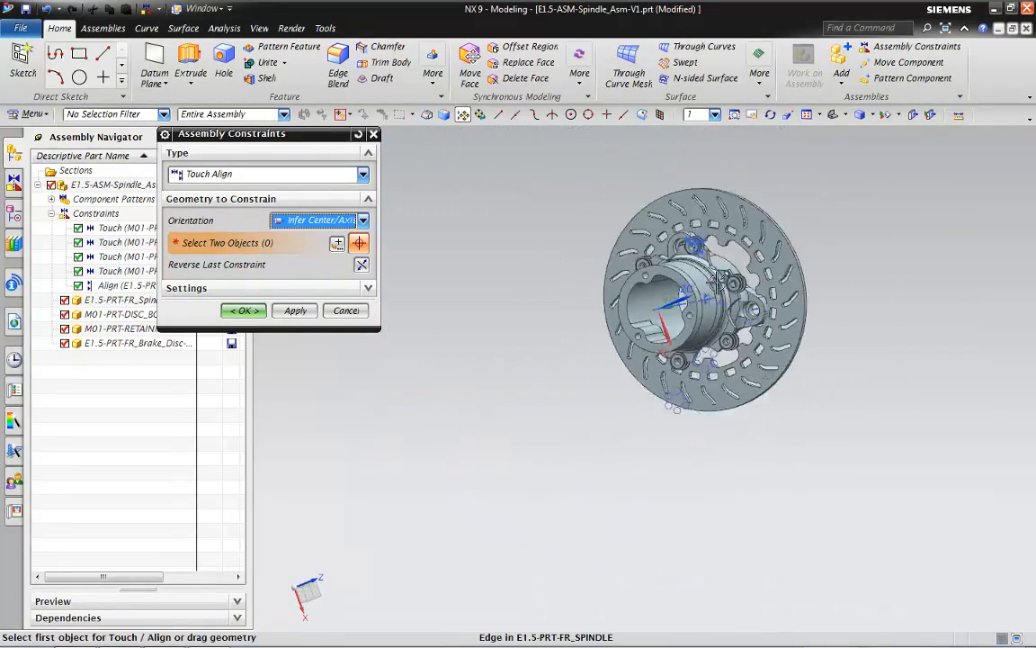
{"action": "scroll", "coordinate": [694, 335], "scroll_direction": "up", "scroll_amount": 11}
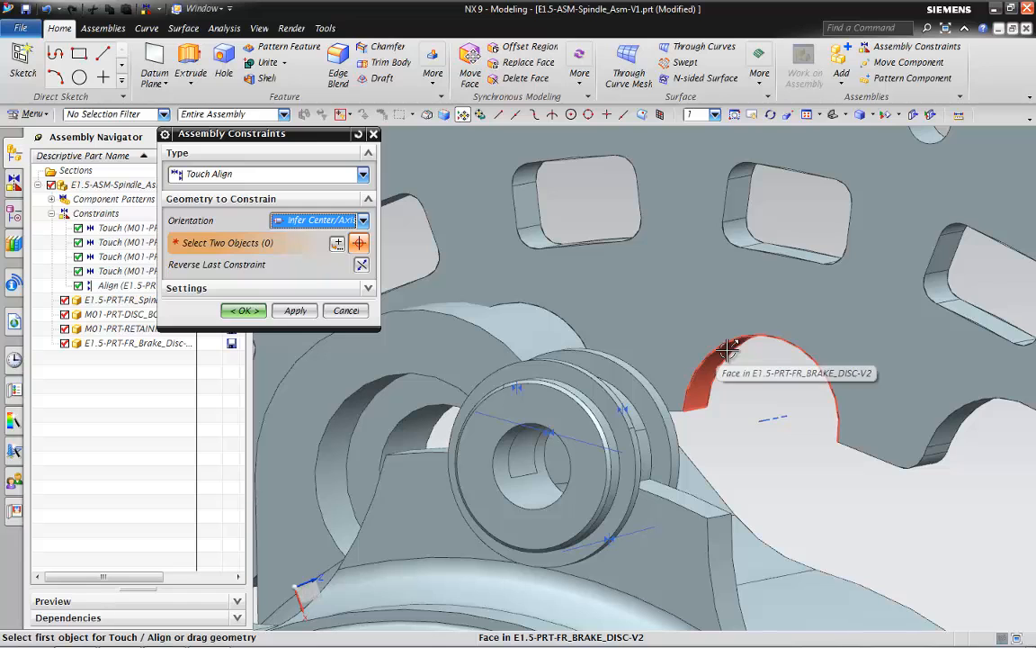
{"action": "left_click", "coordinate": [317, 220]}
{"action": "left_click", "coordinate": [311, 232]}
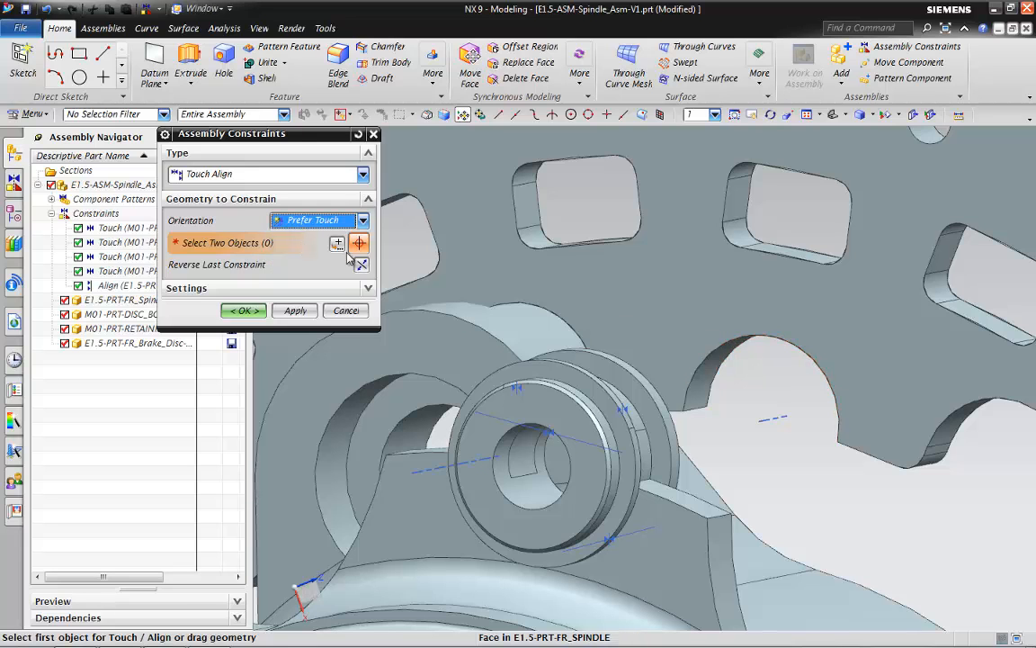
{"action": "left_click", "coordinate": [710, 369]}
{"action": "middle_click_drag", "start_coordinate": [745, 405], "coordinate": [713, 376]}
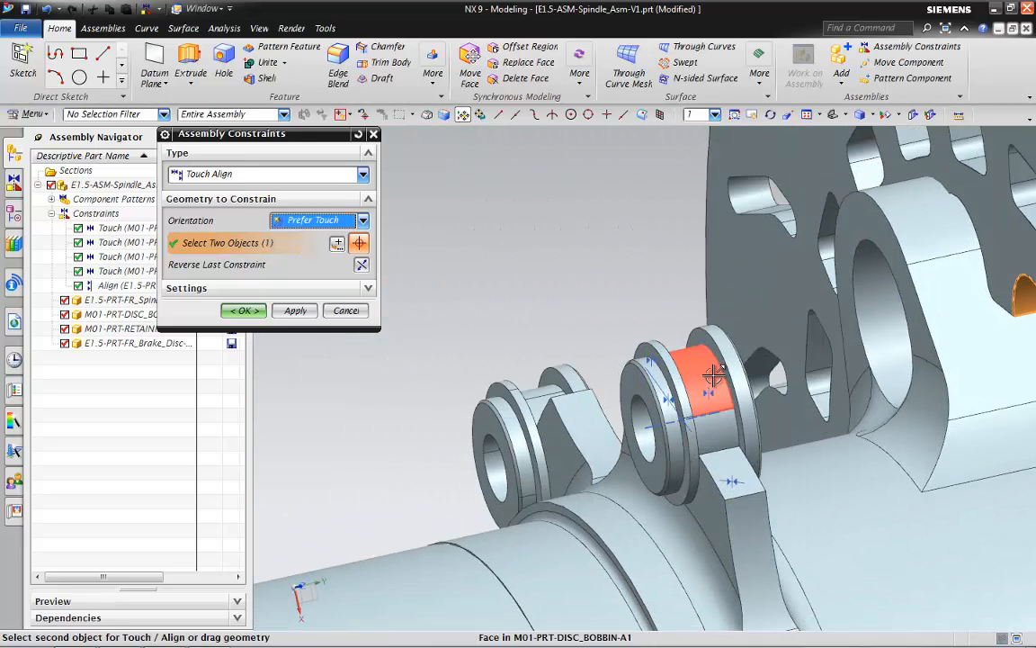
{"action": "left_click", "coordinate": [713, 376]}
{"action": "scroll", "coordinate": [752, 420], "scroll_direction": "down", "scroll_amount": 8}
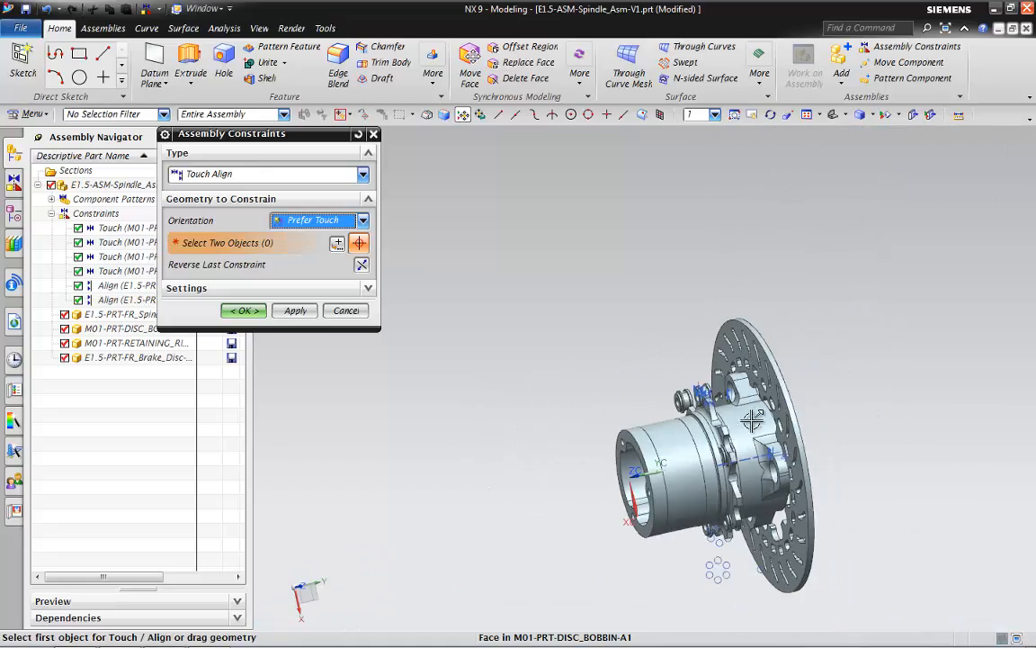
{"action": "middle_click_drag", "start_coordinate": [752, 420], "coordinate": [769, 400]}
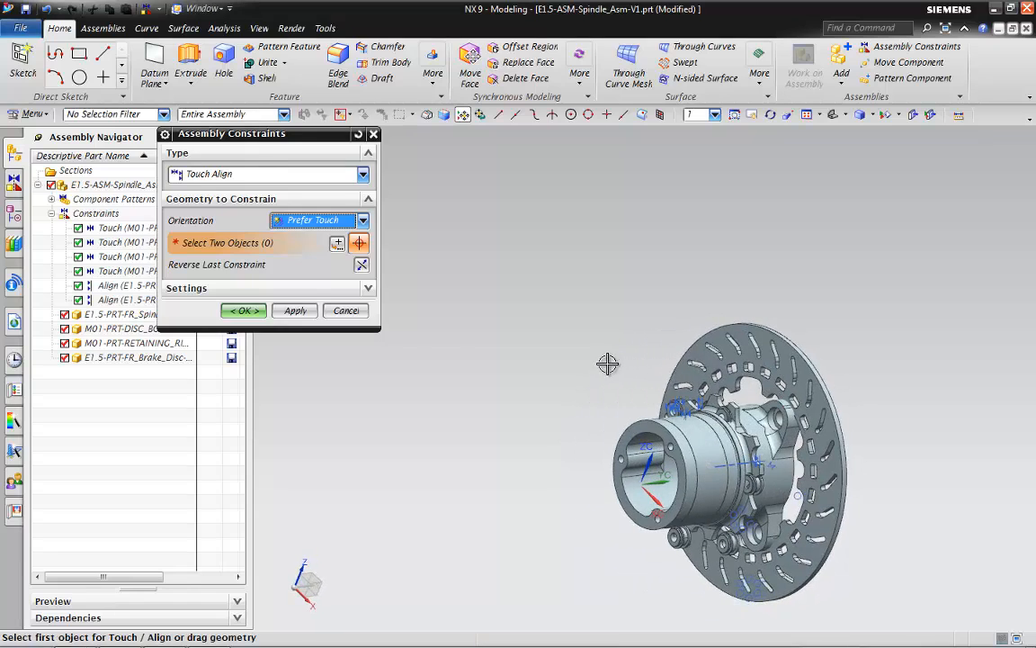
Step: Try reversing the last brake disc constraint, and cancel the pending assembly constraints
{"action": "left_click", "coordinate": [361, 267]}
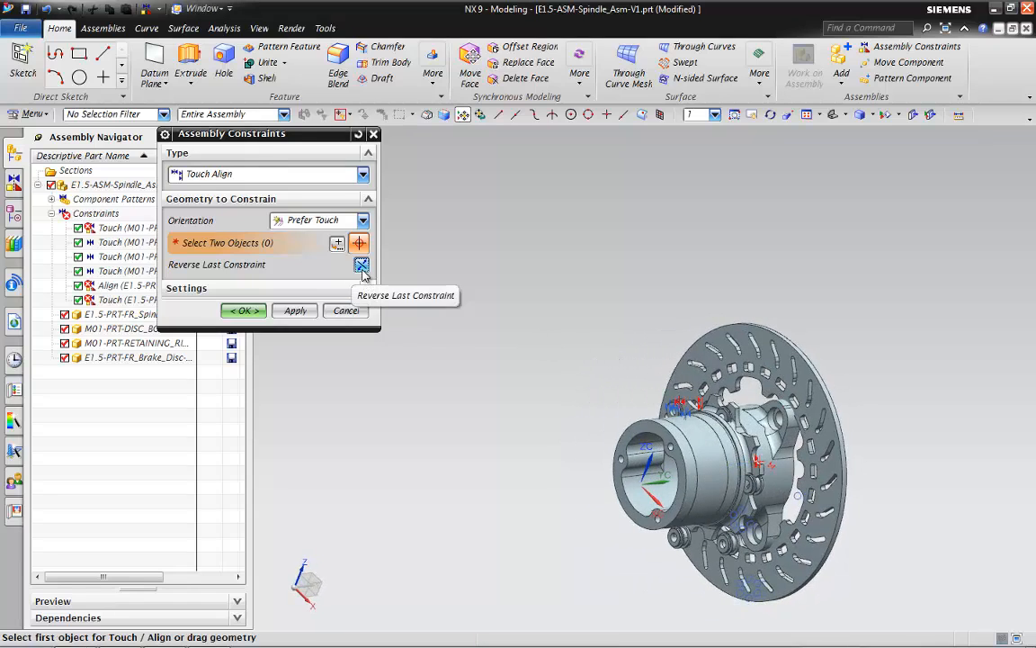
{"action": "left_click", "coordinate": [340, 310]}
{"action": "left_click", "coordinate": [419, 352]}
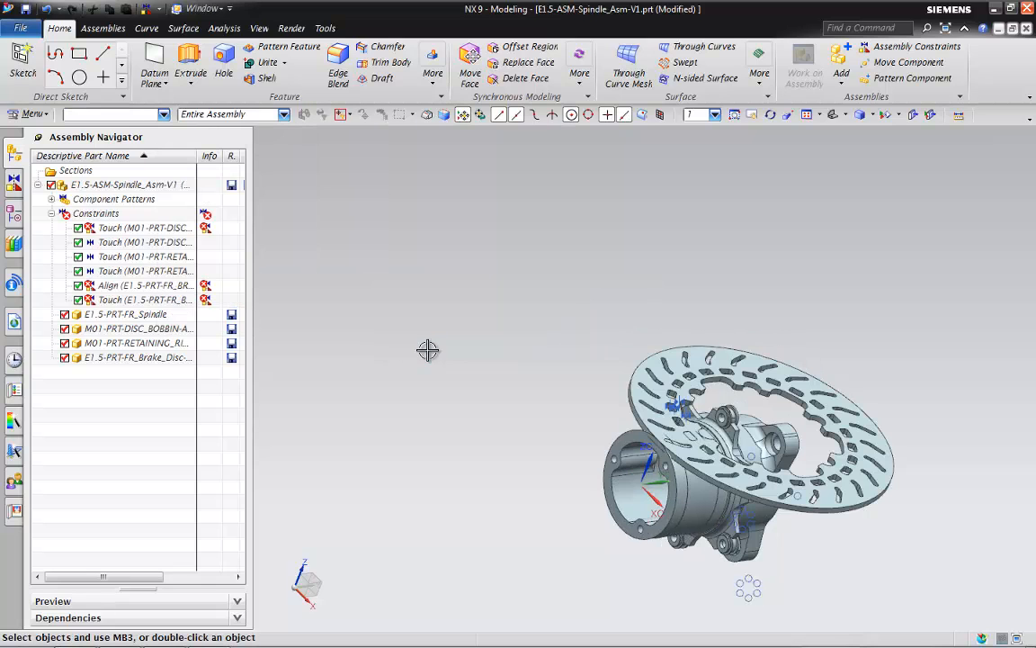
{"action": "middle_click_drag", "start_coordinate": [426, 349], "coordinate": [387, 357]}
{"action": "scroll", "coordinate": [387, 357], "scroll_direction": "down", "scroll_amount": 2}
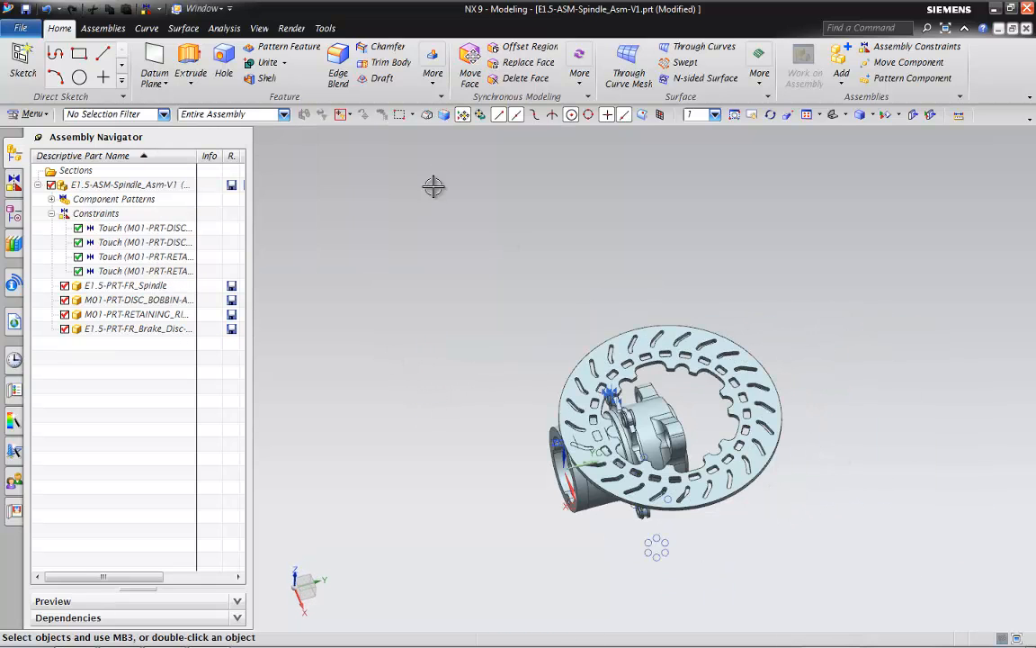
Step: Touch Align the brake disc's outer circular edge to the spindle bore's centerline with the Infer Center/Axis orientation
{"action": "left_click", "coordinate": [116, 29]}
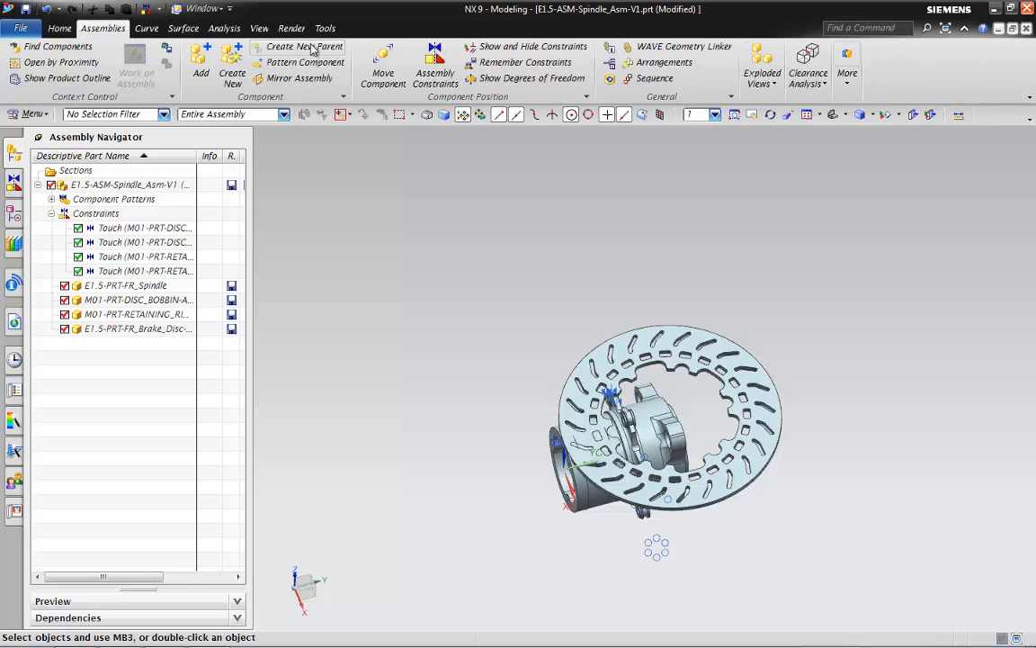
{"action": "left_click", "coordinate": [432, 76]}
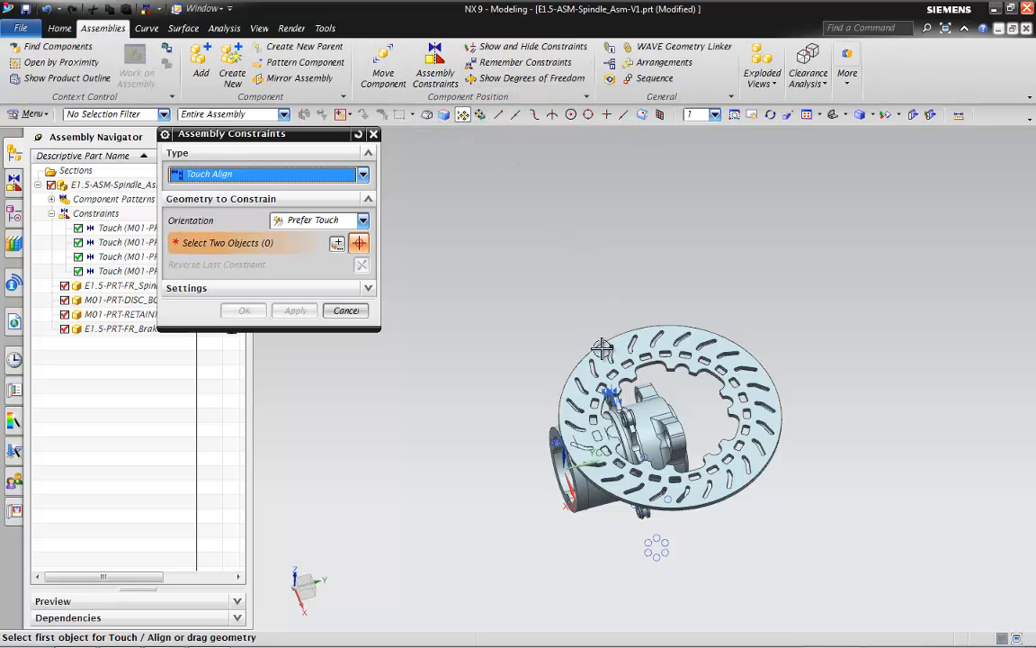
{"action": "scroll", "coordinate": [714, 379], "scroll_direction": "up", "scroll_amount": 4}
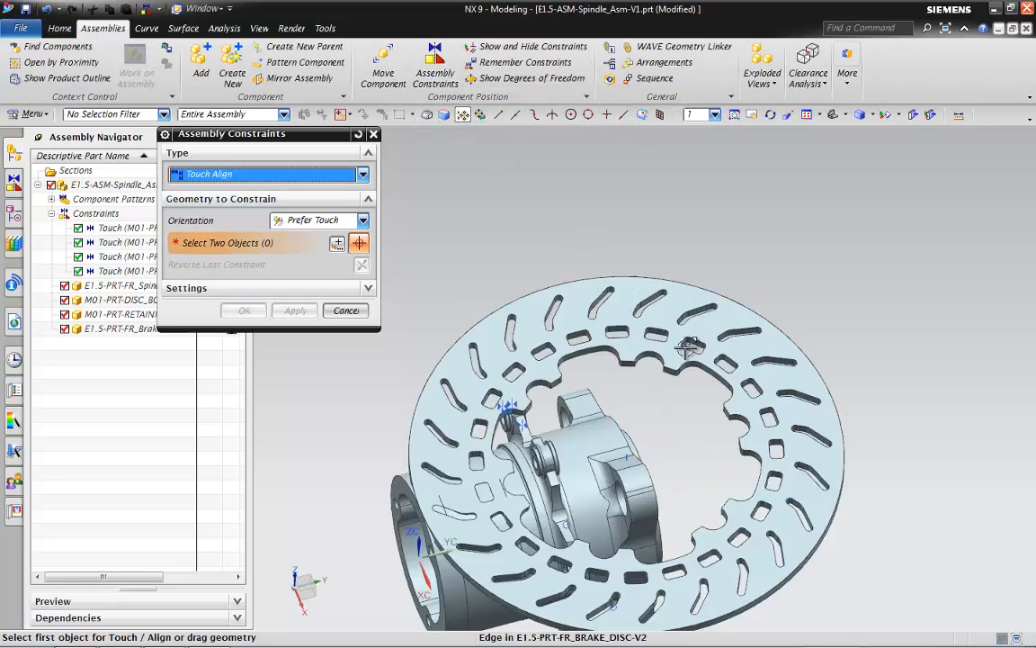
{"action": "left_click", "coordinate": [322, 222]}
{"action": "left_click", "coordinate": [329, 280]}
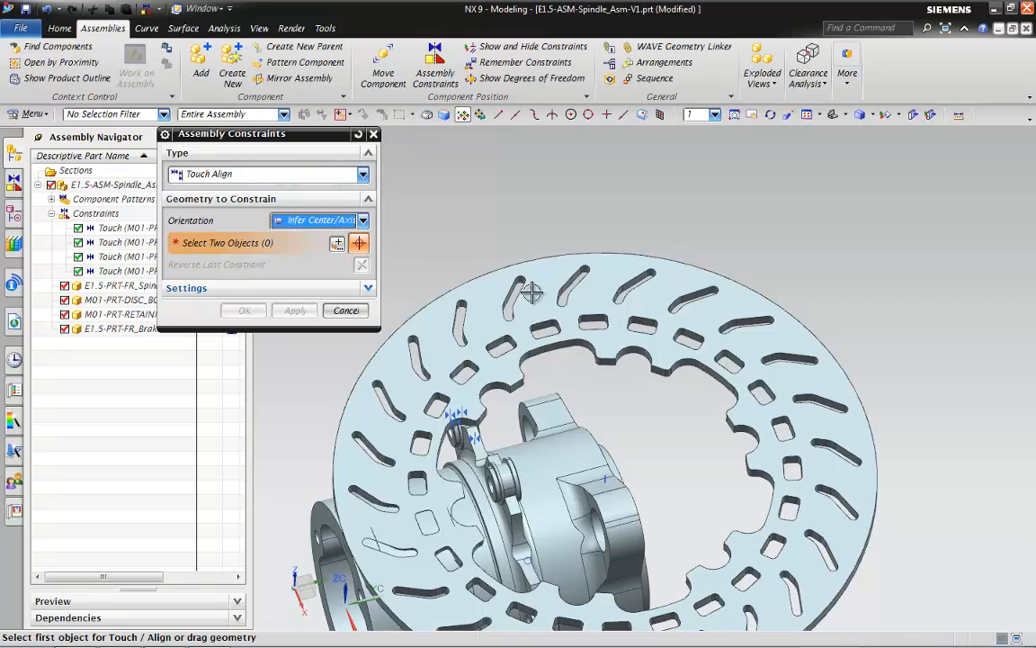
{"action": "left_click", "coordinate": [705, 270]}
{"action": "scroll", "coordinate": [684, 283], "scroll_direction": "down", "scroll_amount": 5}
{"action": "middle_click_drag", "start_coordinate": [634, 465], "coordinate": [634, 364]}
{"action": "scroll", "coordinate": [648, 358], "scroll_direction": "up", "scroll_amount": 5}
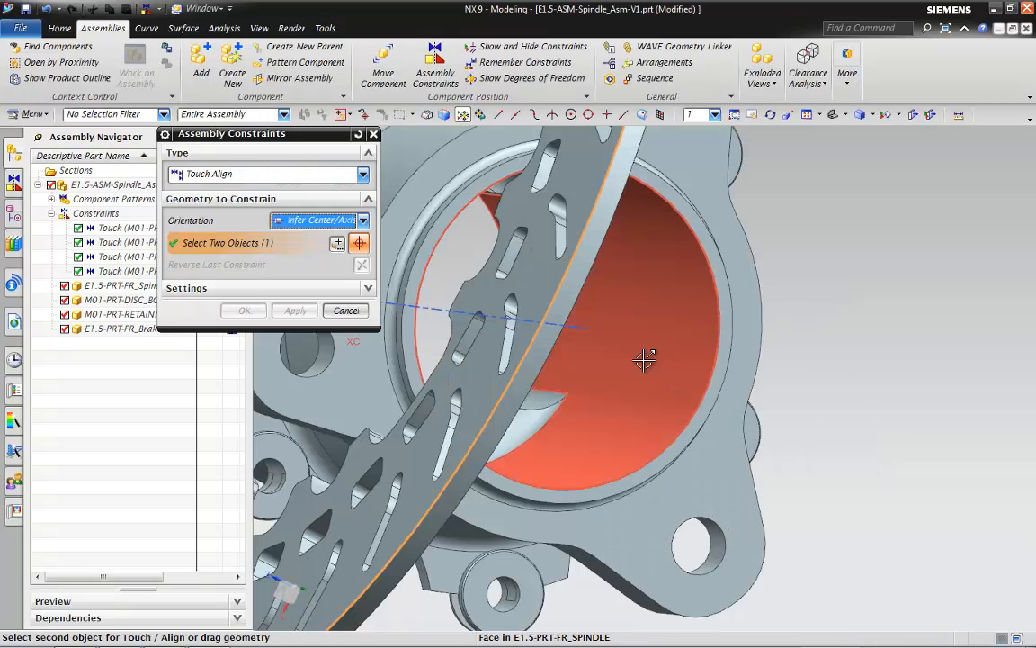
{"action": "left_click", "coordinate": [584, 325]}
Step: Align the brake disc's flat face on the bobbin side with the flat spindle lug face behind the original bobbin, using the Align orientation
{"action": "scroll", "coordinate": [583, 328], "scroll_direction": "down", "scroll_amount": 5}
{"action": "middle_click_drag", "start_coordinate": [544, 338], "coordinate": [760, 356]}
{"action": "scroll", "coordinate": [580, 329], "scroll_direction": "up", "scroll_amount": 5}
{"action": "scroll", "coordinate": [760, 354], "scroll_direction": "up", "scroll_amount": 3}
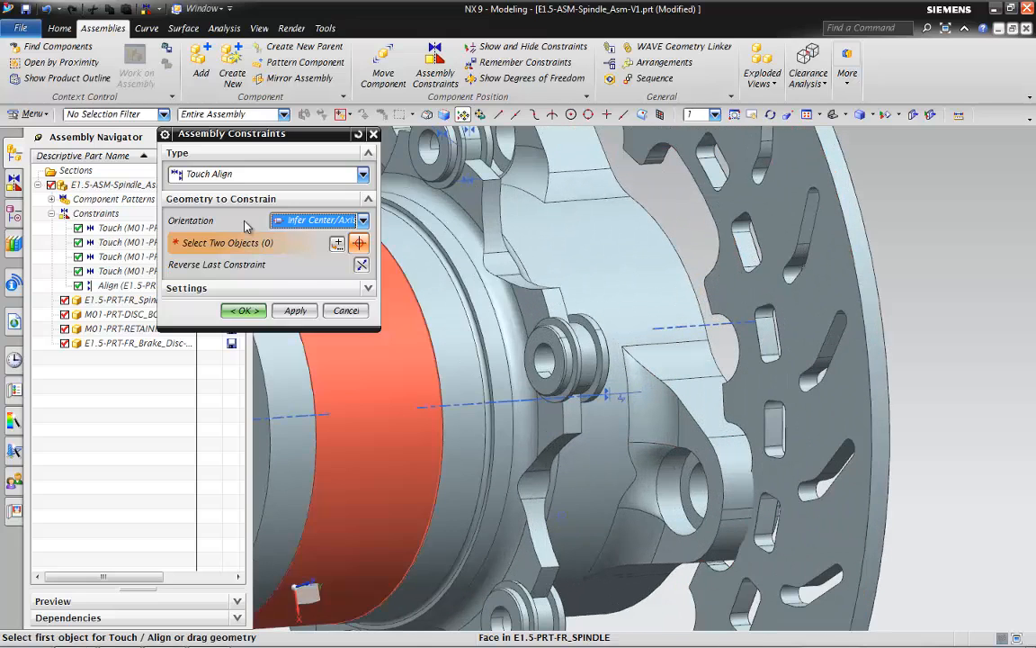
{"action": "left_click", "coordinate": [297, 219]}
{"action": "left_click", "coordinate": [297, 266]}
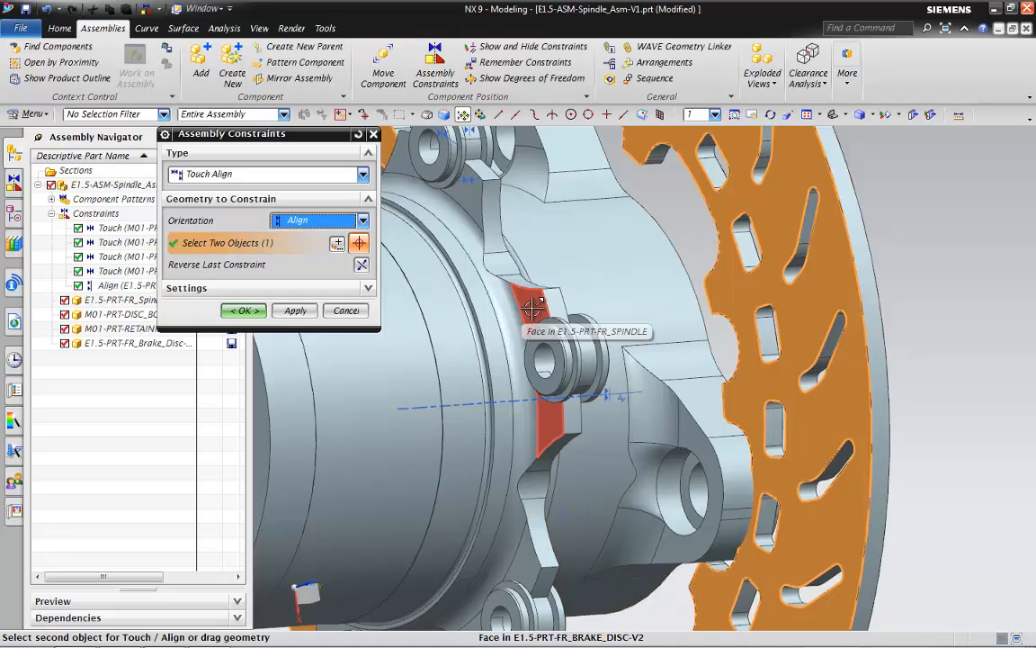
{"action": "scroll", "coordinate": [536, 310], "scroll_direction": "down", "scroll_amount": 5}
{"action": "scroll", "coordinate": [520, 257], "scroll_direction": "up", "scroll_amount": 5}
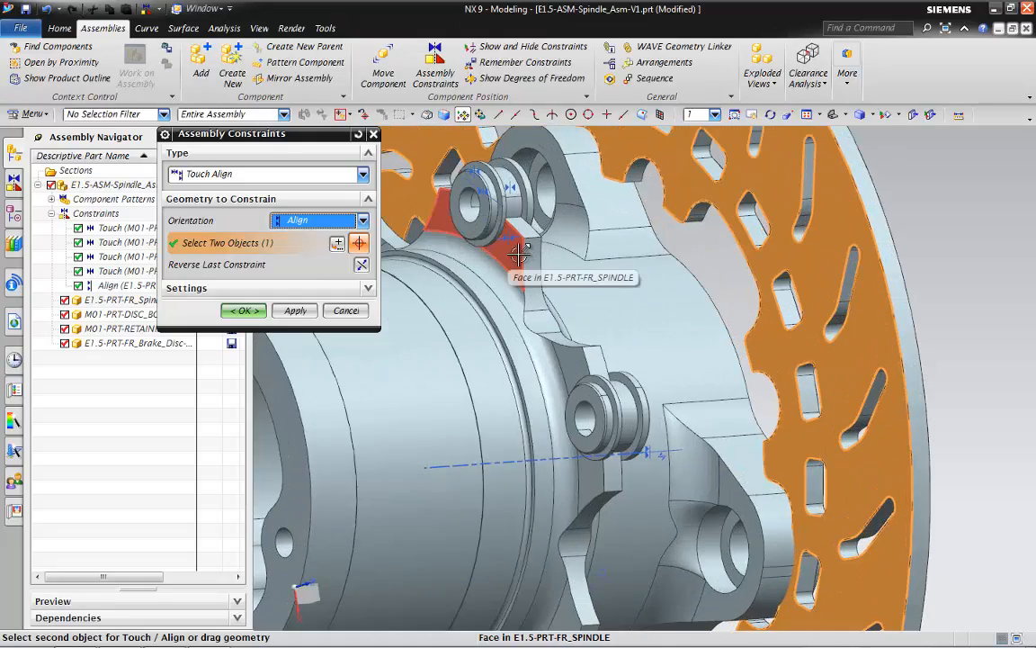
{"action": "left_click", "coordinate": [520, 256]}
Step: Examine from both sides how the brake disc's inner notches line up with the bobbins around the spindle
{"action": "middle_click_drag", "start_coordinate": [522, 259], "coordinate": [589, 277]}
{"action": "scroll", "coordinate": [661, 202], "scroll_direction": "up", "scroll_amount": 4}
{"action": "scroll", "coordinate": [703, 243], "scroll_direction": "down", "scroll_amount": 6}
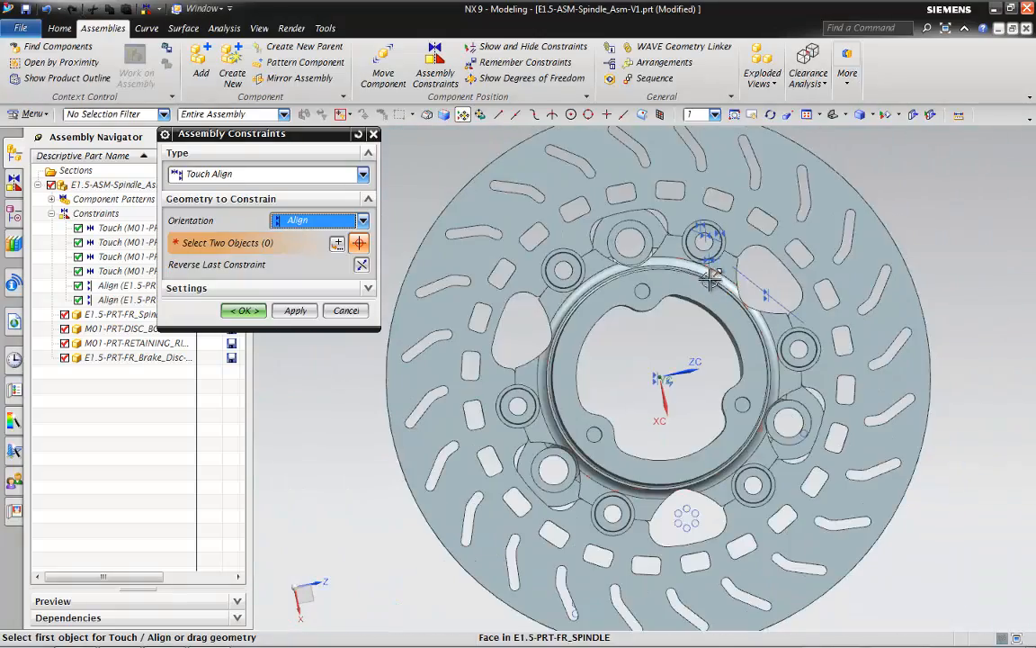
{"action": "middle_click_drag", "start_coordinate": [711, 279], "coordinate": [631, 214]}
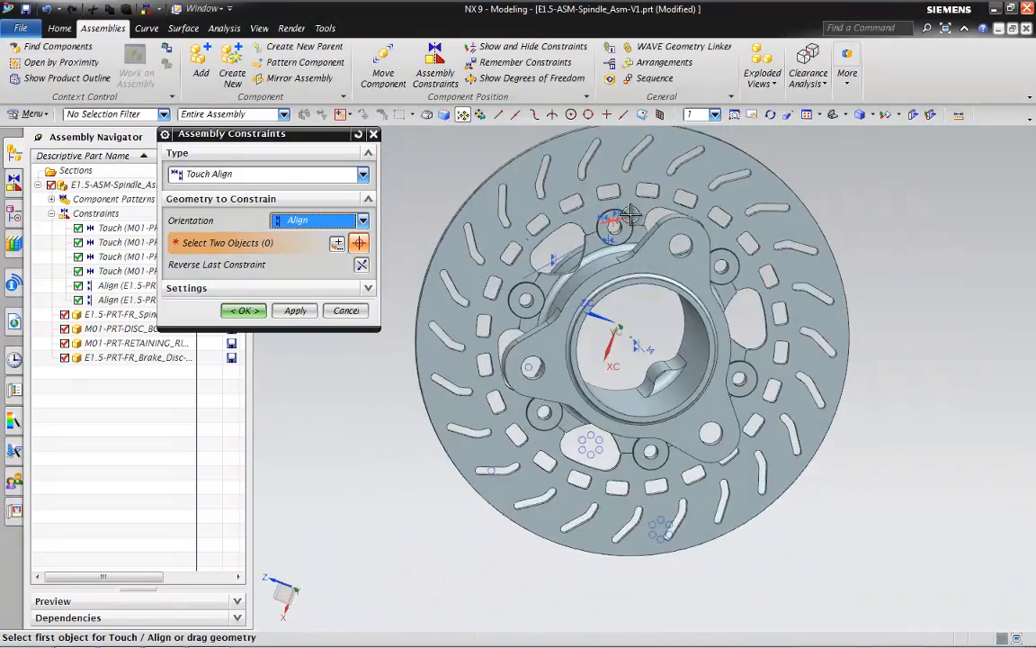
{"action": "scroll", "coordinate": [630, 214], "scroll_direction": "up", "scroll_amount": 6}
{"action": "scroll", "coordinate": [648, 264], "scroll_direction": "down", "scroll_amount": 2}
{"action": "scroll", "coordinate": [562, 354], "scroll_direction": "down", "scroll_amount": 2}
{"action": "middle_click_drag", "start_coordinate": [562, 353], "coordinate": [586, 341]}
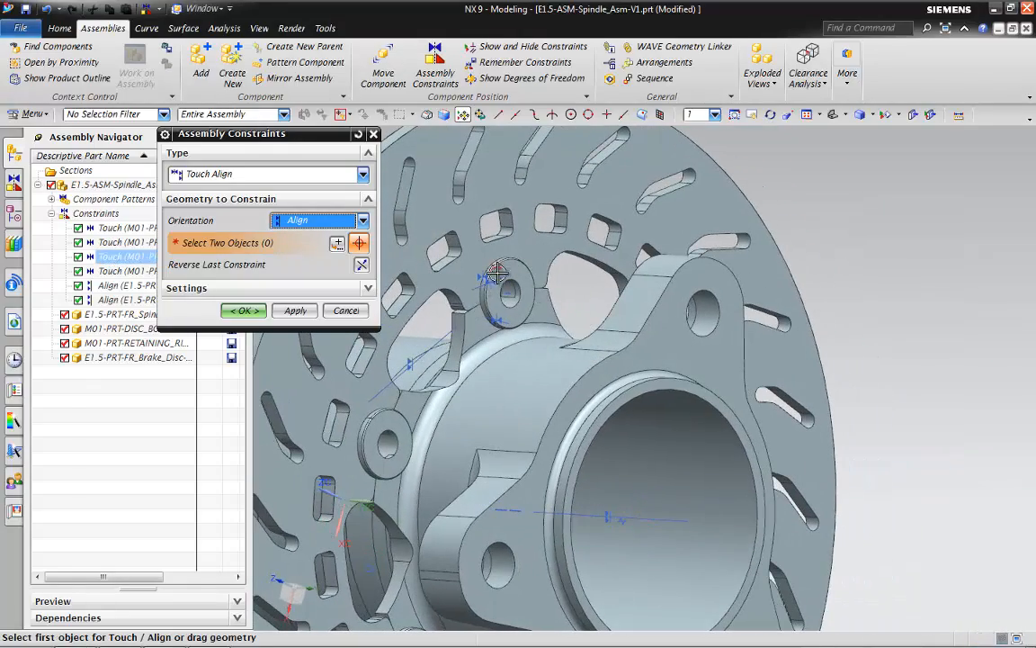
{"action": "scroll", "coordinate": [500, 282], "scroll_direction": "down", "scroll_amount": 5}
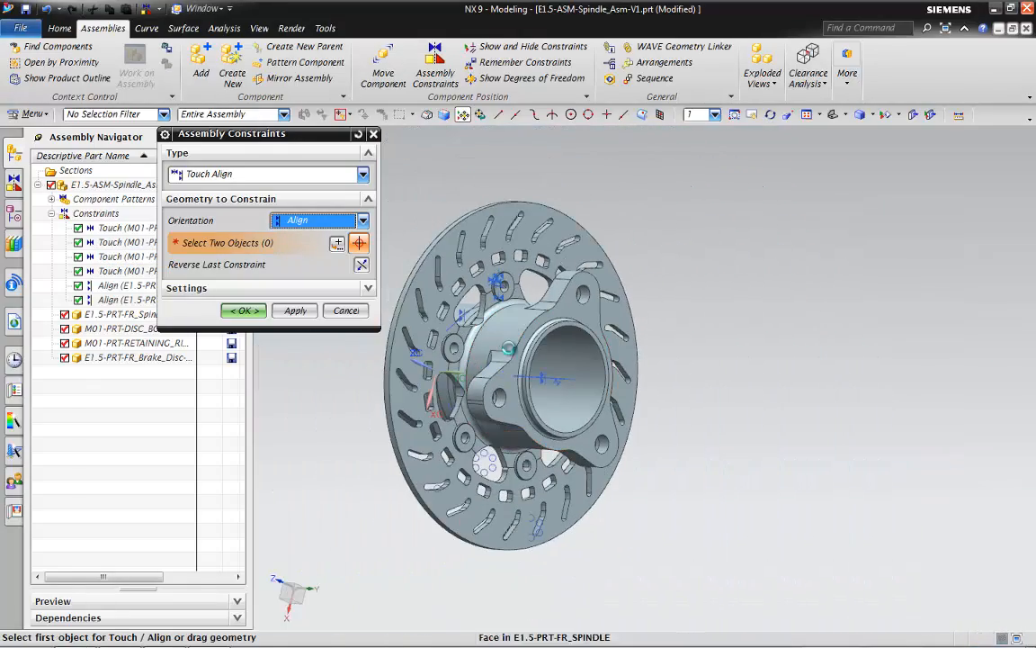
{"action": "middle_click_drag", "start_coordinate": [501, 279], "coordinate": [507, 275]}
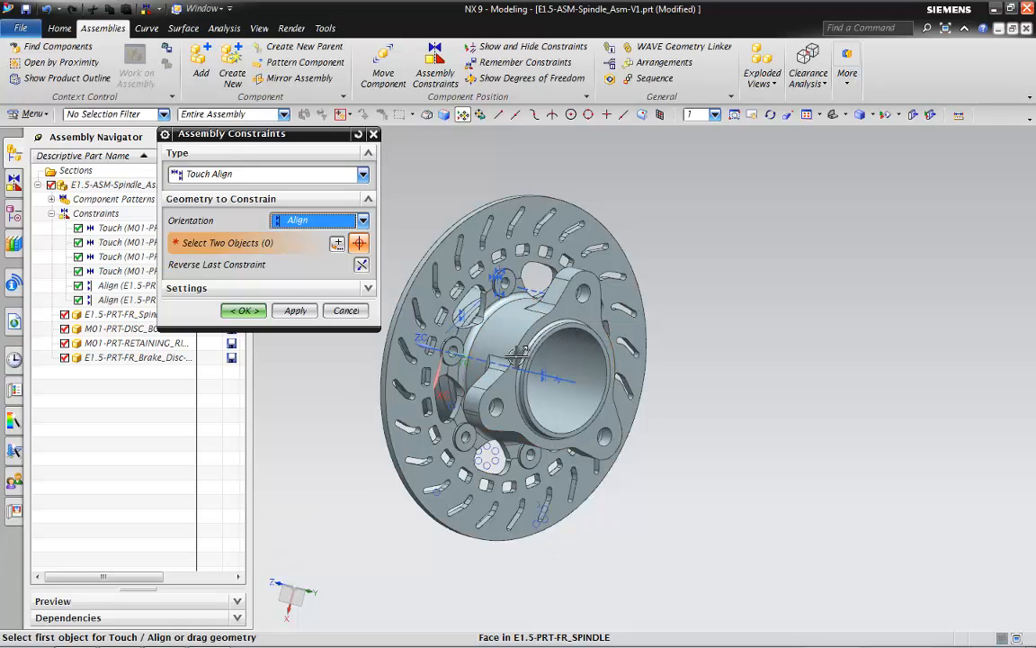
Step: Accept the assembly constraints and hide all assembly constraint symbols in the model view
{"action": "left_click", "coordinate": [255, 314]}
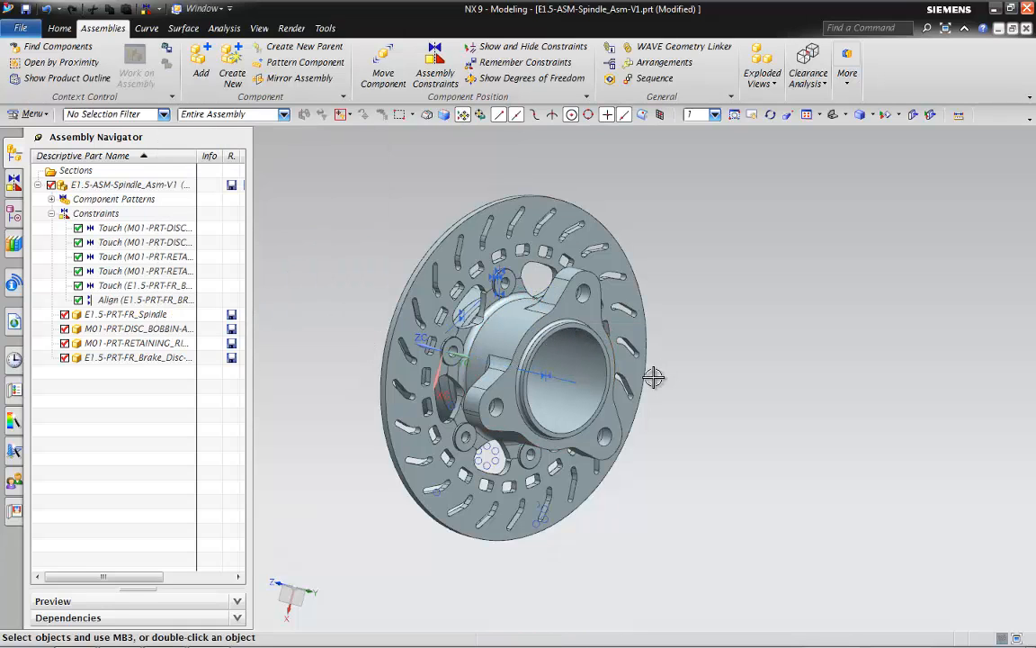
{"action": "middle_click_drag", "start_coordinate": [655, 375], "coordinate": [620, 452]}
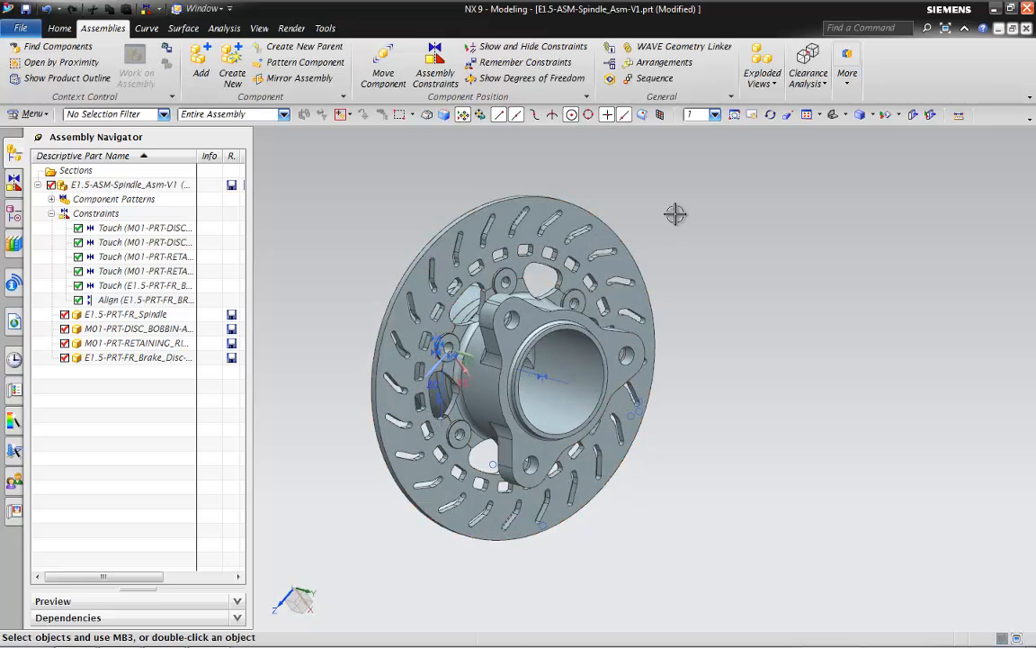
{"action": "left_click", "coordinate": [897, 116]}
{"action": "left_click", "coordinate": [918, 132]}
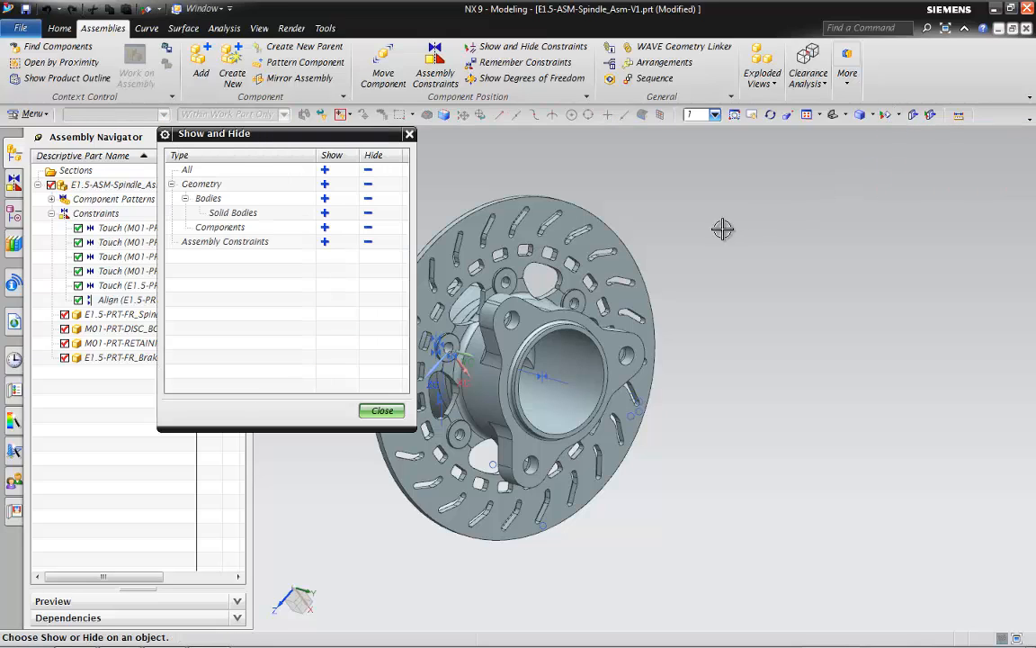
{"action": "left_click", "coordinate": [368, 245]}
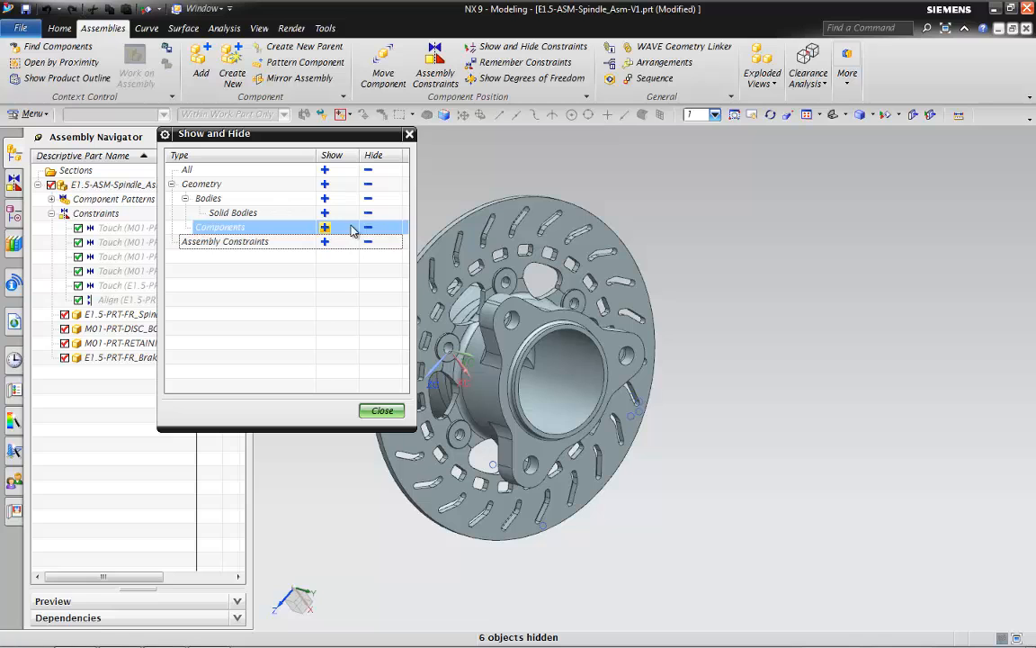
{"action": "left_click", "coordinate": [375, 407]}
Step: Expand the Component Patterns group and hide both circular component patterns
{"action": "middle_click_drag", "start_coordinate": [524, 387], "coordinate": [549, 440]}
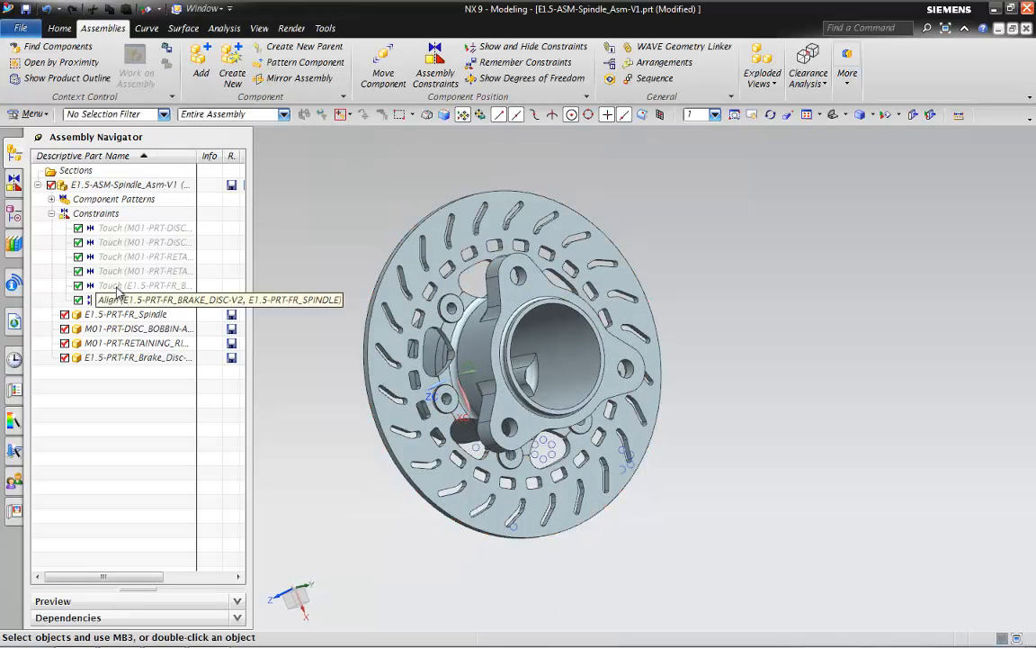
{"action": "left_click", "coordinate": [51, 200]}
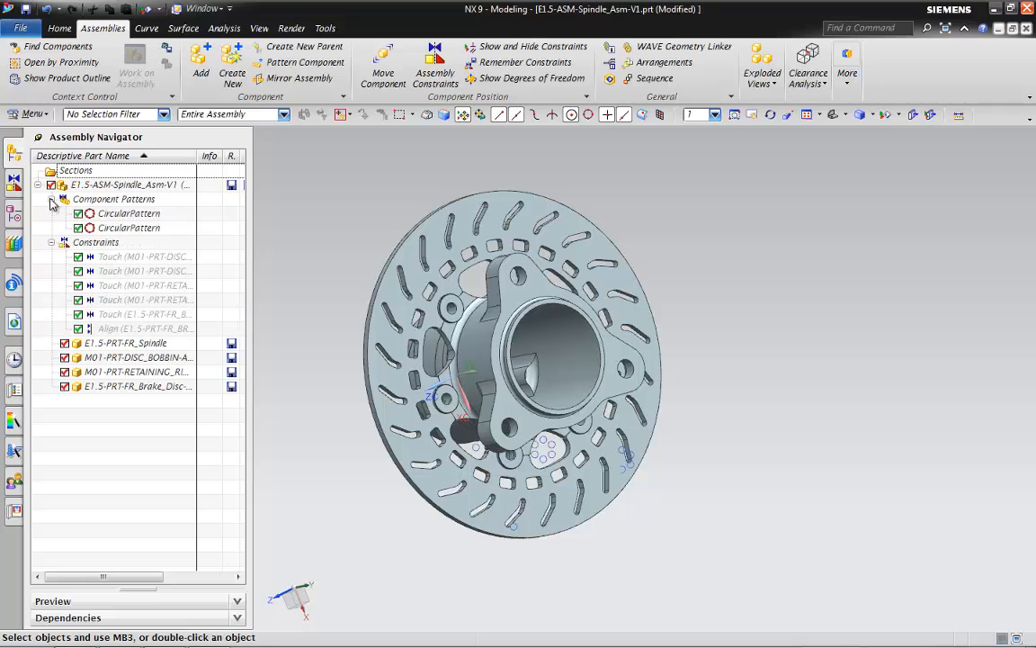
{"action": "right_click", "coordinate": [114, 217]}
{"action": "left_click", "coordinate": [146, 272]}
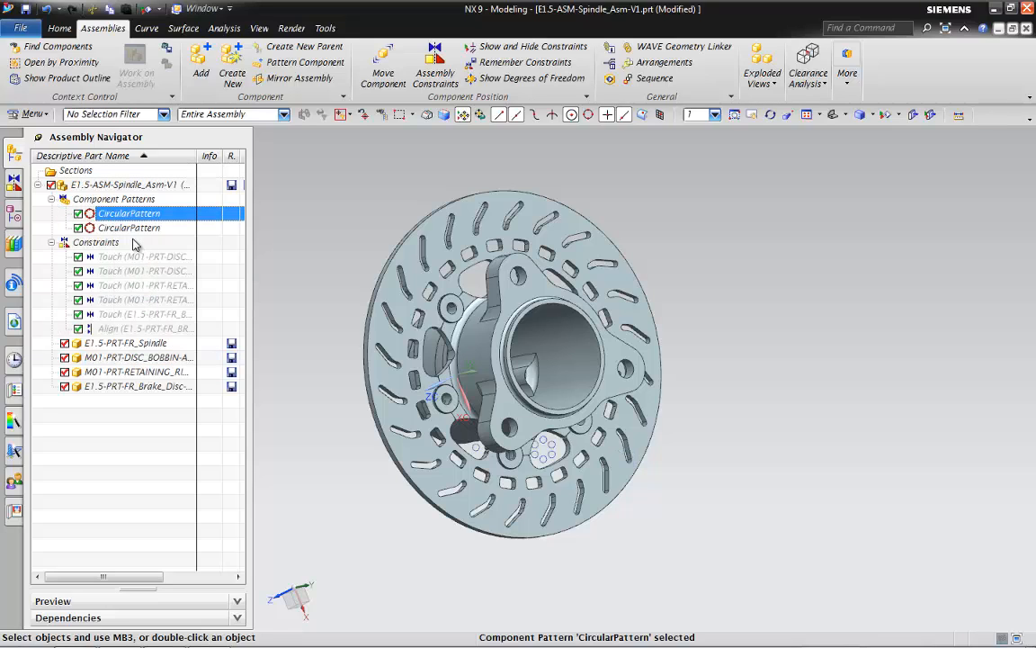
{"action": "right_click", "coordinate": [126, 230]}
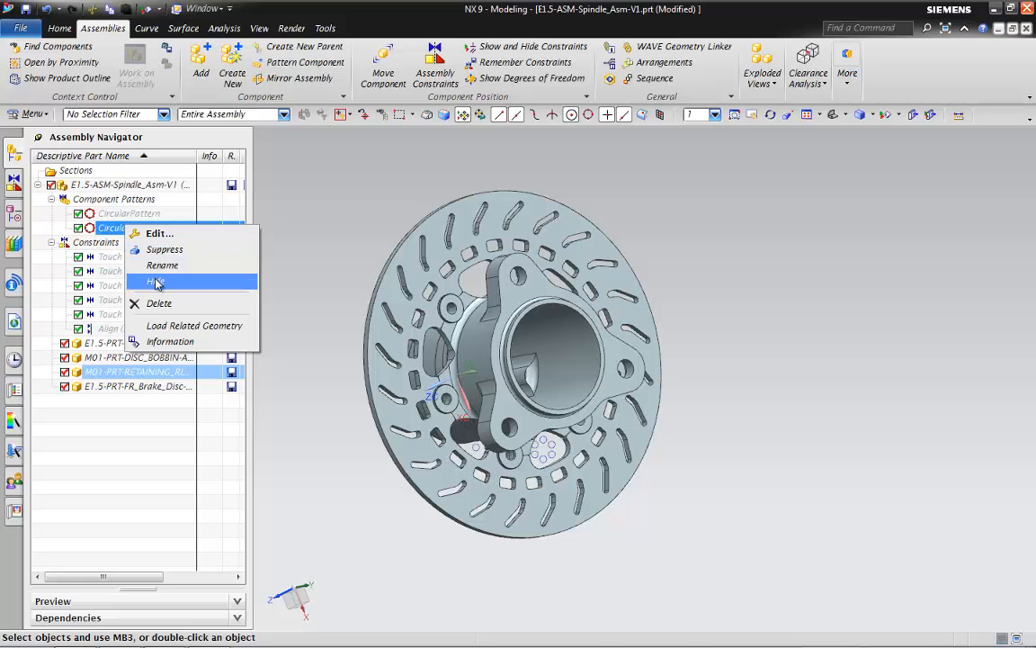
{"action": "left_click", "coordinate": [148, 279]}
{"action": "middle_click_drag", "start_coordinate": [421, 280], "coordinate": [419, 311]}
Step: Highlight the members of each circular pattern in turn, and collapse the Component Patterns and Constraints groups in the assembly tree
{"action": "left_click", "coordinate": [118, 213]}
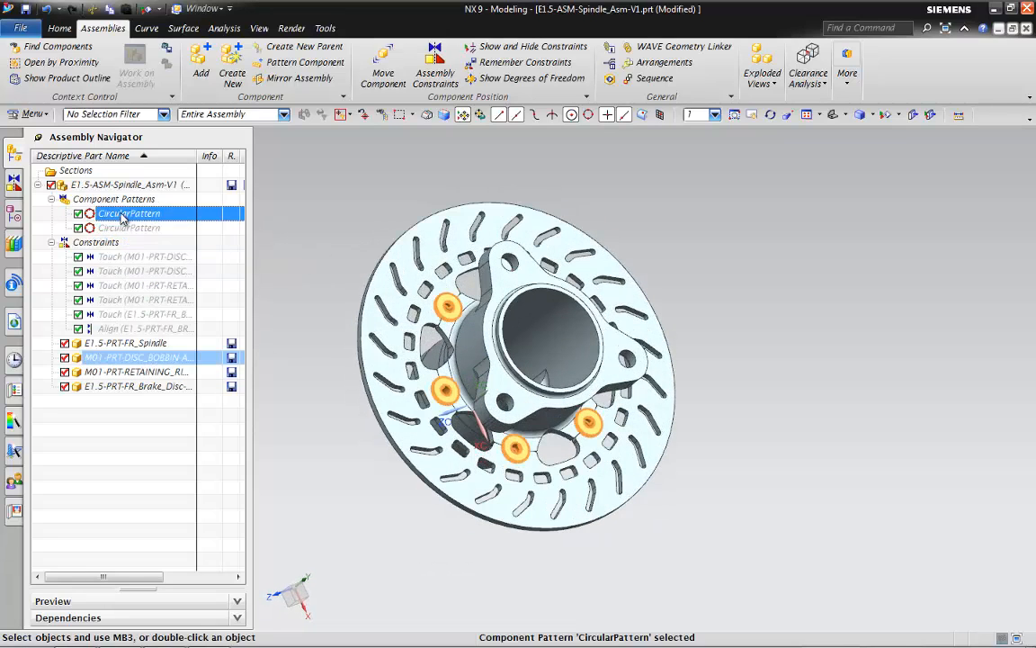
{"action": "left_click", "coordinate": [131, 233]}
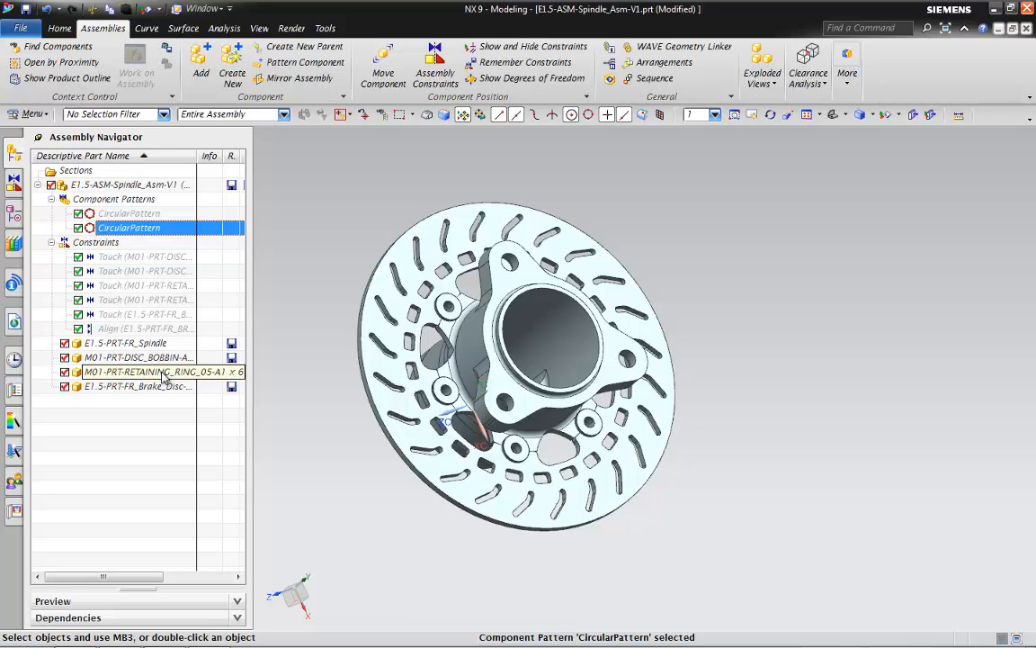
{"action": "left_click", "coordinate": [52, 199]}
{"action": "left_click", "coordinate": [51, 213]}
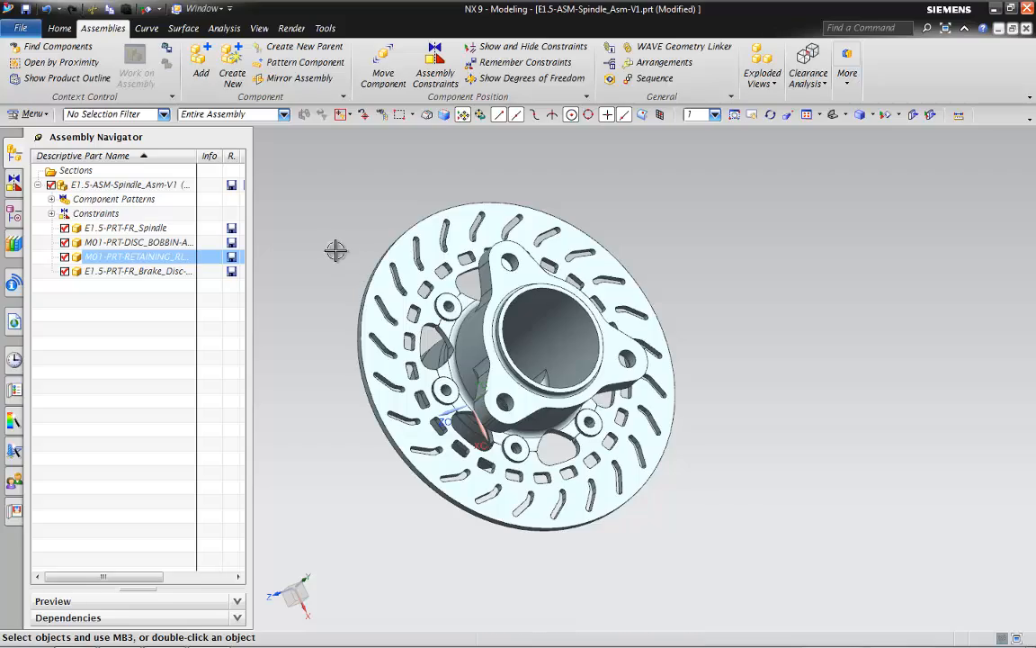
Step: Examine how the retaining rings sit on the bobbins against the brake disc from the back of the spindle
{"action": "scroll", "coordinate": [438, 252], "scroll_direction": "up", "scroll_amount": 1}
{"action": "middle_click_drag", "start_coordinate": [500, 268], "coordinate": [550, 400]}
{"action": "scroll", "coordinate": [486, 247], "scroll_direction": "down", "scroll_amount": 4}
{"action": "scroll", "coordinate": [496, 341], "scroll_direction": "up", "scroll_amount": 4}
{"action": "mouse_move", "coordinate": [492, 309]}
{"action": "middle_mouse_down"}
{"action": "mouse_move", "coordinate": [467, 290]}
{"action": "mouse_move", "coordinate": [505, 305]}
{"action": "middle_mouse_up"}
{"action": "scroll", "coordinate": [469, 289], "scroll_direction": "up", "scroll_amount": 5}
{"action": "scroll", "coordinate": [505, 306], "scroll_direction": "down", "scroll_amount": 5}
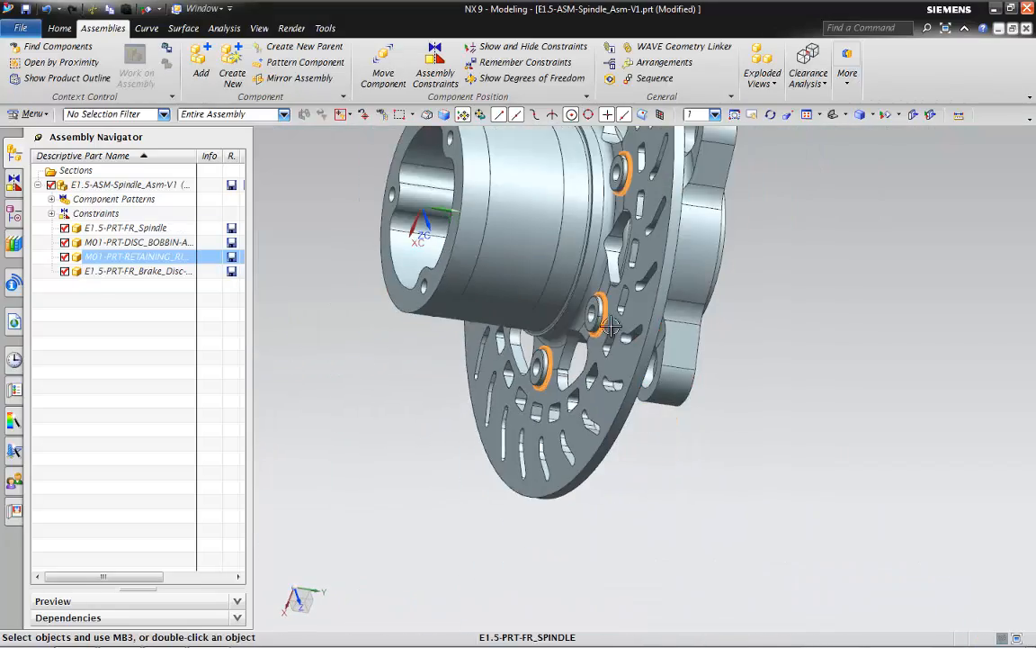
{"action": "scroll", "coordinate": [779, 293], "scroll_direction": "down", "scroll_amount": 3}
{"action": "middle_click_drag", "start_coordinate": [730, 315], "coordinate": [572, 421]}
{"action": "scroll", "coordinate": [571, 421], "scroll_direction": "up", "scroll_amount": 1}
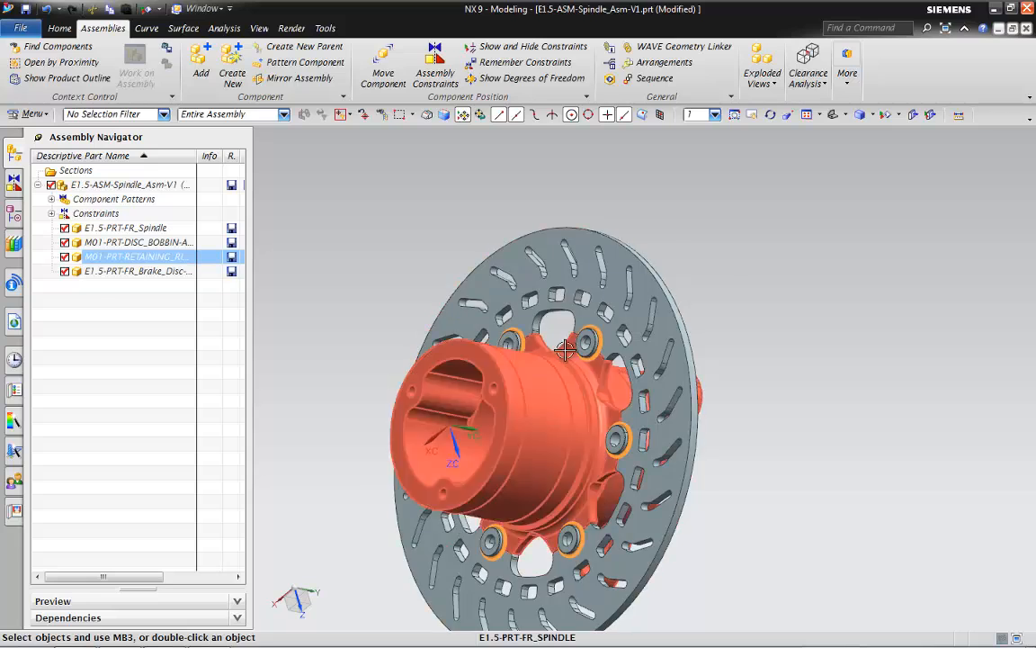
{"action": "scroll", "coordinate": [572, 234], "scroll_direction": "down", "scroll_amount": 1}
{"action": "scroll", "coordinate": [558, 467], "scroll_direction": "up", "scroll_amount": 1}
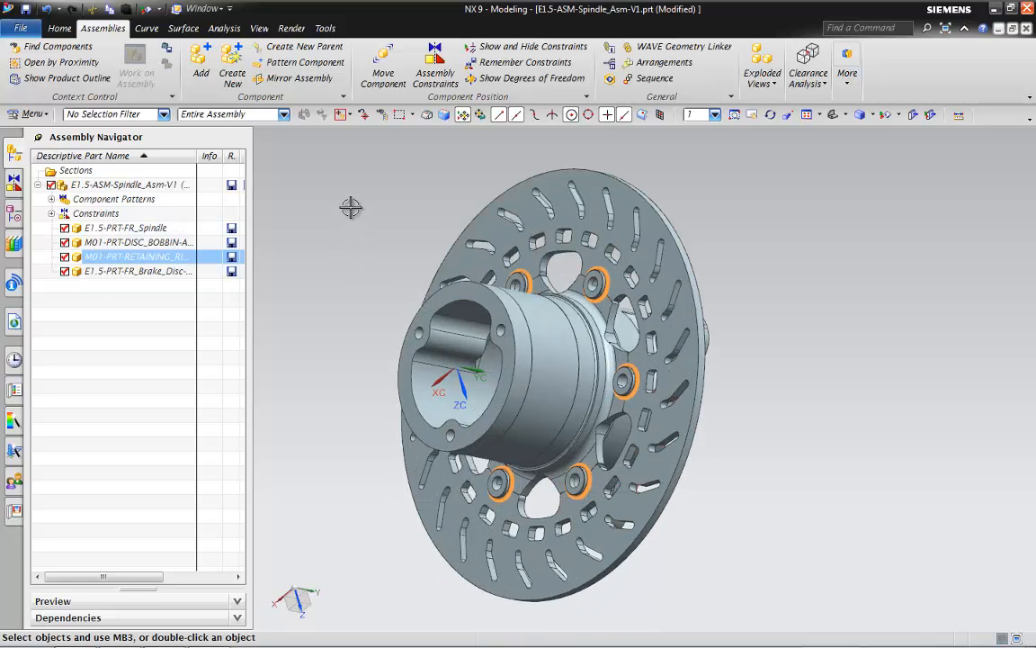